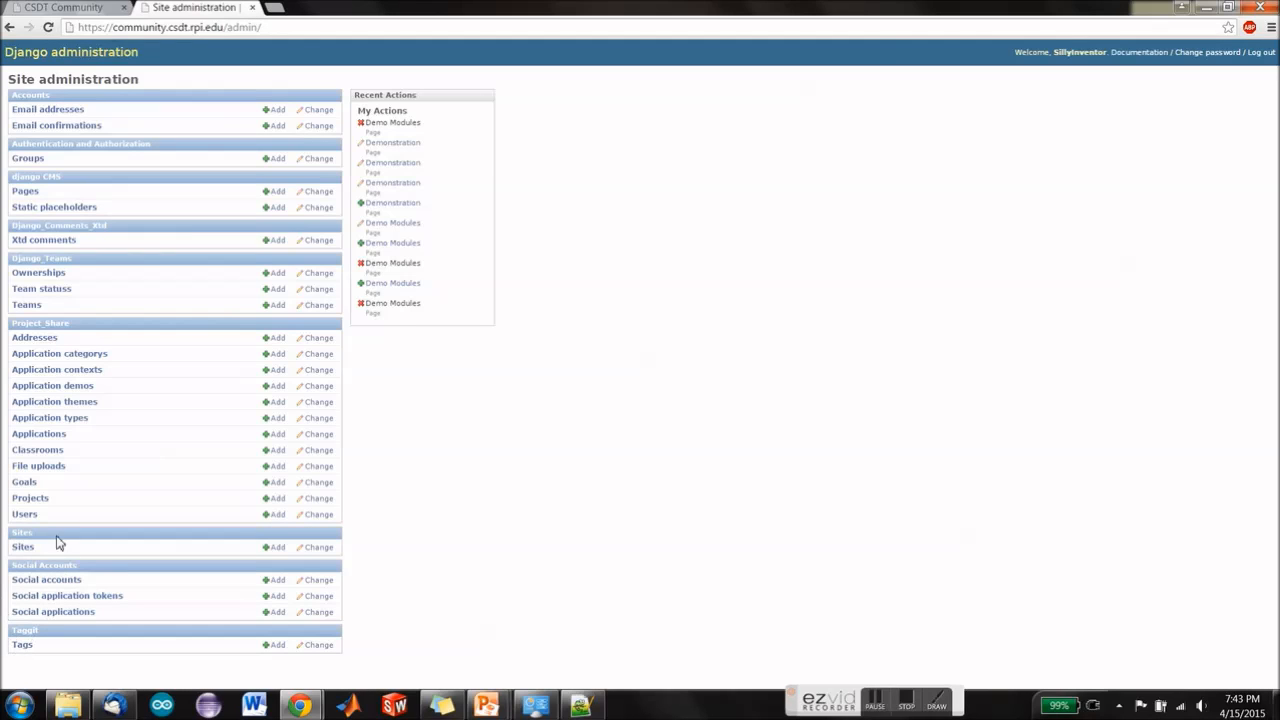
Step: Add a new CMS page titled "Demo Modules" and save it
{"action": "left_click", "coordinate": [16, 197]}
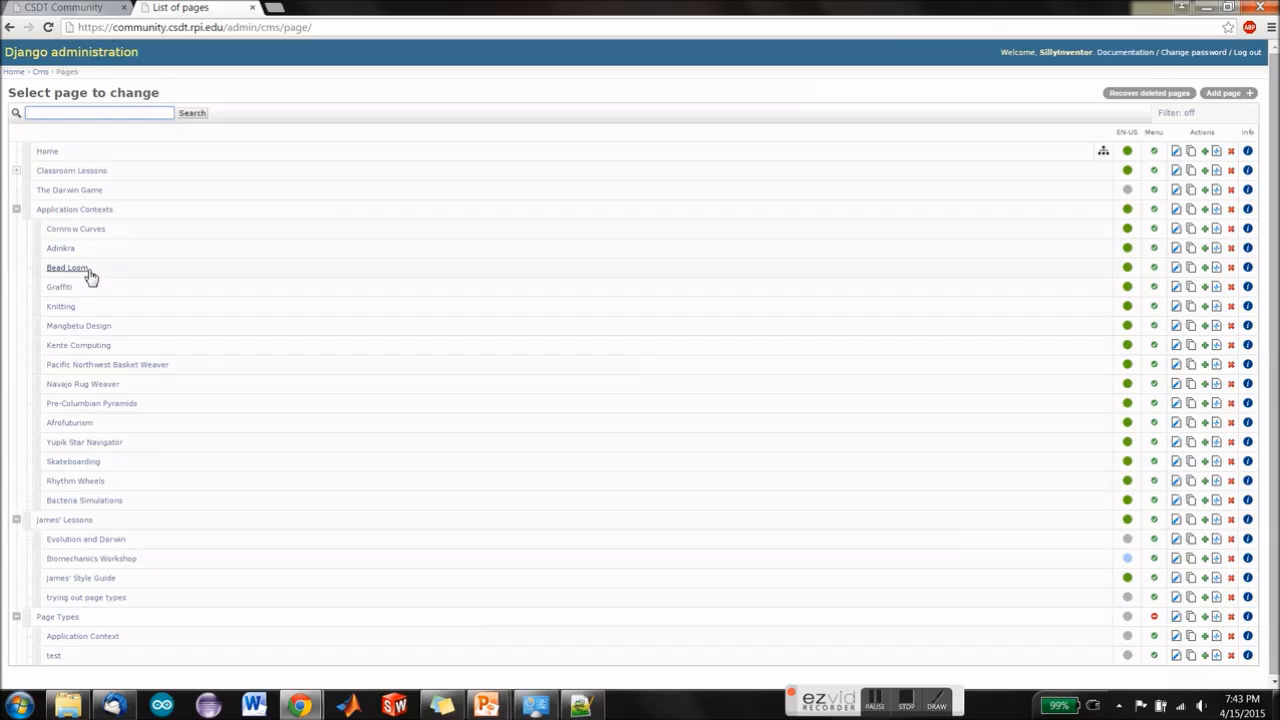
{"action": "left_click", "coordinate": [1233, 93]}
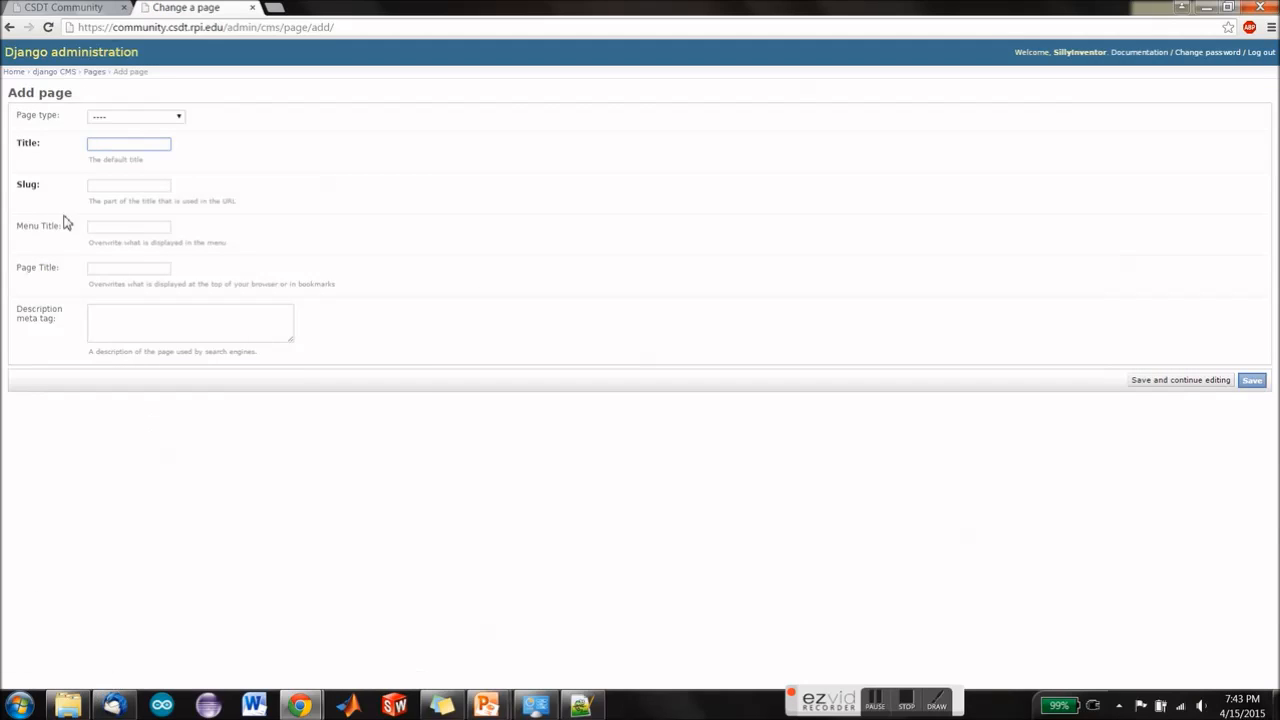
{"action": "type", "text": "d"}
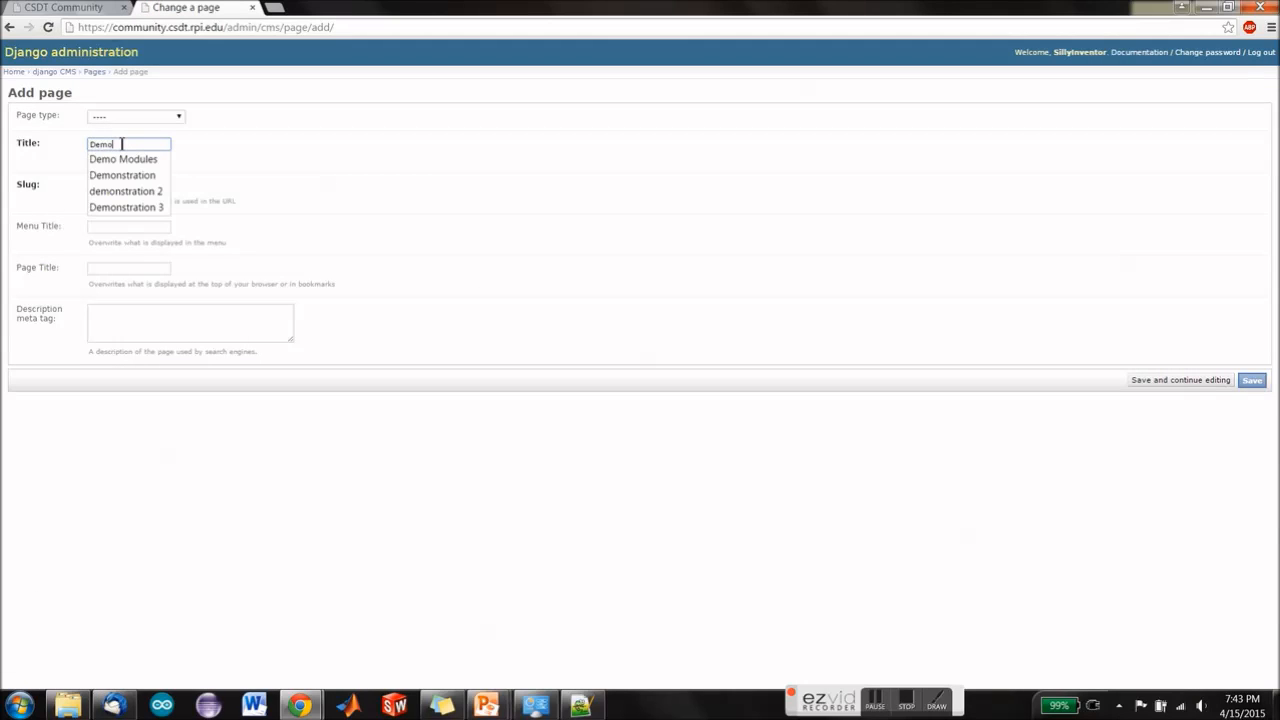
{"action": "key", "text": "Down"}
{"action": "key", "text": "Escape"}
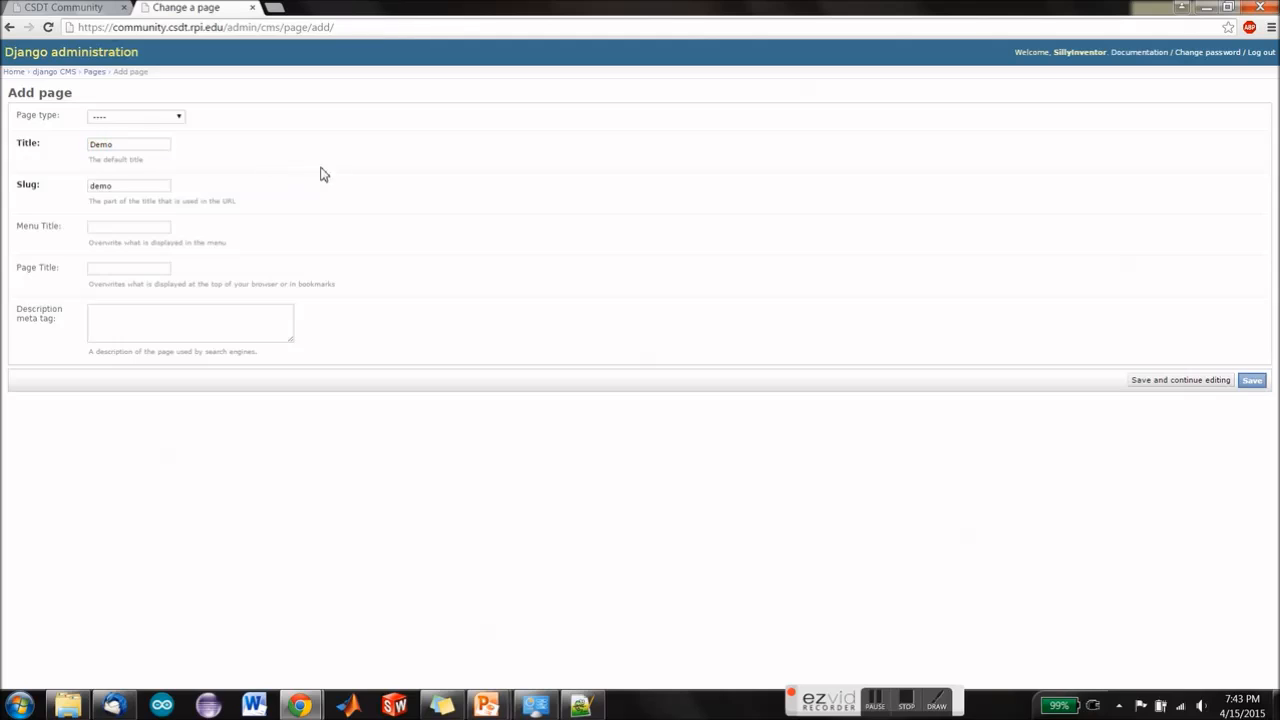
{"action": "left_click", "coordinate": [157, 140]}
{"action": "type", "text": "Modules"}
{"action": "left_click", "coordinate": [390, 174]}
{"action": "left_click", "coordinate": [1253, 386]}
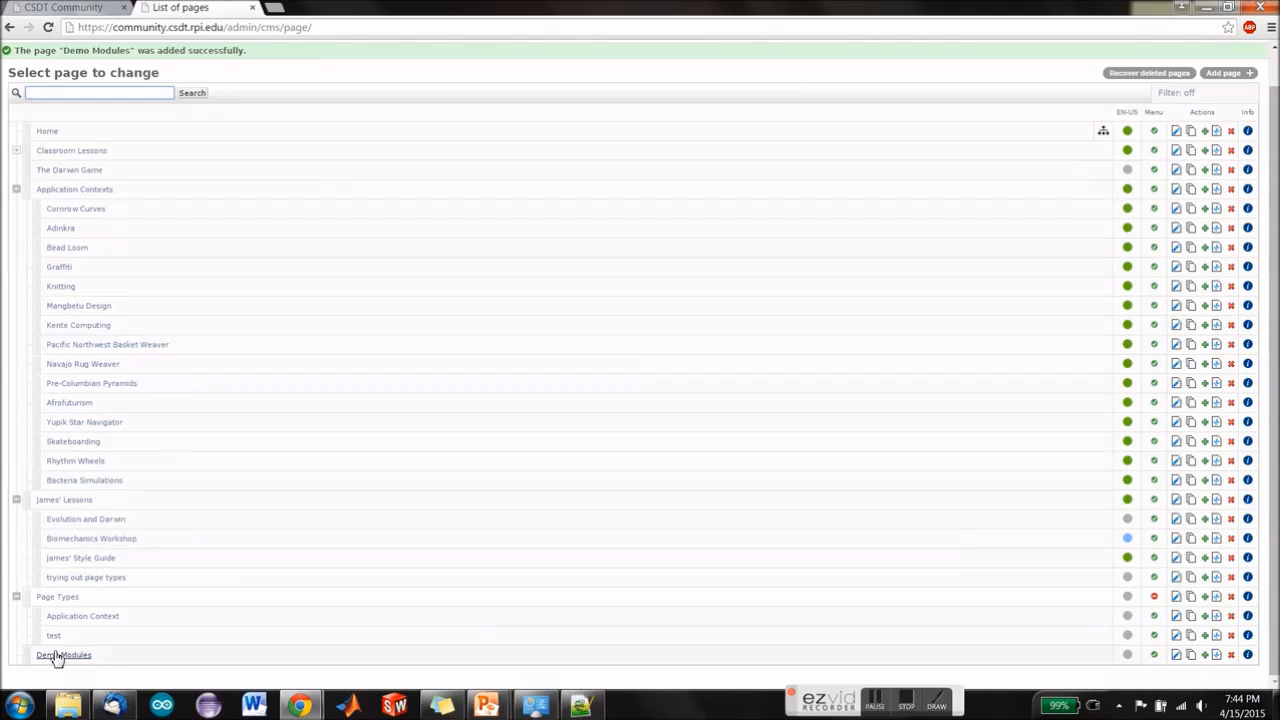
Step: Open the structure of the Demo Modules page and add a Bootstrap Page Header reading "Demo Modules Landing Page" to BASE_CONTENT
{"action": "left_click", "coordinate": [58, 656]}
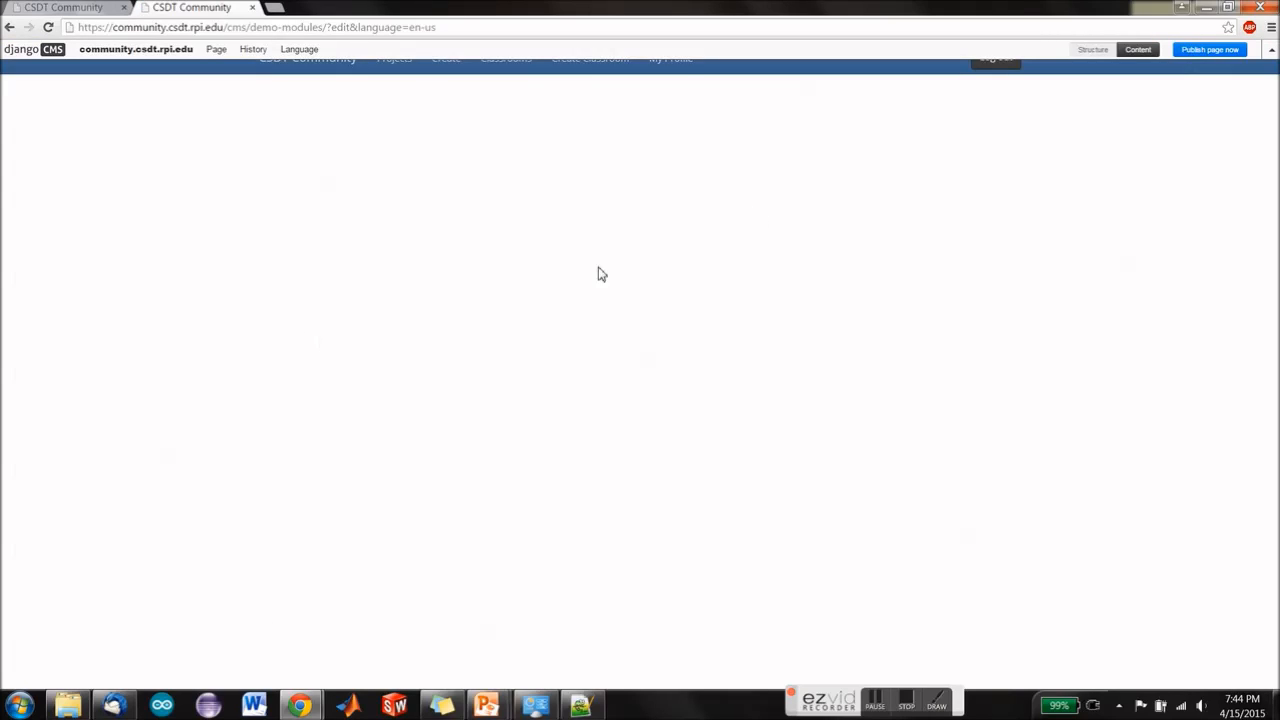
{"action": "left_click", "coordinate": [1095, 52]}
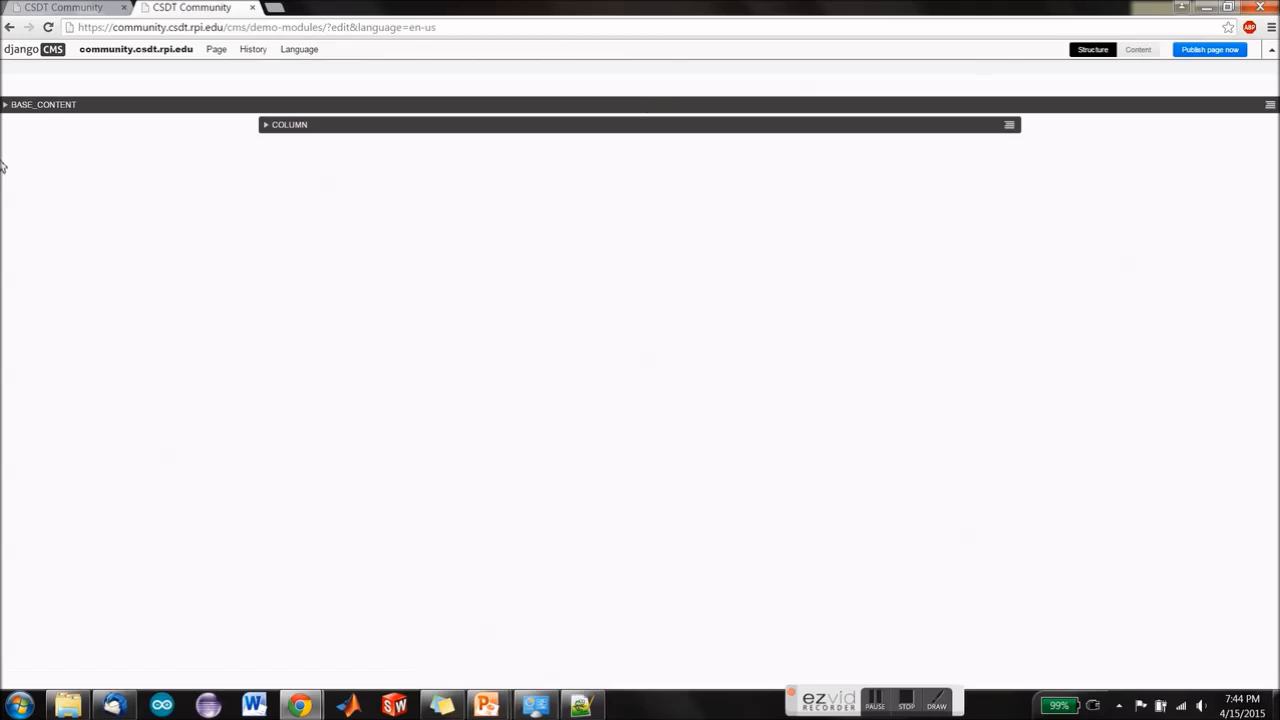
{"action": "left_click", "coordinate": [1270, 104]}
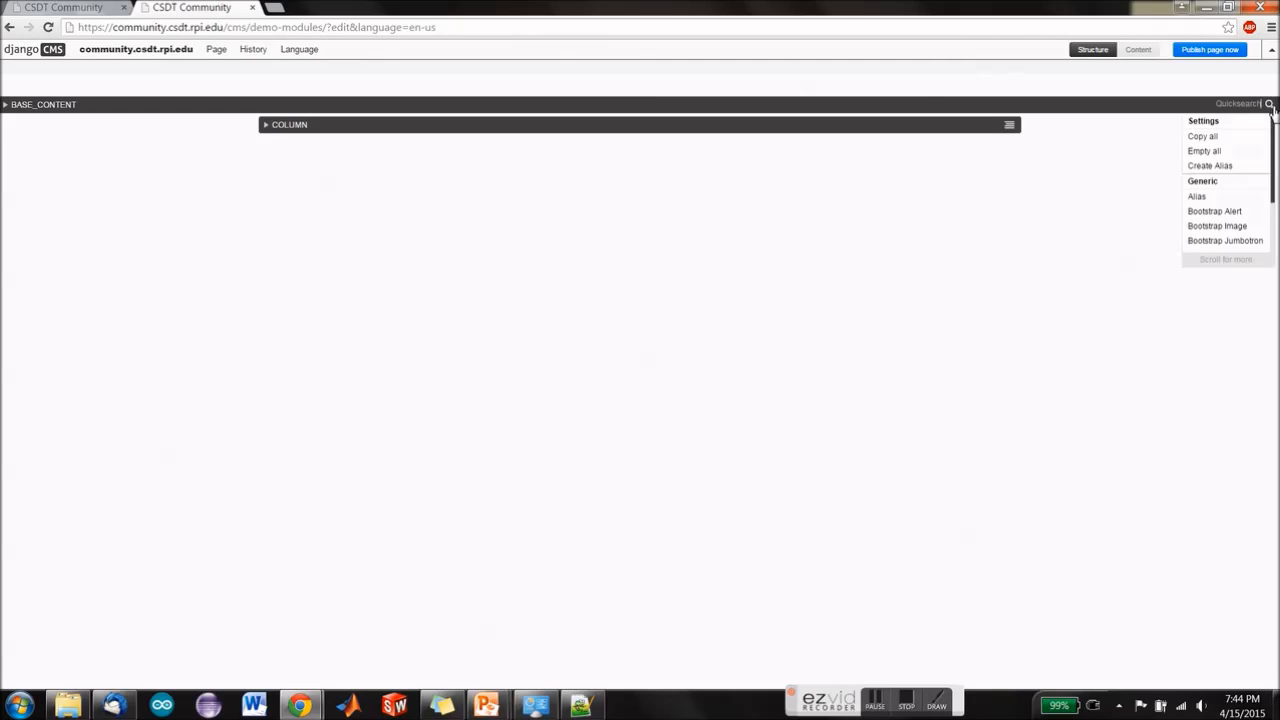
{"action": "scroll", "coordinate": [1240, 210], "scroll_direction": "down", "scroll_amount": 3}
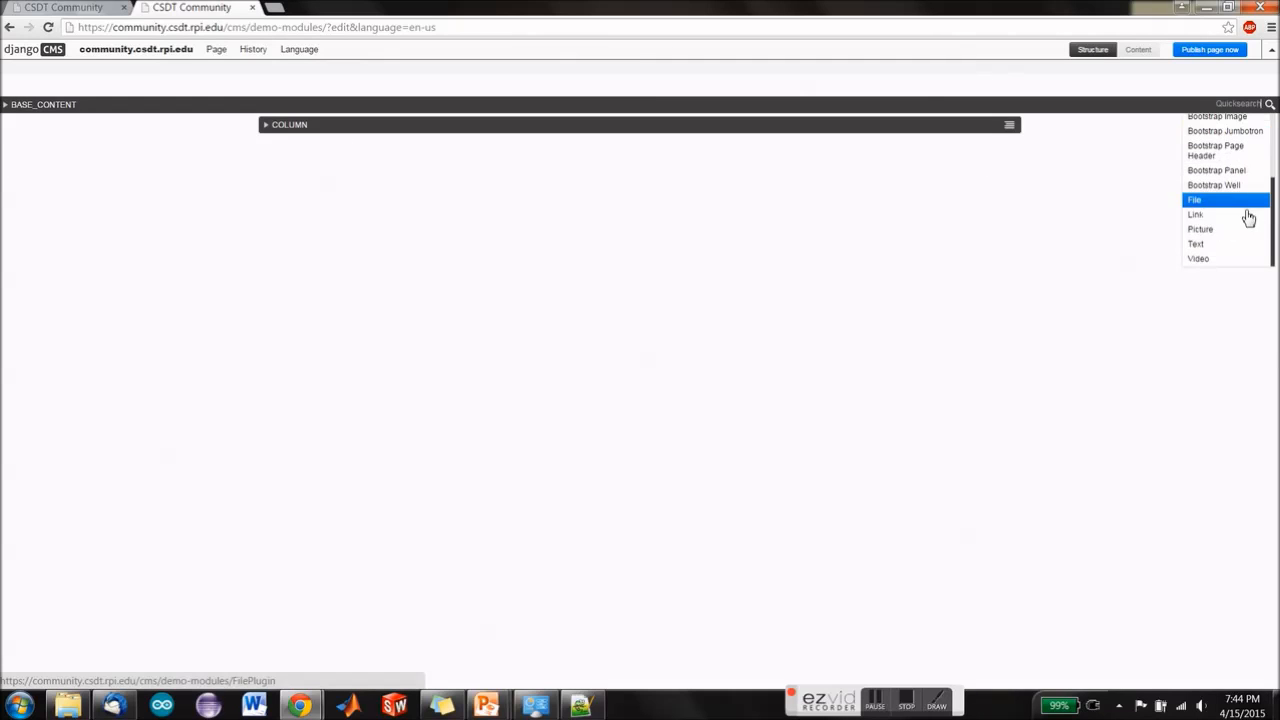
{"action": "left_click", "coordinate": [1228, 160]}
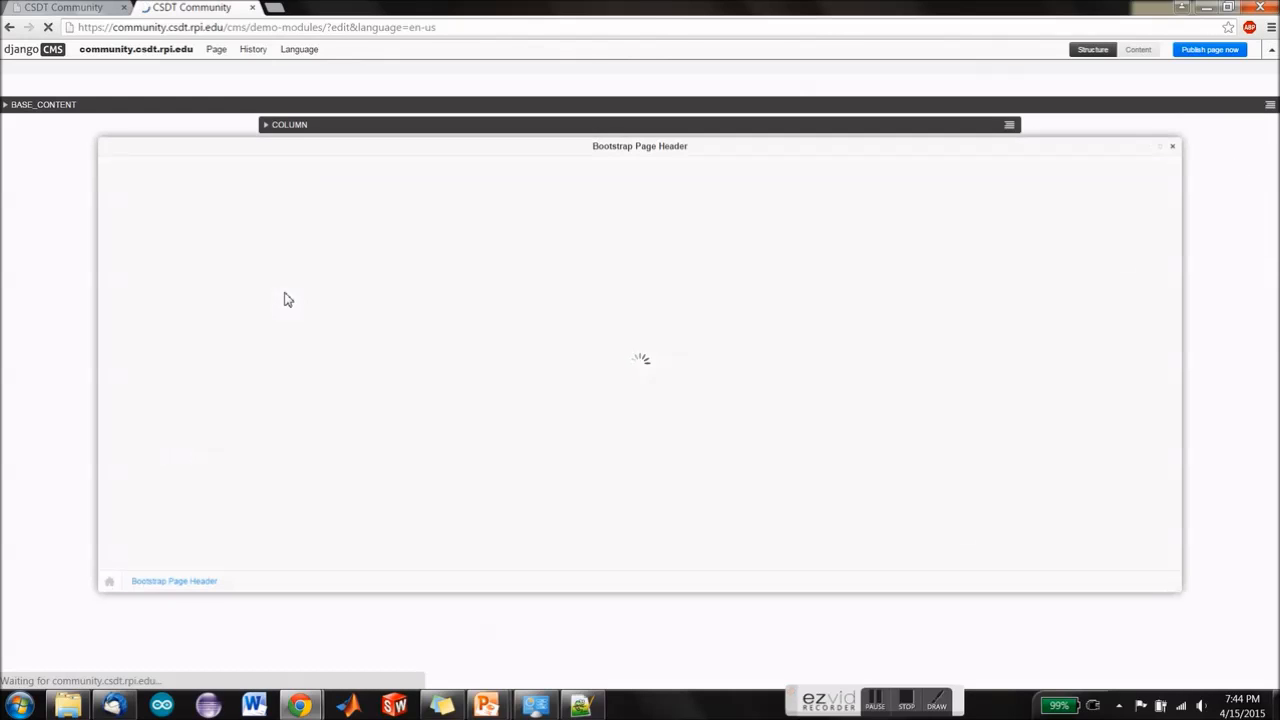
{"action": "left_click", "coordinate": [383, 283]}
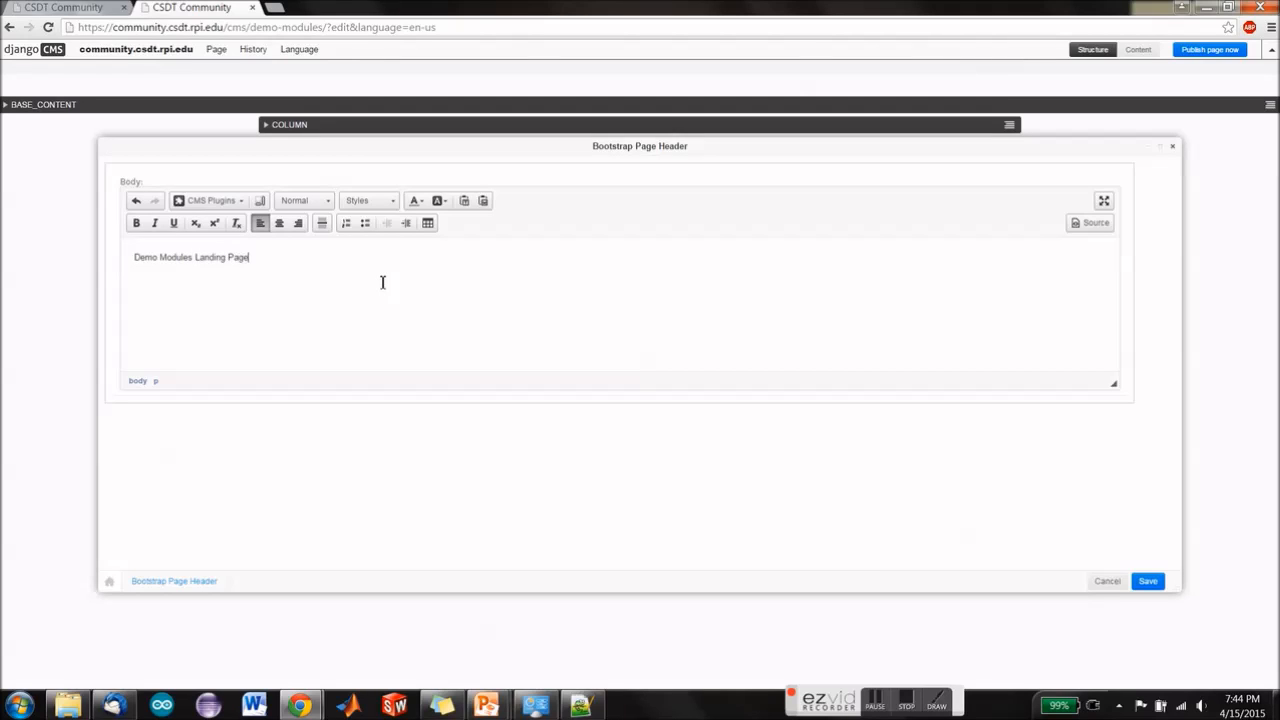
Step: Format the whole page header text as Heading 1 and save the header
{"action": "key", "text": "ctrl+a"}
{"action": "left_click", "coordinate": [315, 201]}
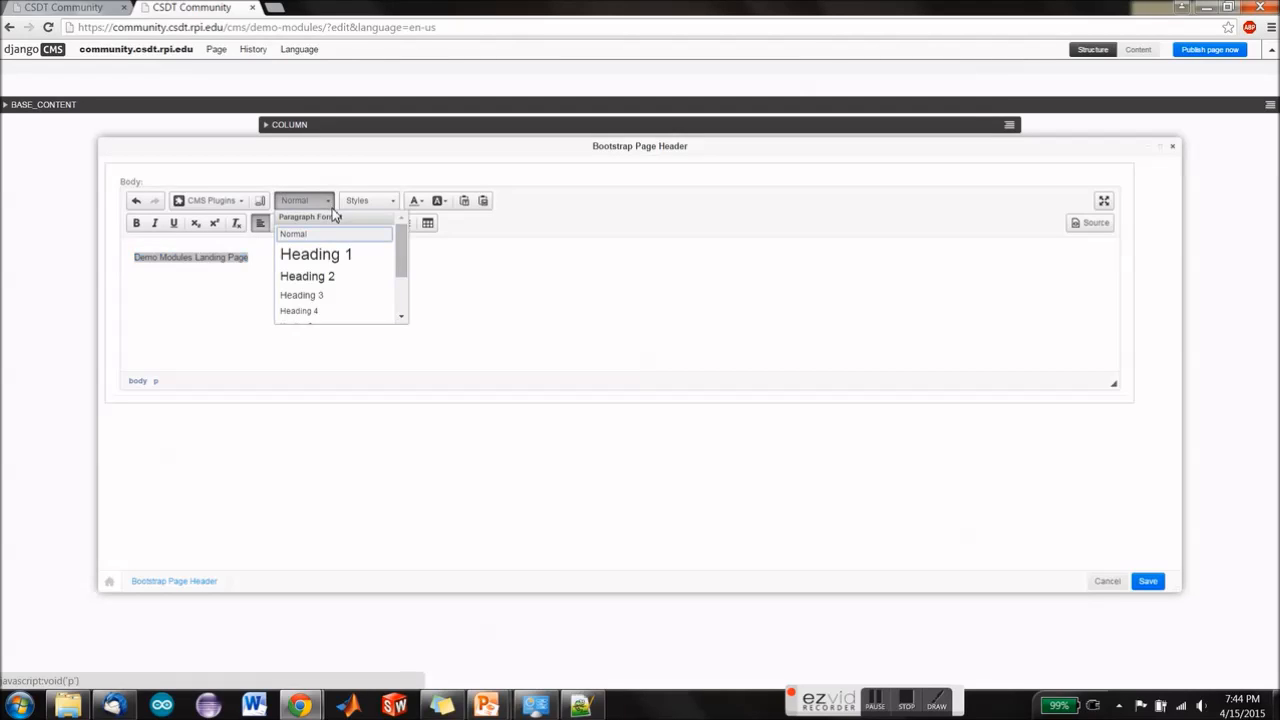
{"action": "left_click", "coordinate": [327, 264]}
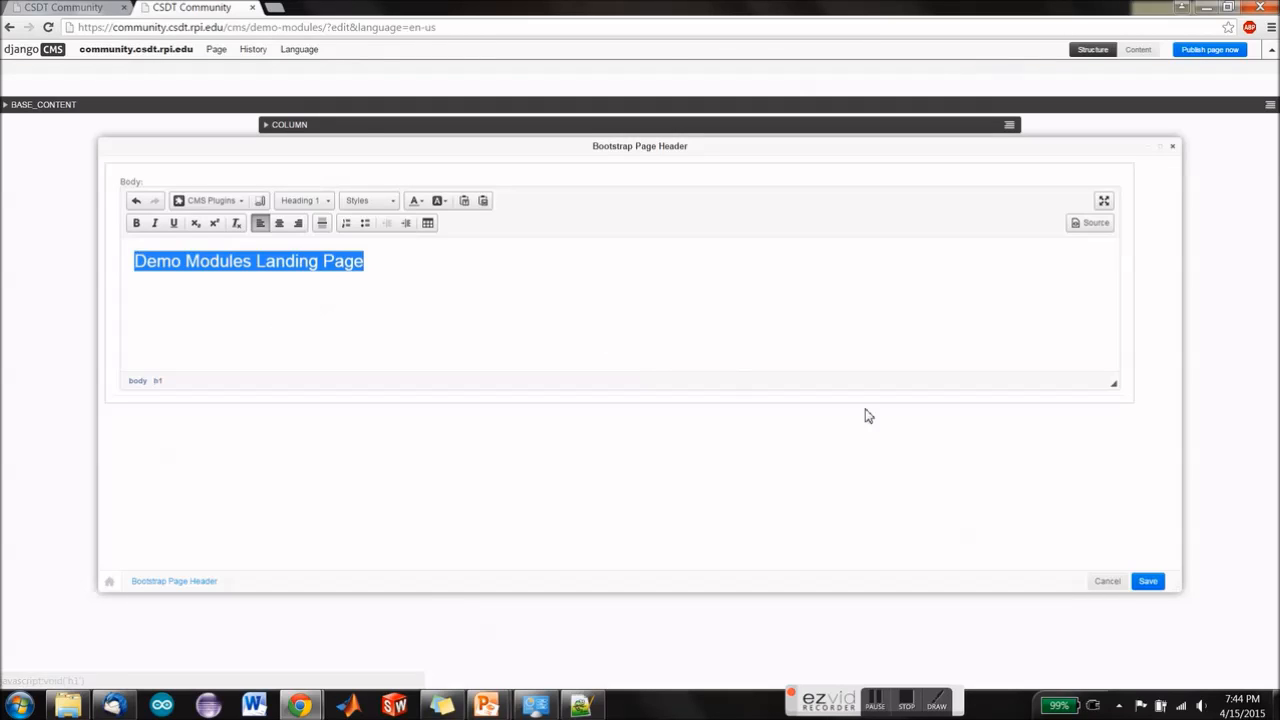
{"action": "left_click", "coordinate": [1151, 585]}
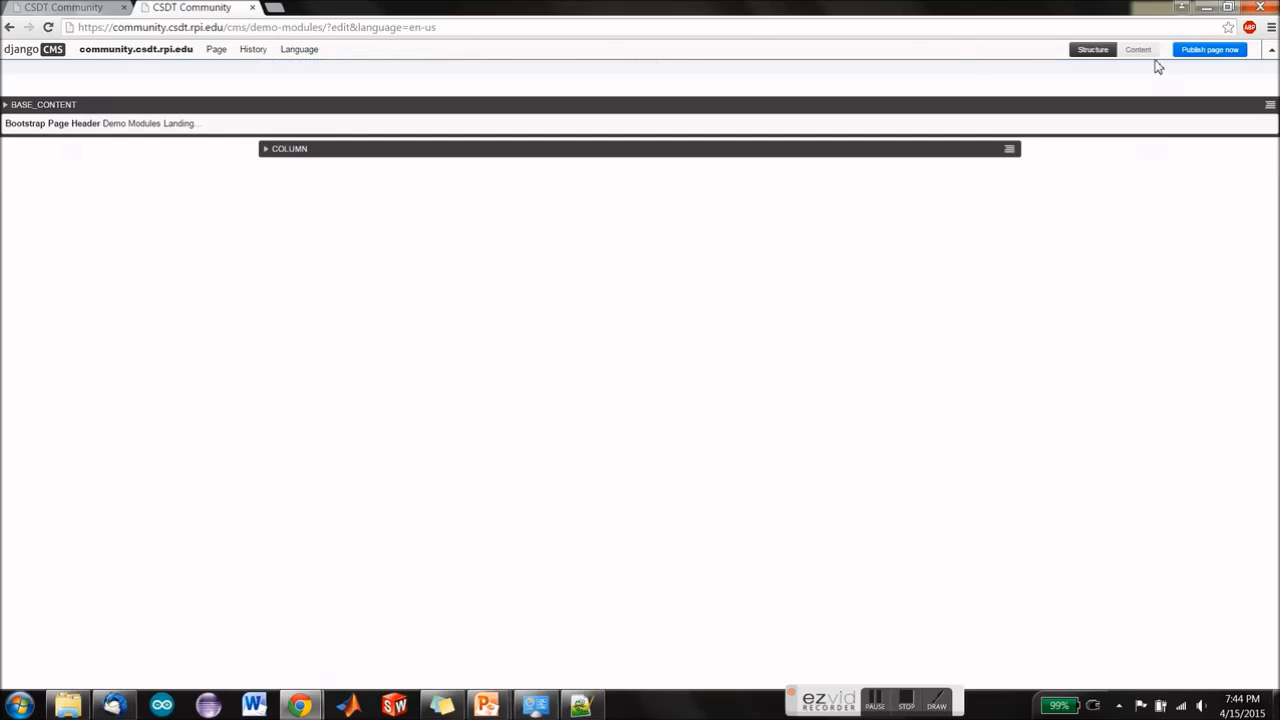
Step: Preview the Demo Modules page content and publish the page
{"action": "left_click", "coordinate": [1140, 50]}
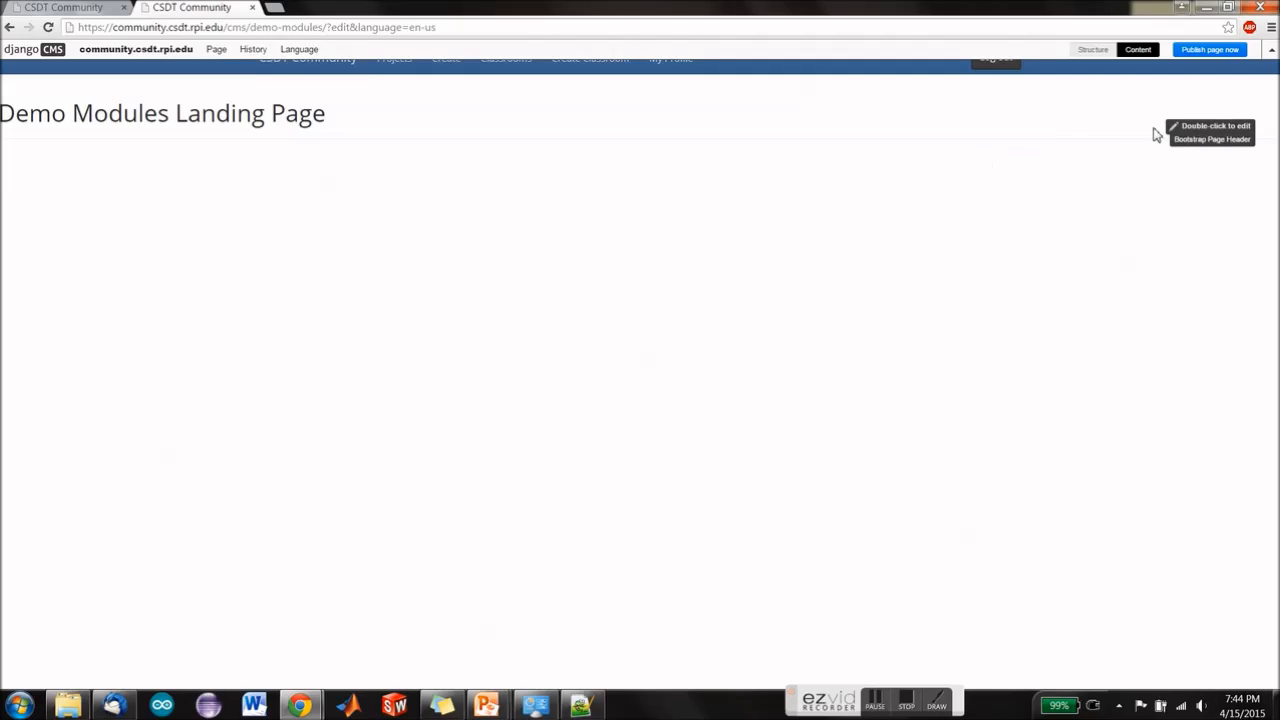
{"action": "left_click", "coordinate": [1187, 52]}
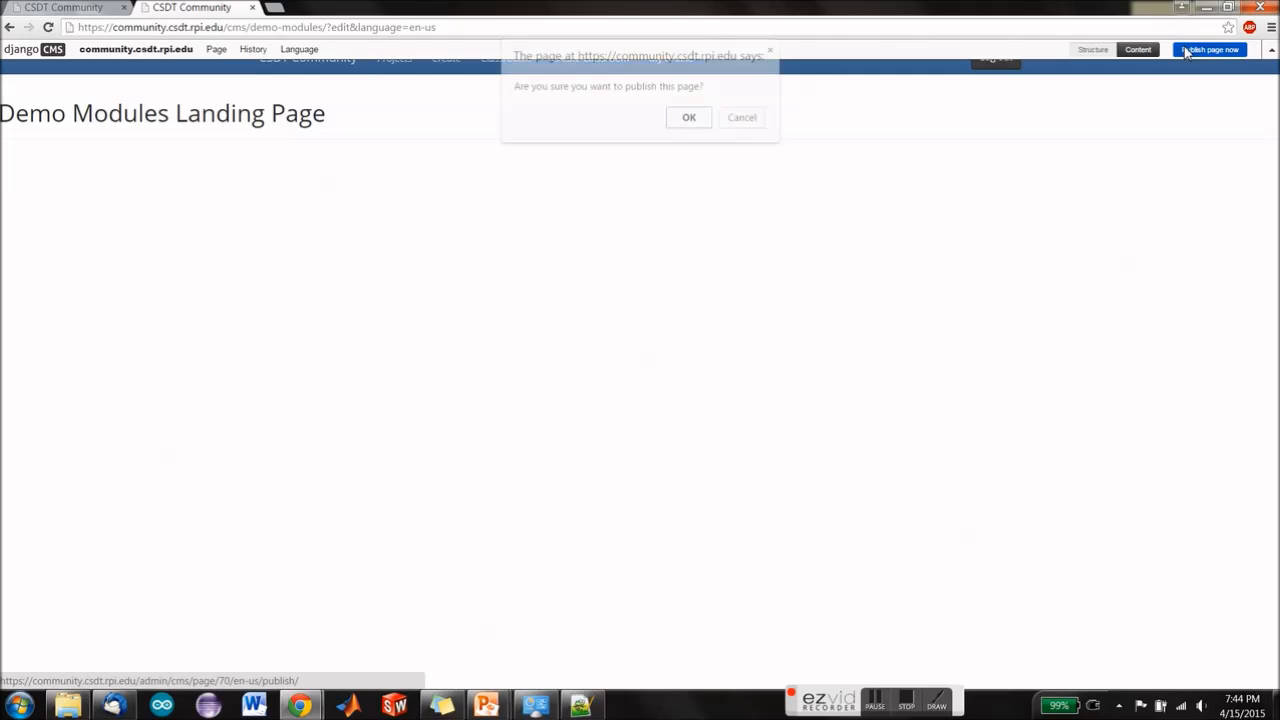
{"action": "left_click", "coordinate": [690, 118]}
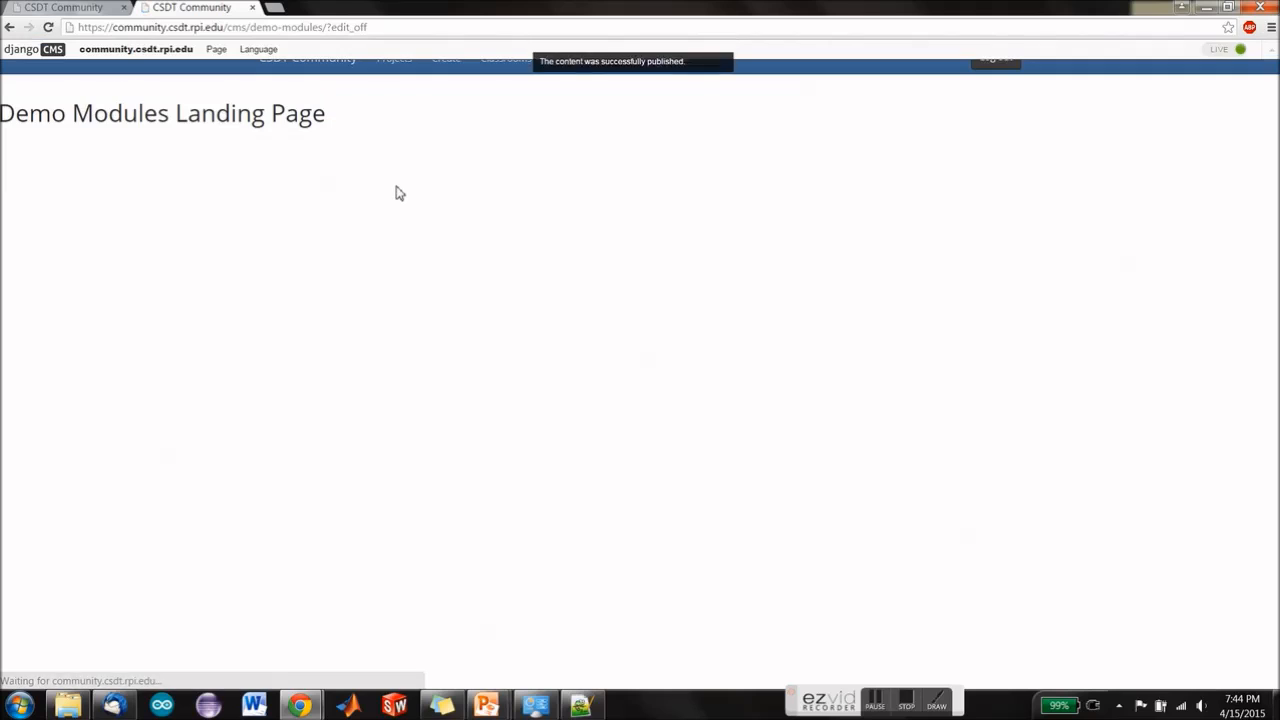
Step: Return to the admin list of CMS pages at community.csdt.rpi.edu/admin/cms/page/
{"action": "left_click_drag", "start_coordinate": [379, 28], "coordinate": [240, 28]}
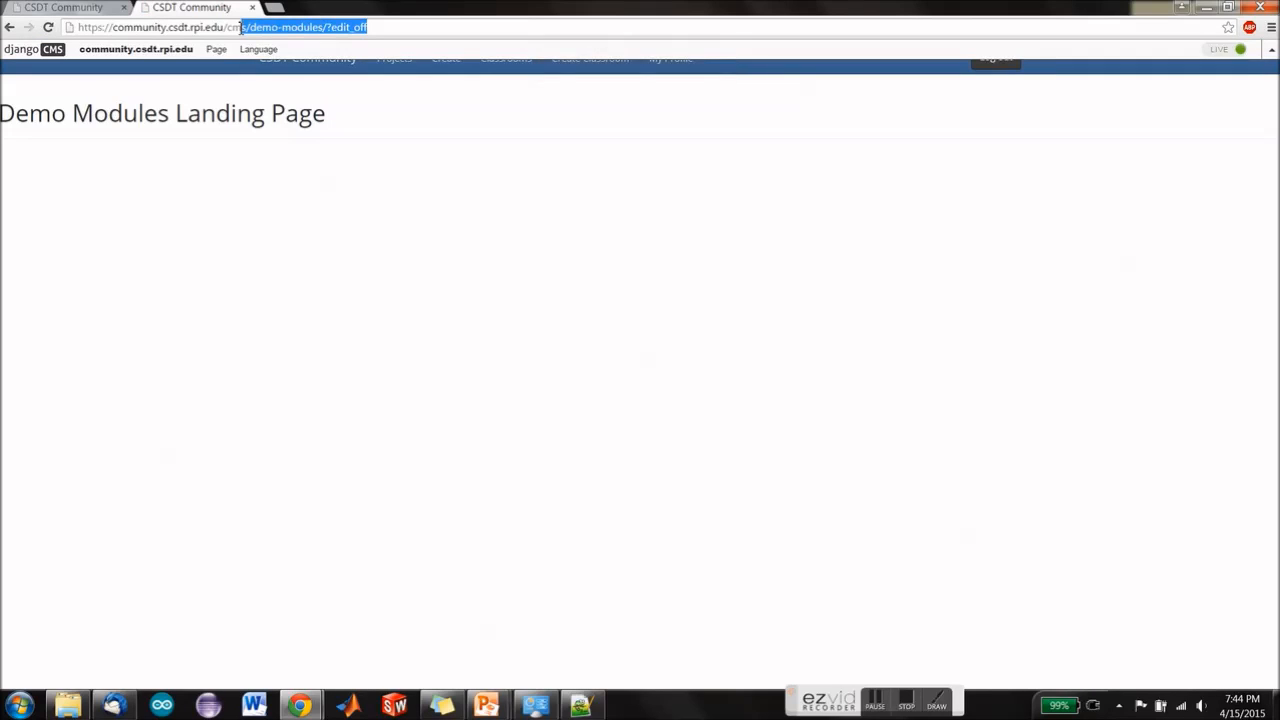
{"action": "type", "text": "admin"}
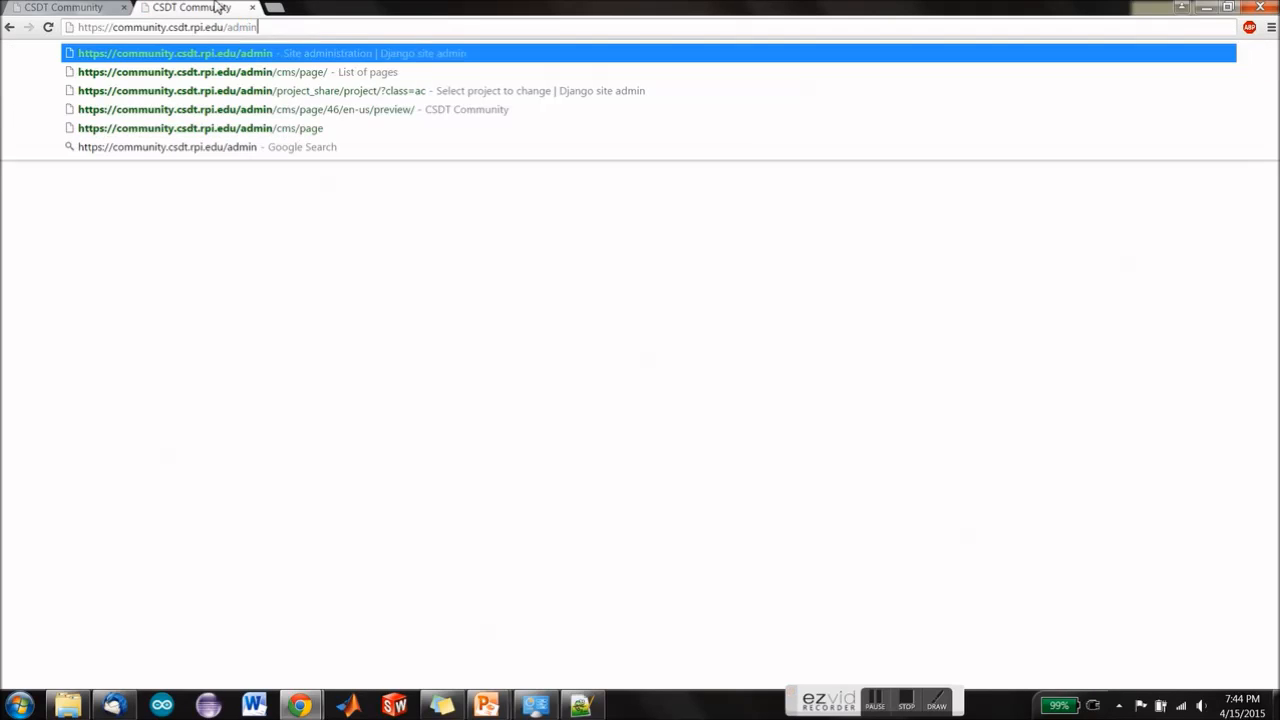
{"action": "key", "text": "Down"}
{"action": "key", "text": "Return"}
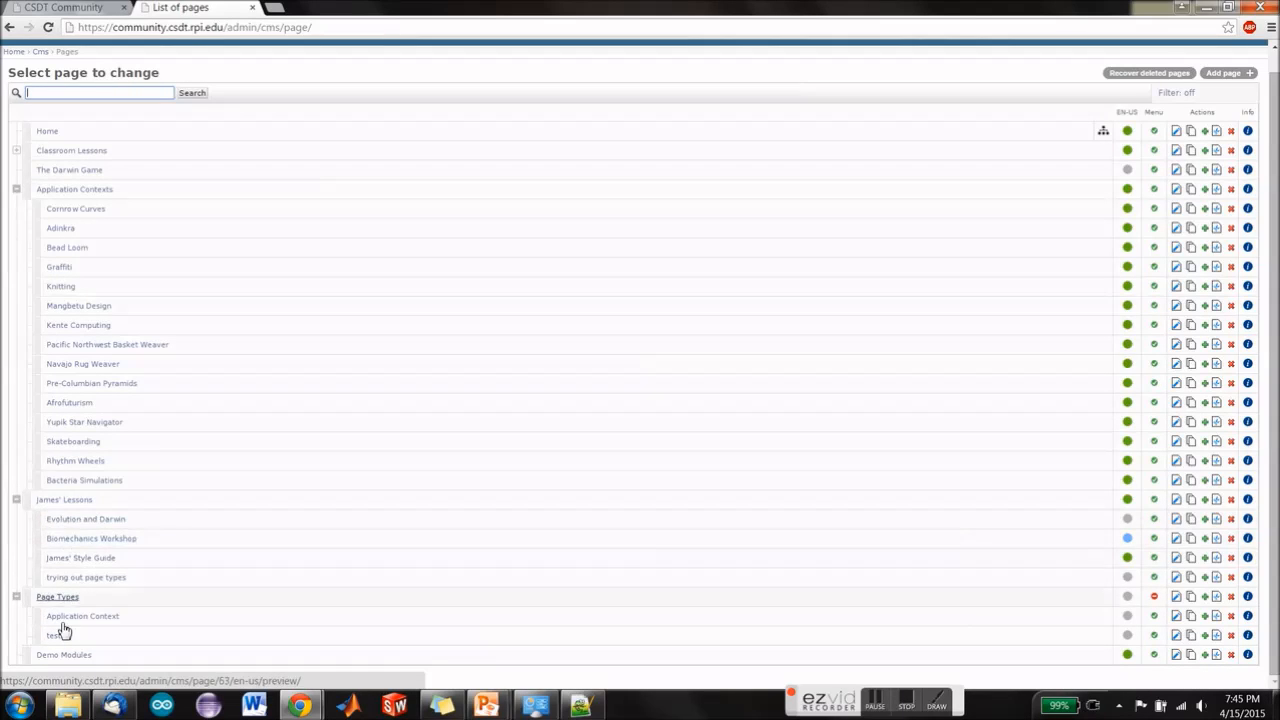
Step: Start a new child page under Demo Modules and give it the title "Demonstration"
{"action": "left_click", "coordinate": [1204, 655]}
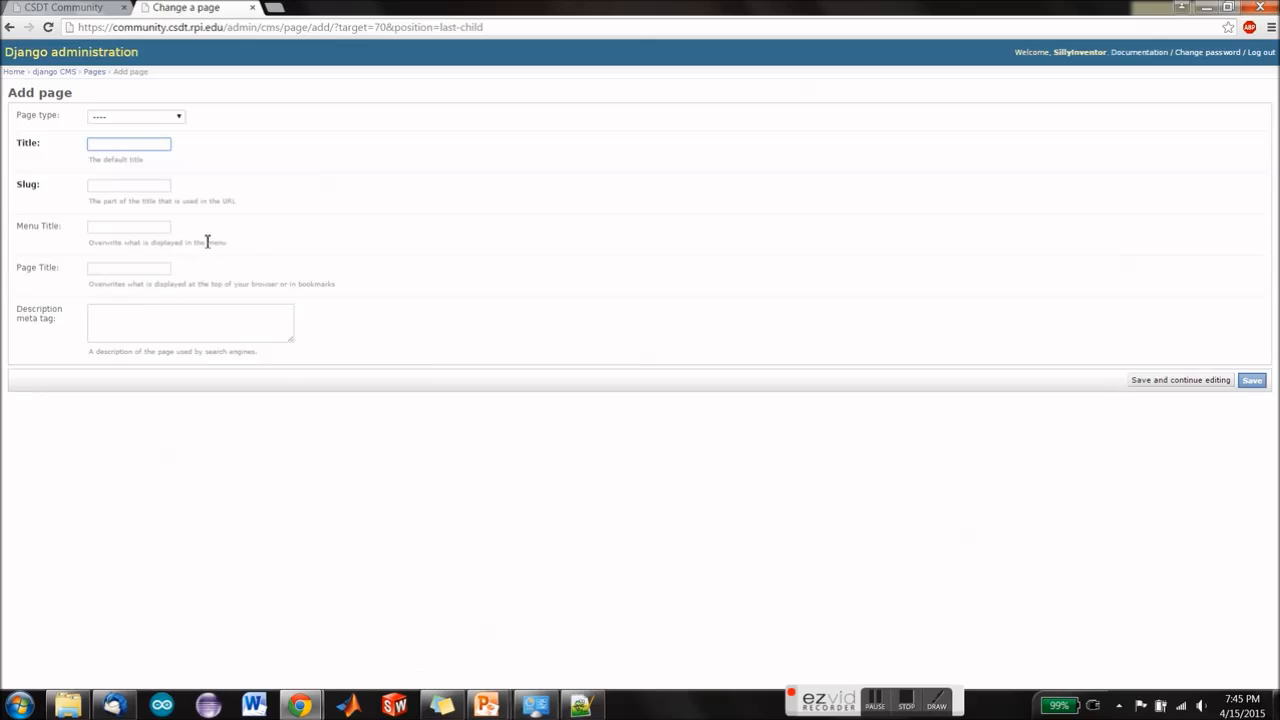
{"action": "type", "text": "De"}
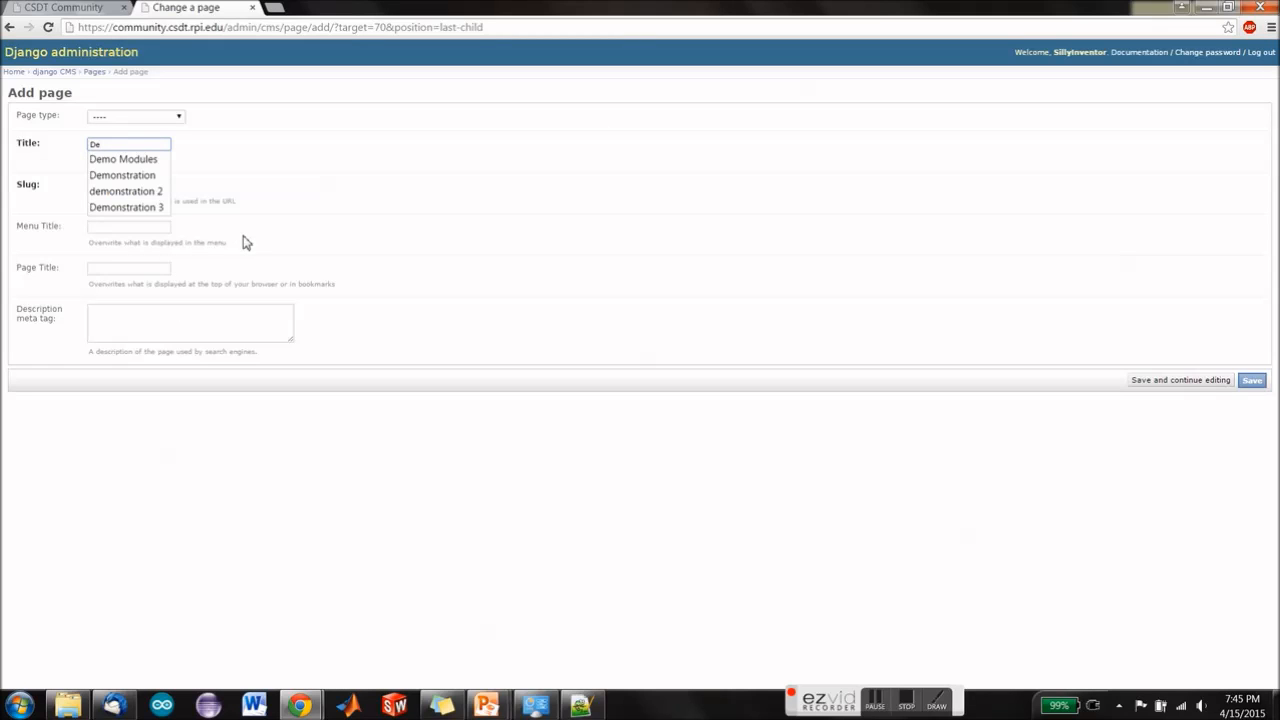
{"action": "key", "text": "Down"}
{"action": "key", "text": "Down"}
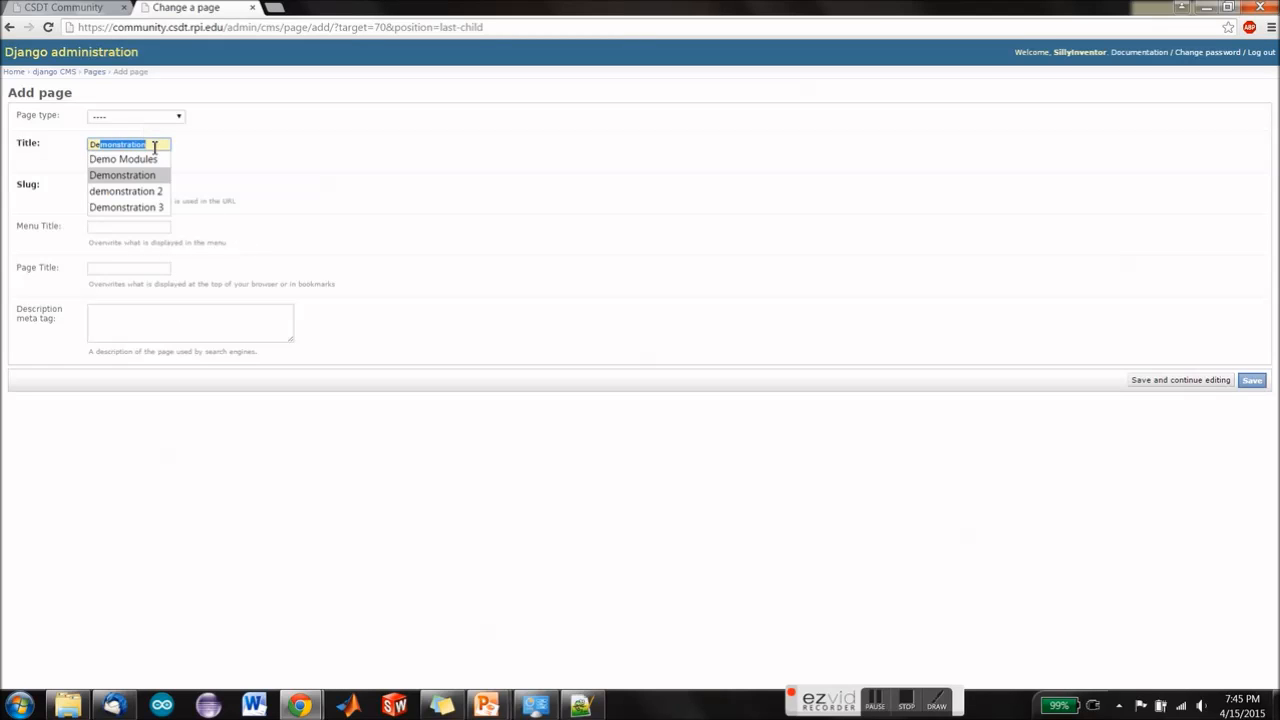
{"action": "left_click", "coordinate": [249, 157]}
{"action": "left_click", "coordinate": [154, 149]}
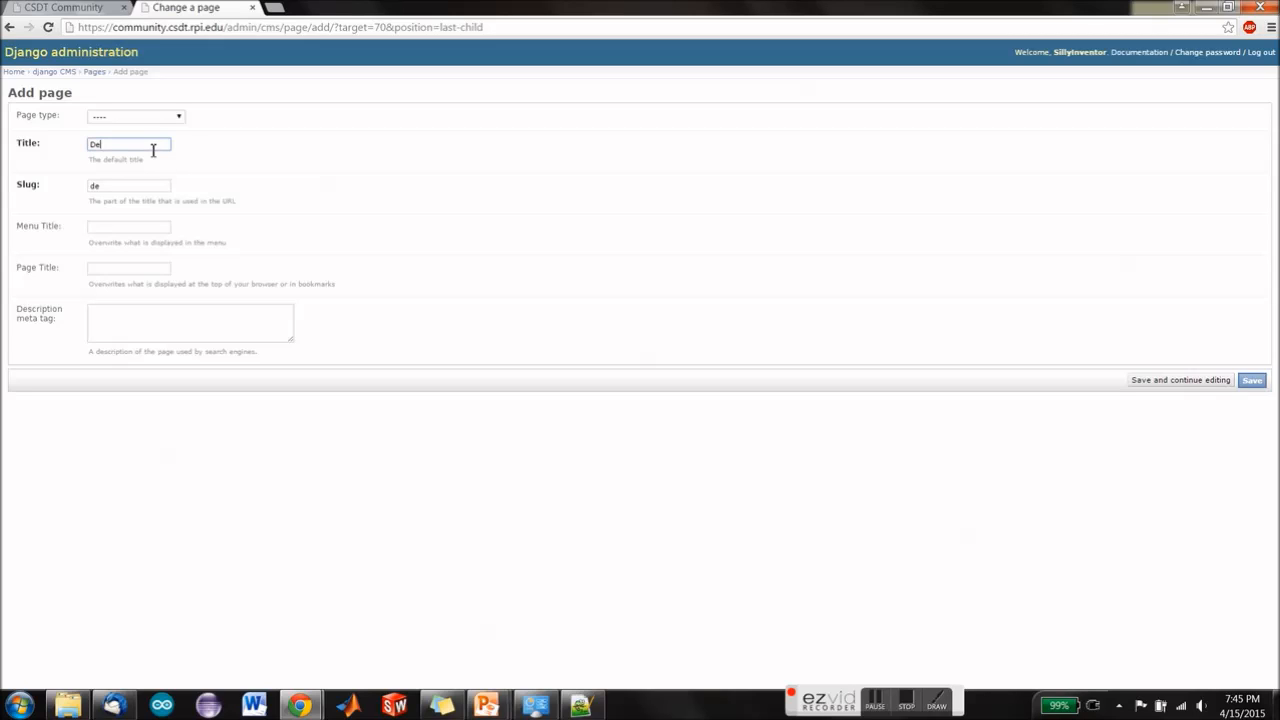
{"action": "type", "text": "mons"}
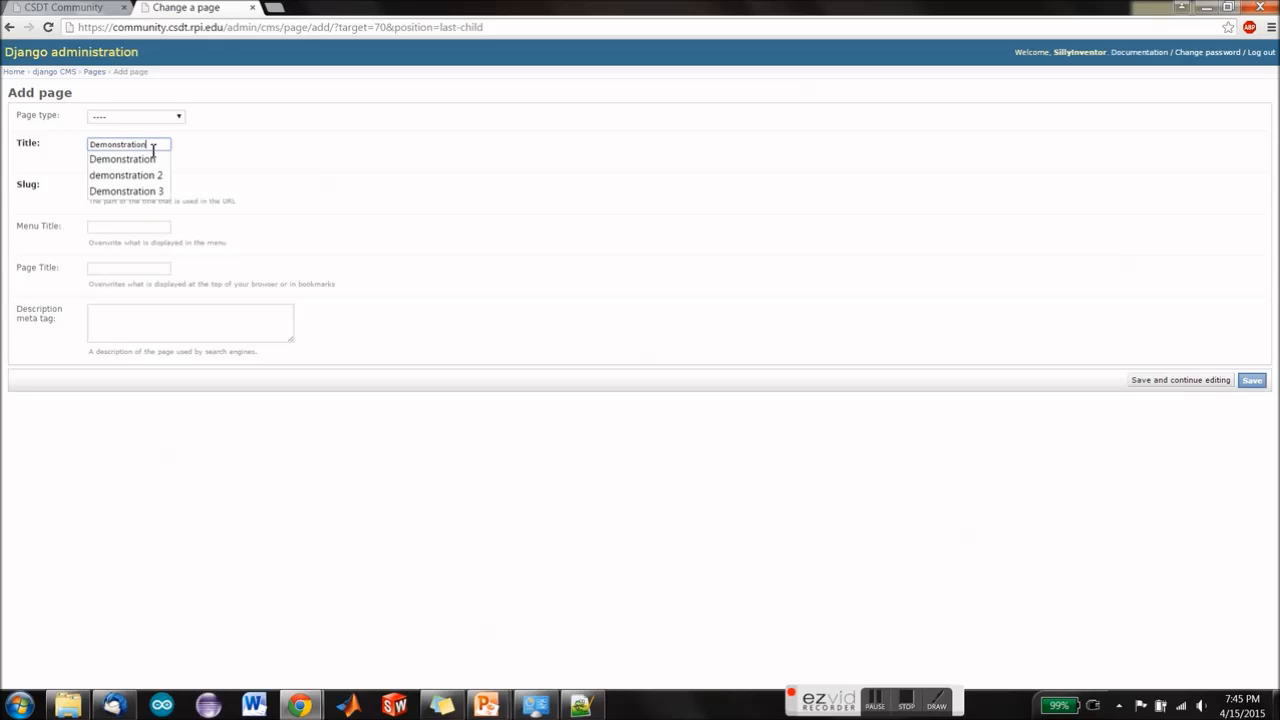
{"action": "type", "text": "tration"}
{"action": "left_click", "coordinate": [827, 262]}
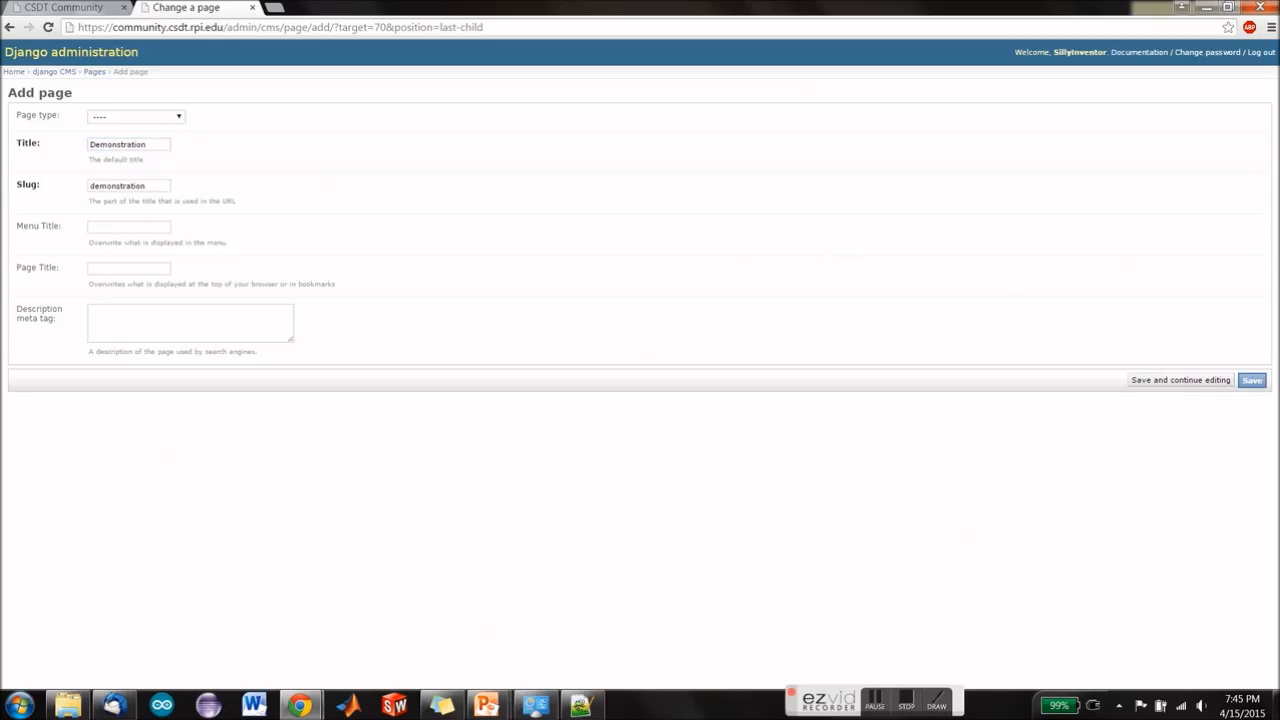
Step: Set the new child page's type to Application Context and save the page
{"action": "left_click", "coordinate": [168, 119]}
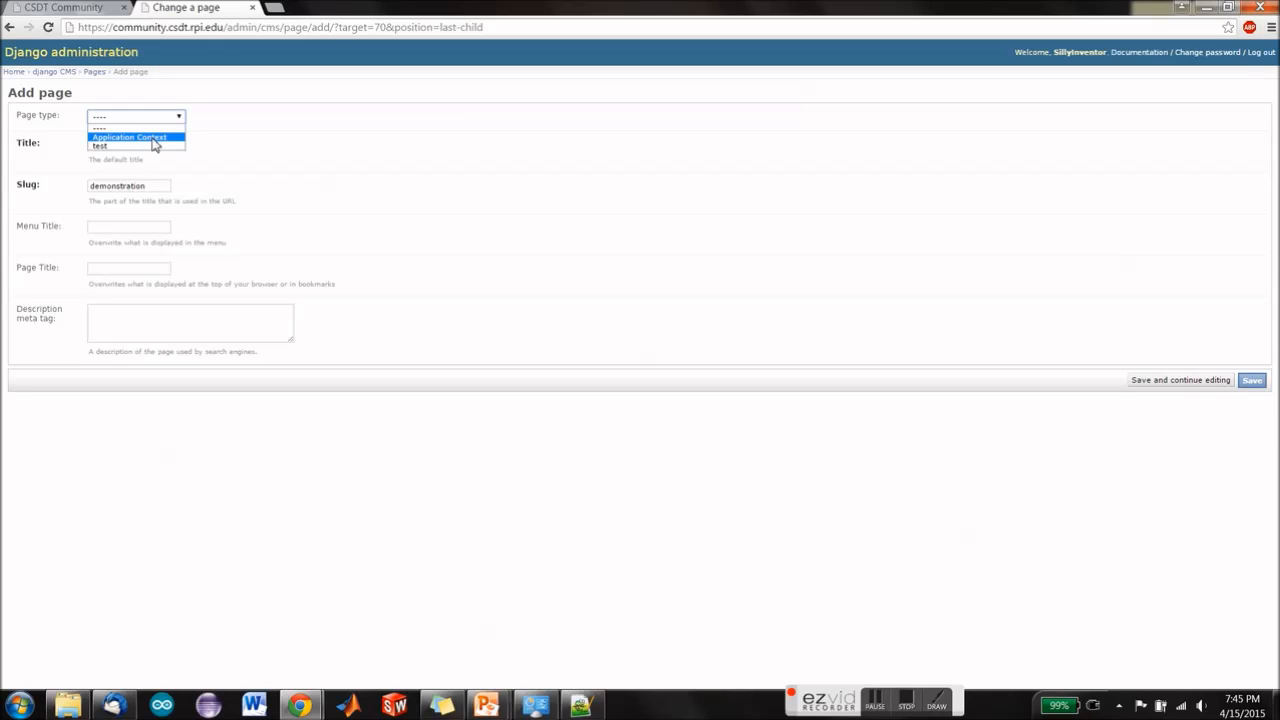
{"action": "left_click", "coordinate": [155, 137]}
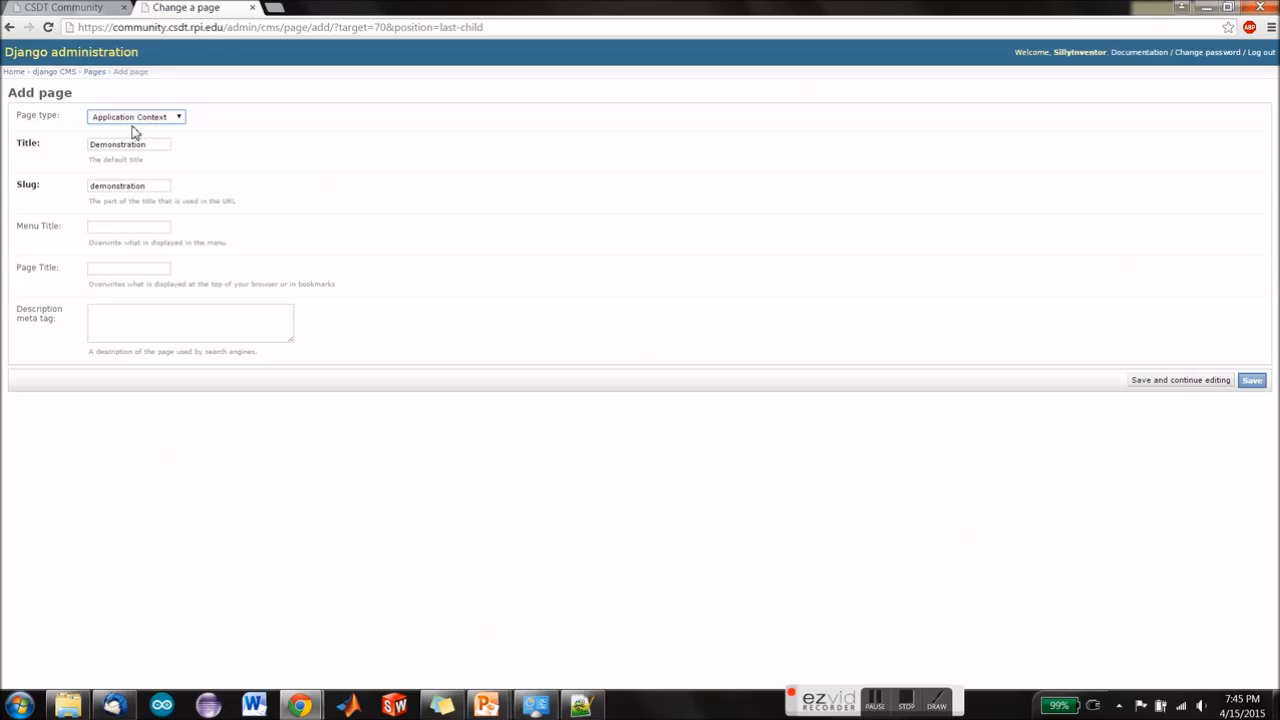
{"action": "left_click", "coordinate": [1256, 384]}
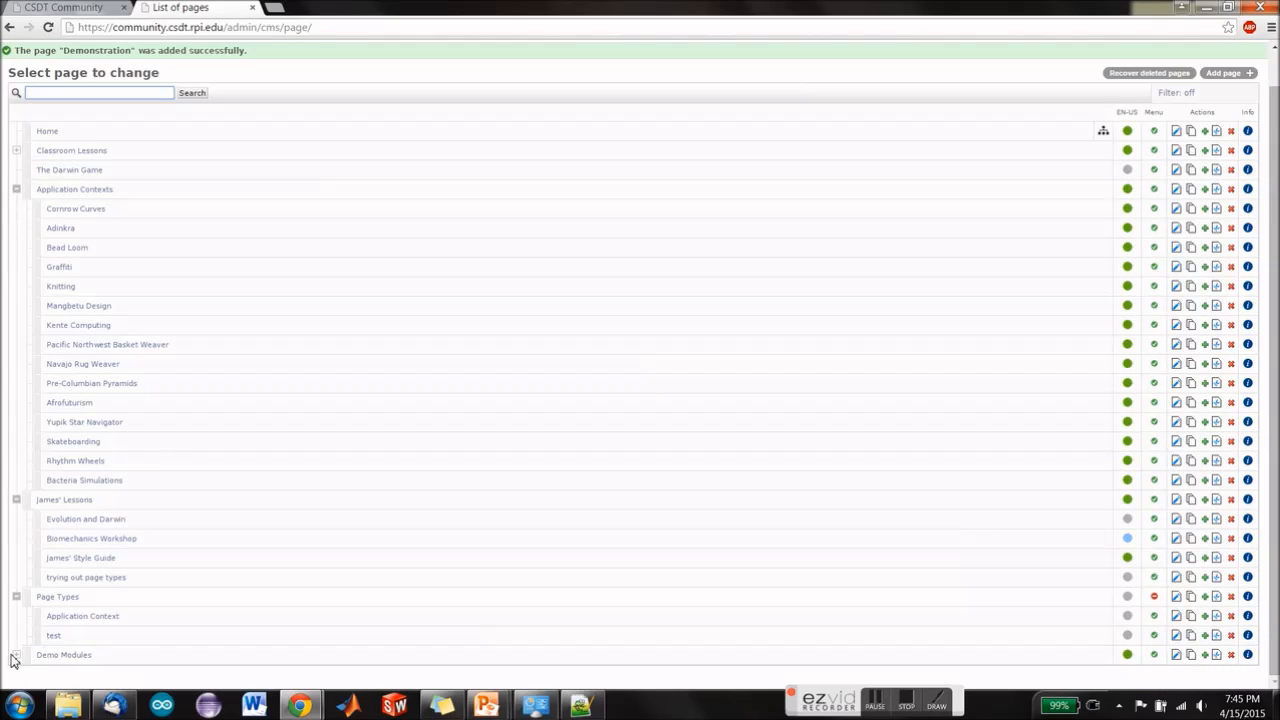
Step: Open the Demonstration page under Demo Modules and change its page header text to "Demonstration"
{"action": "left_click", "coordinate": [17, 656]}
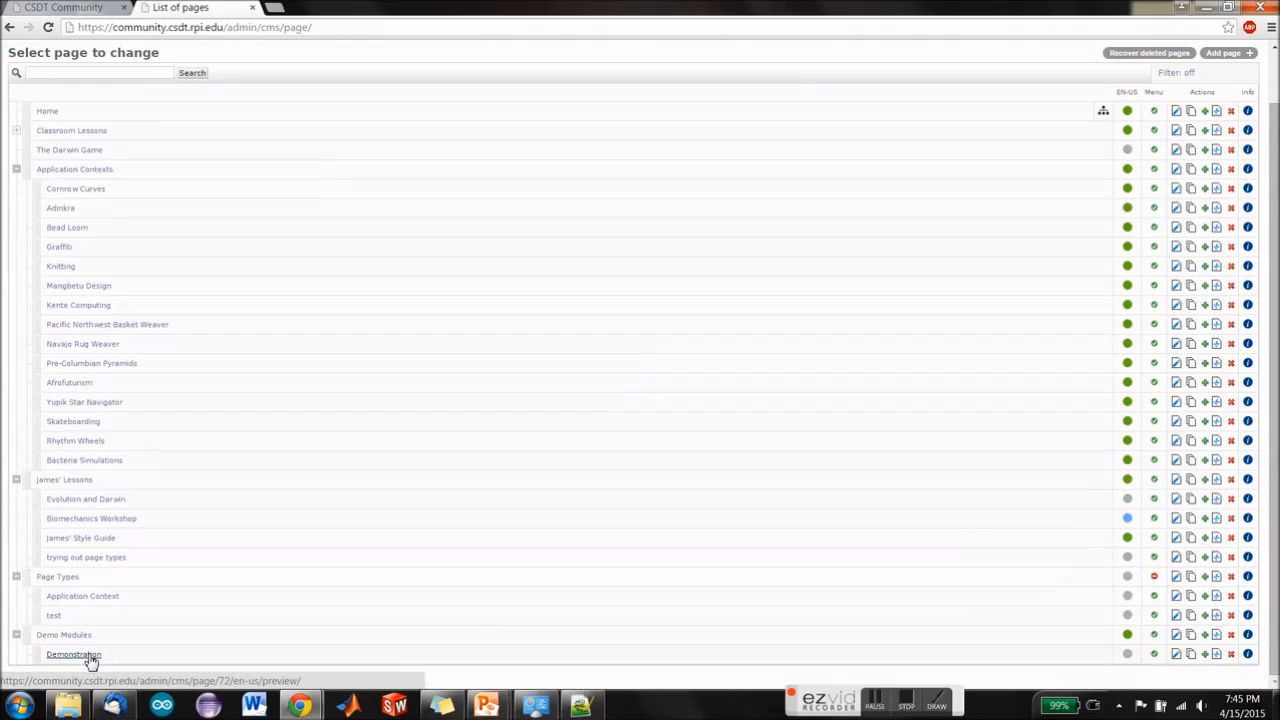
{"action": "left_click", "coordinate": [90, 658]}
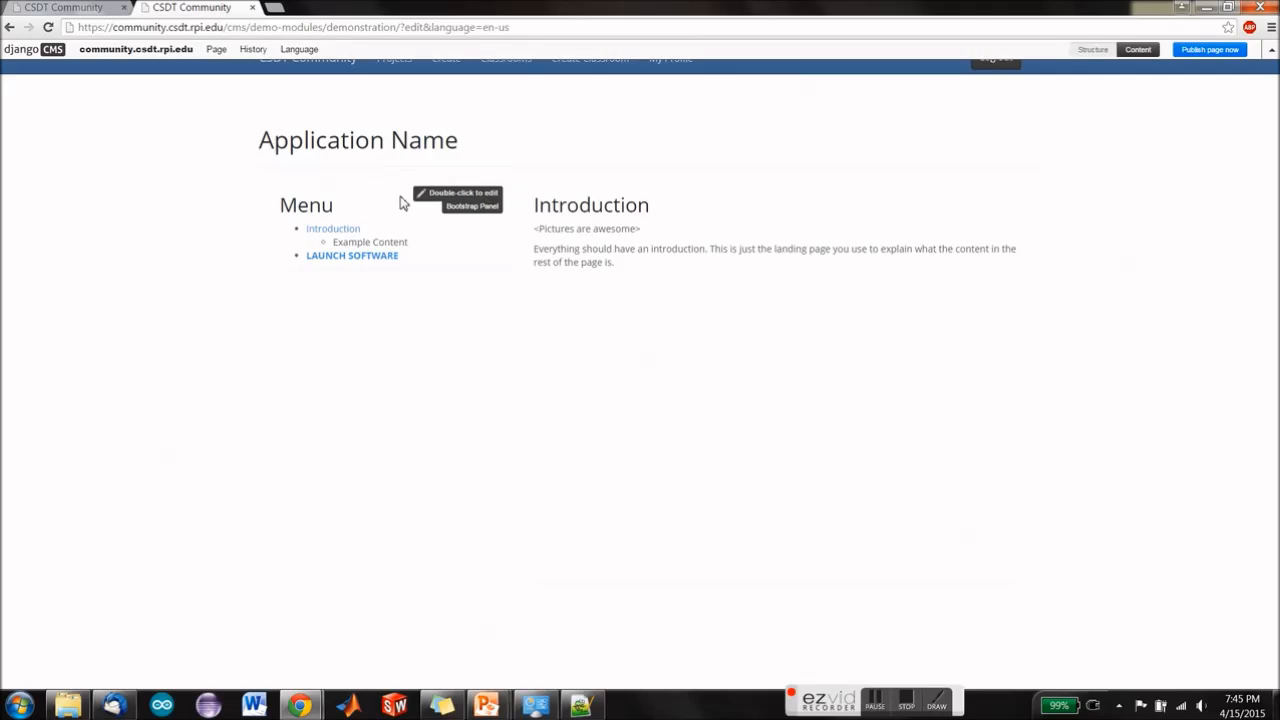
{"action": "double_click", "coordinate": [430, 145]}
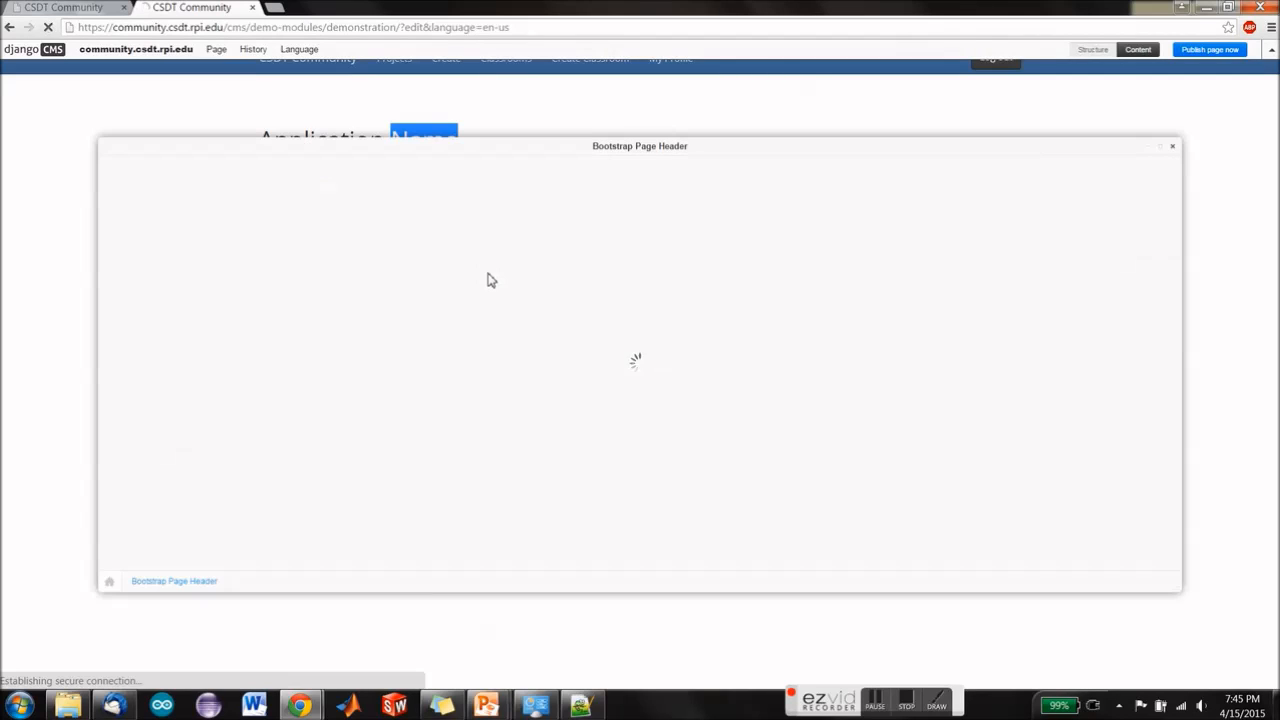
{"action": "left_click_drag", "start_coordinate": [312, 264], "coordinate": [126, 261]}
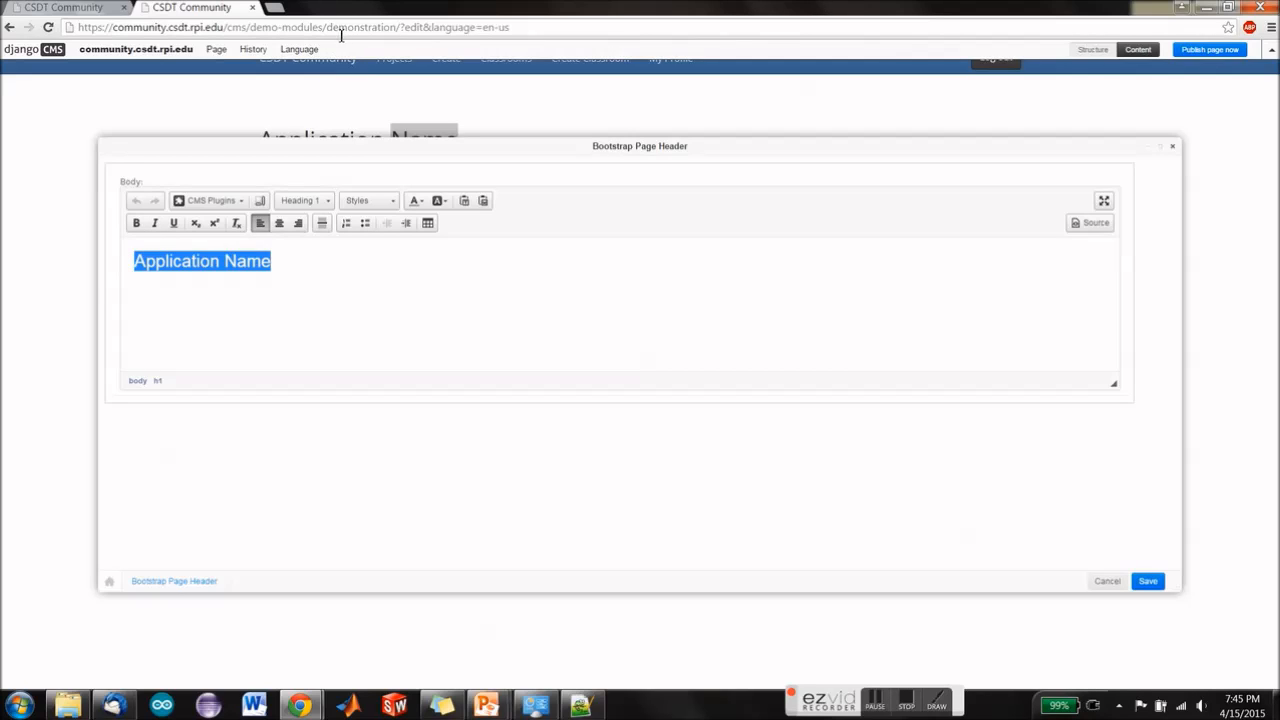
{"action": "type", "text": "De"}
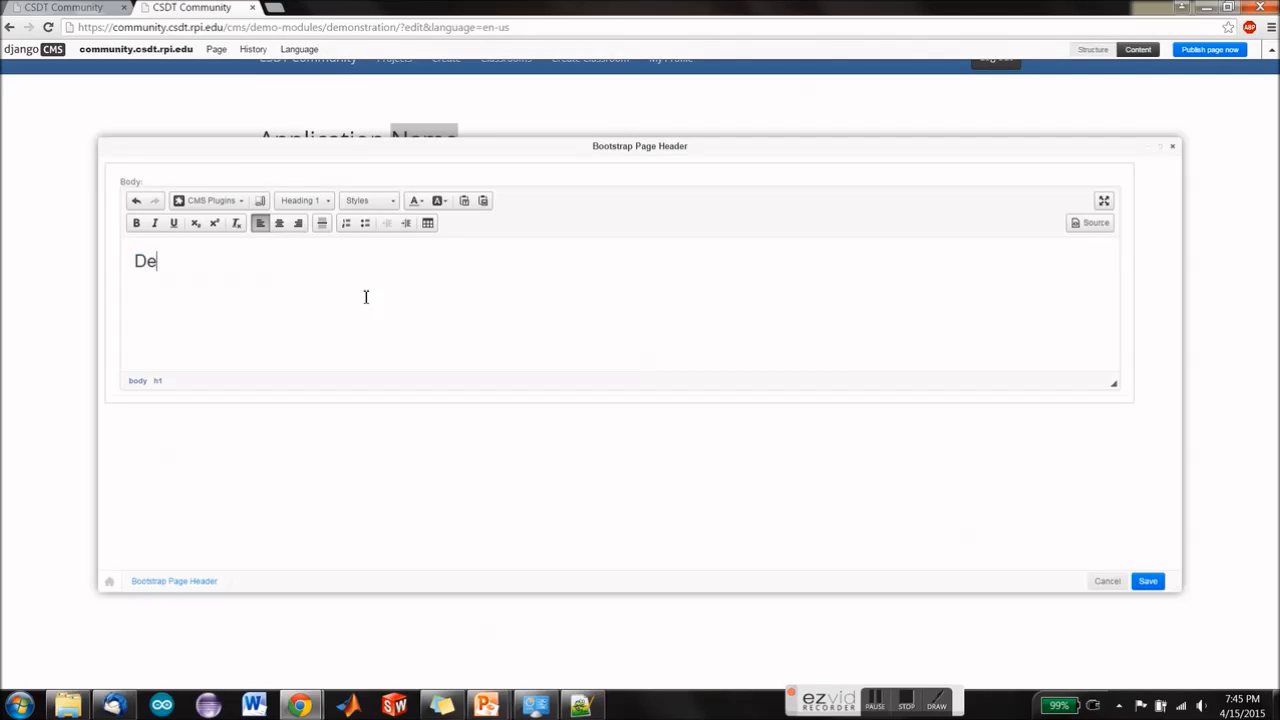
{"action": "type", "text": "monstration"}
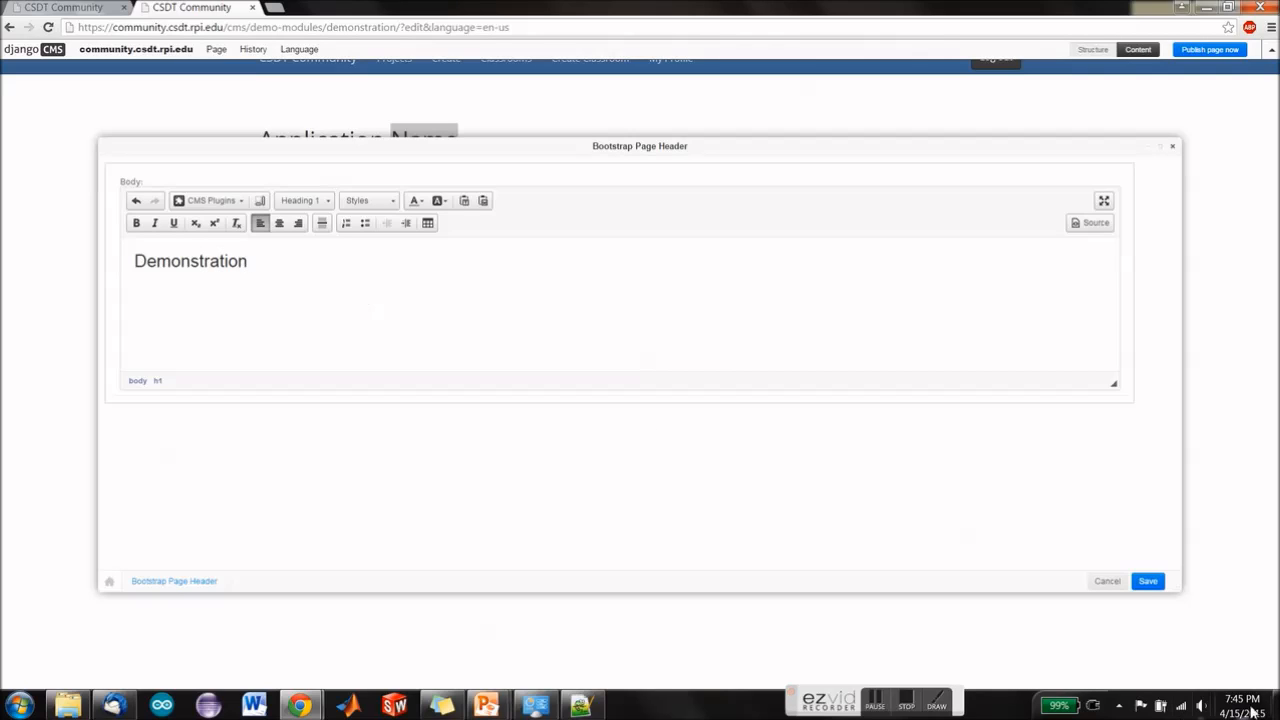
{"action": "left_click", "coordinate": [1147, 581]}
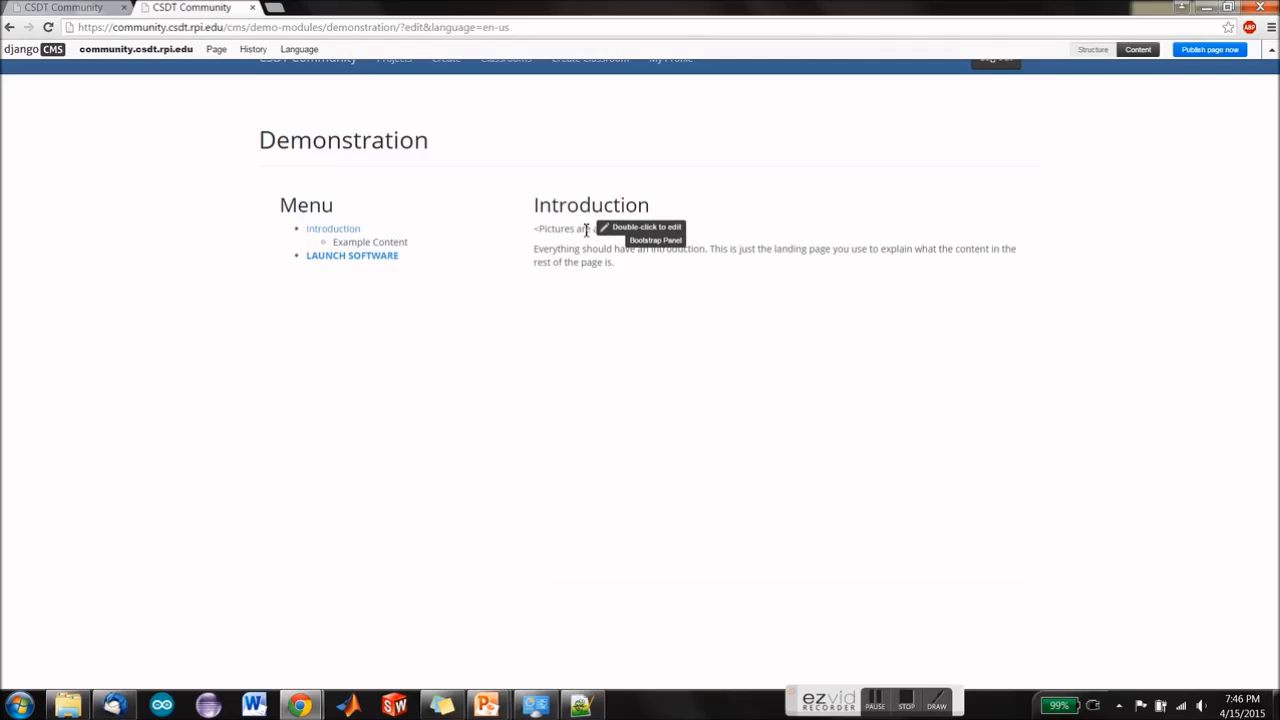
Step: Replace the "Example Content" entry in the page's Menu panel with "Learn Cool Stuff"
{"action": "double_click", "coordinate": [428, 240]}
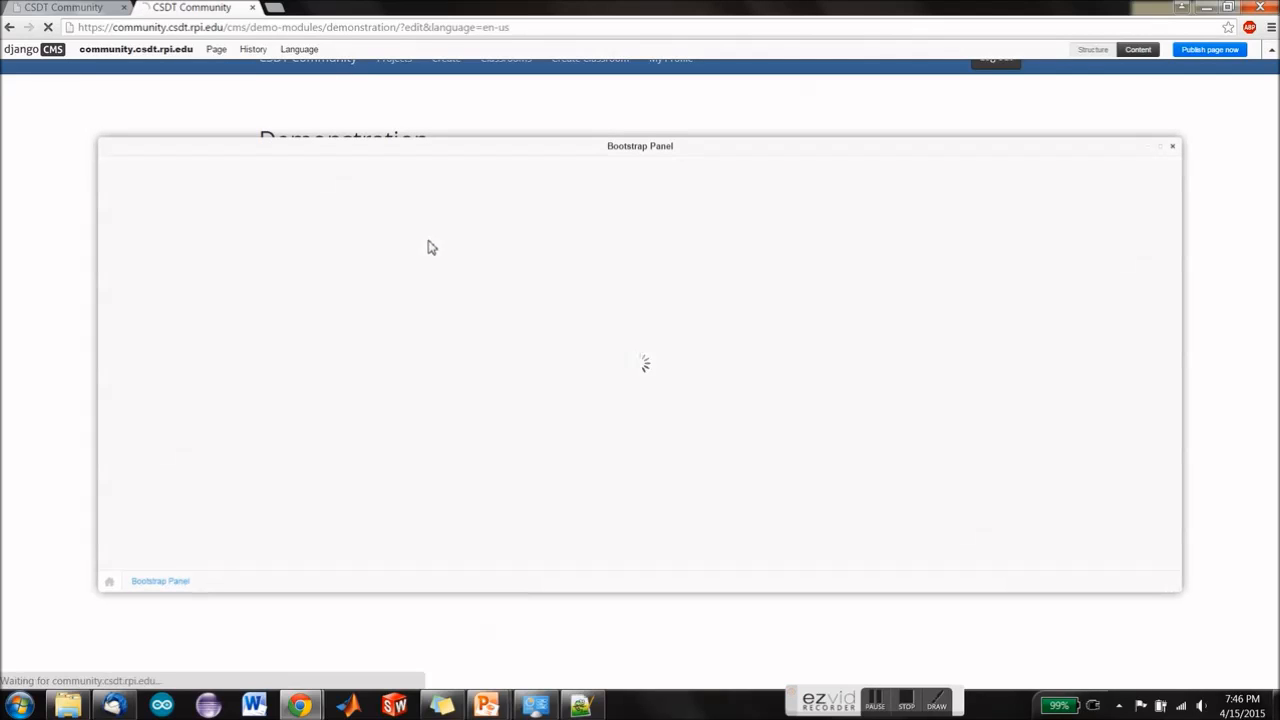
{"action": "left_click_drag", "start_coordinate": [272, 297], "coordinate": [199, 294]}
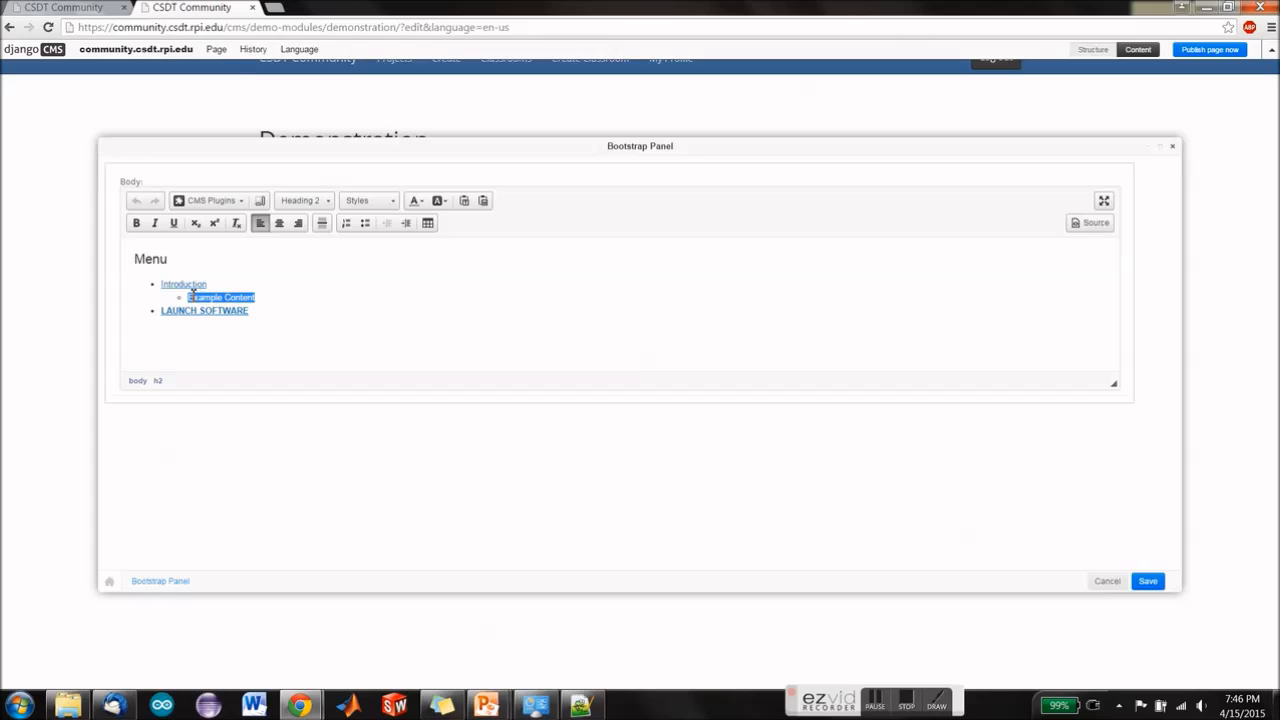
{"action": "type", "text": "U"}
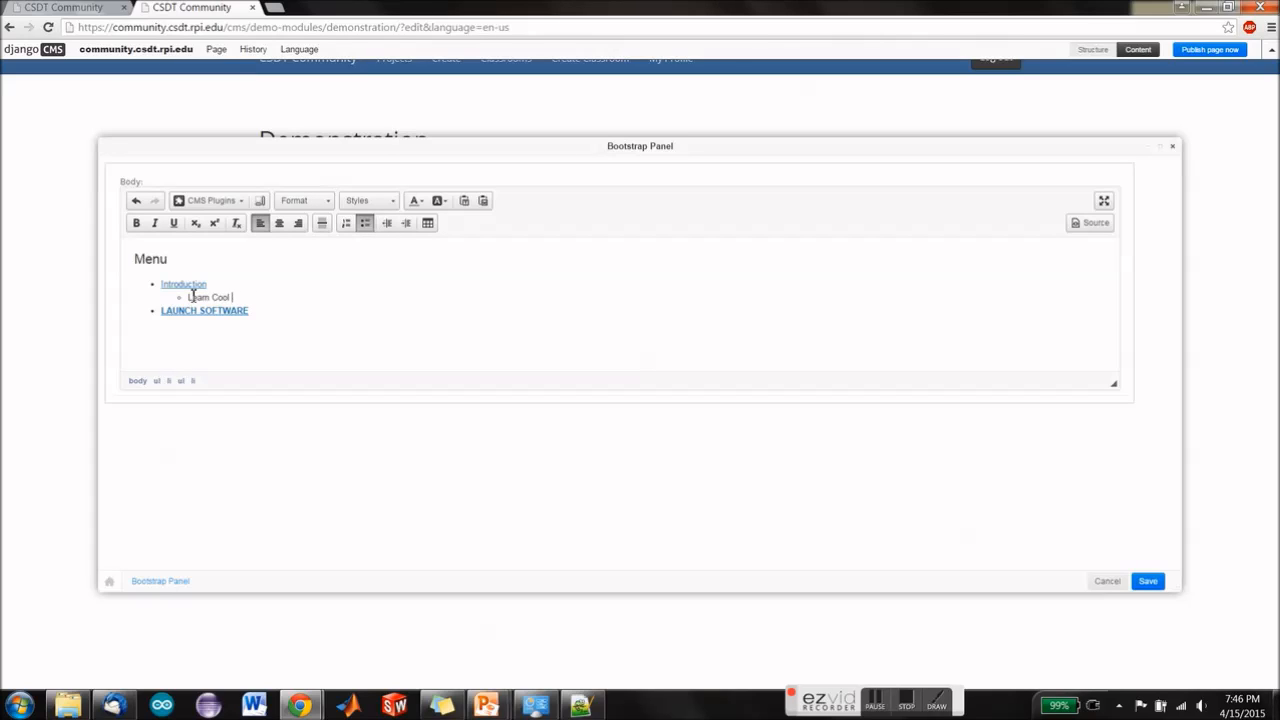
{"action": "triple_click", "coordinate": [190, 297]}
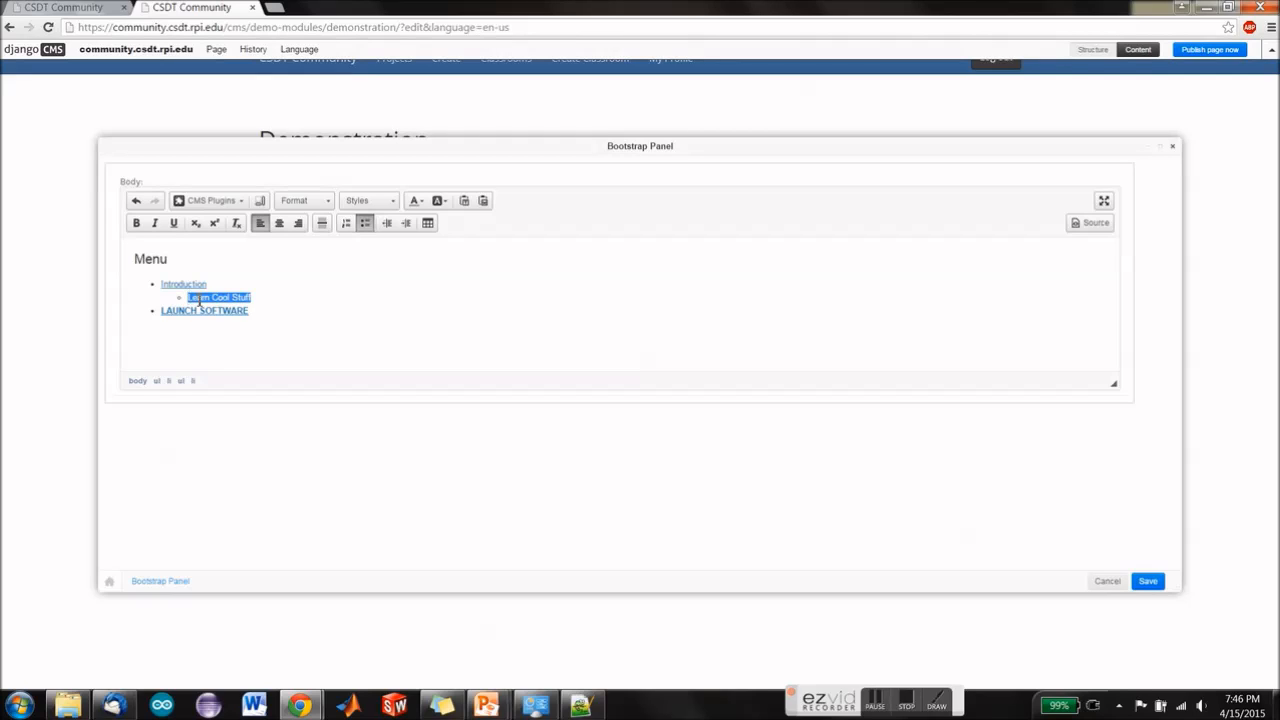
{"action": "left_click", "coordinate": [232, 200]}
{"action": "scroll", "coordinate": [216, 258], "scroll_direction": "down", "scroll_amount": 1}
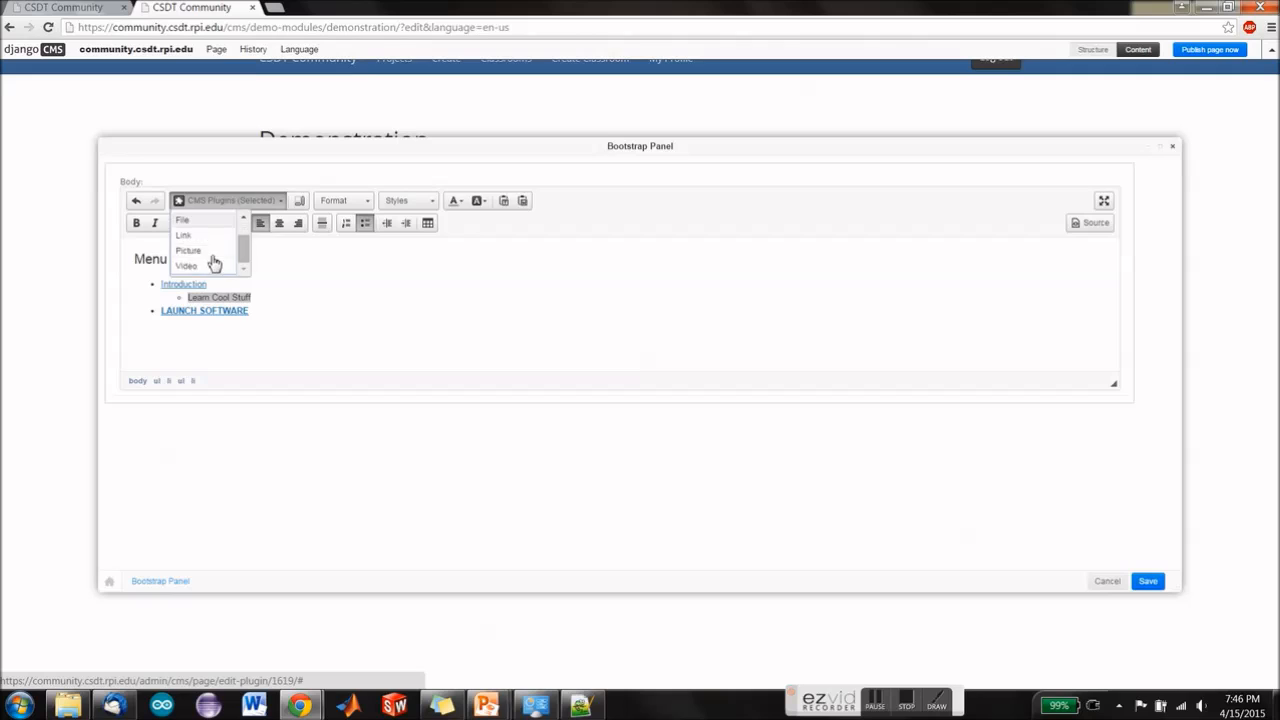
{"action": "left_click", "coordinate": [220, 238]}
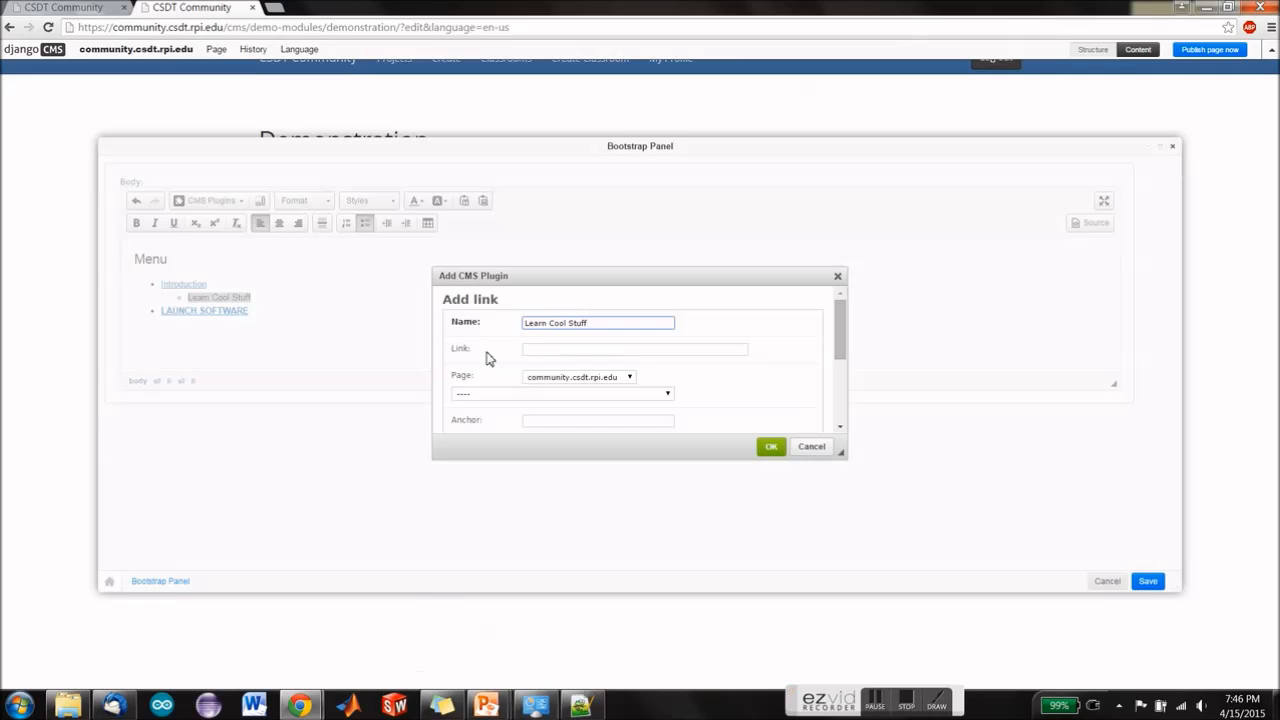
{"action": "left_click_drag", "start_coordinate": [427, 32], "coordinate": [48, 32]}
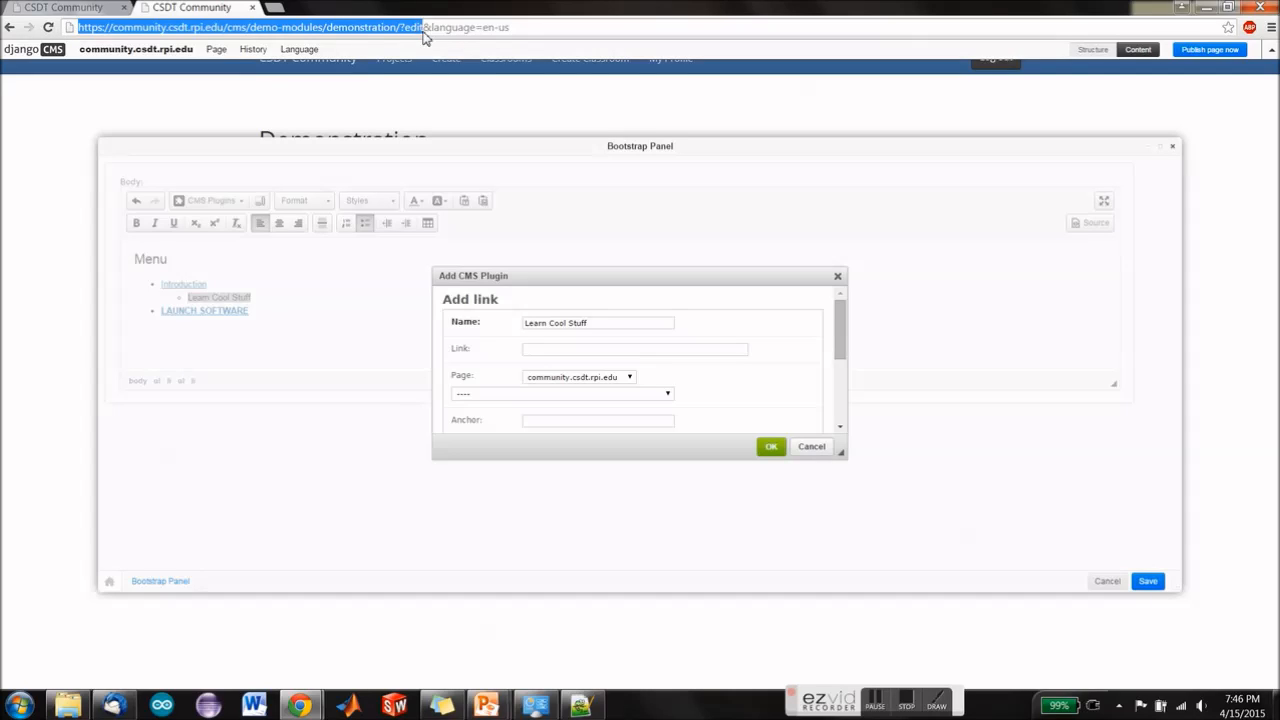
{"action": "left_click", "coordinate": [568, 350]}
{"action": "key", "text": "ctrl+v"}
{"action": "type", "text": "_off"}
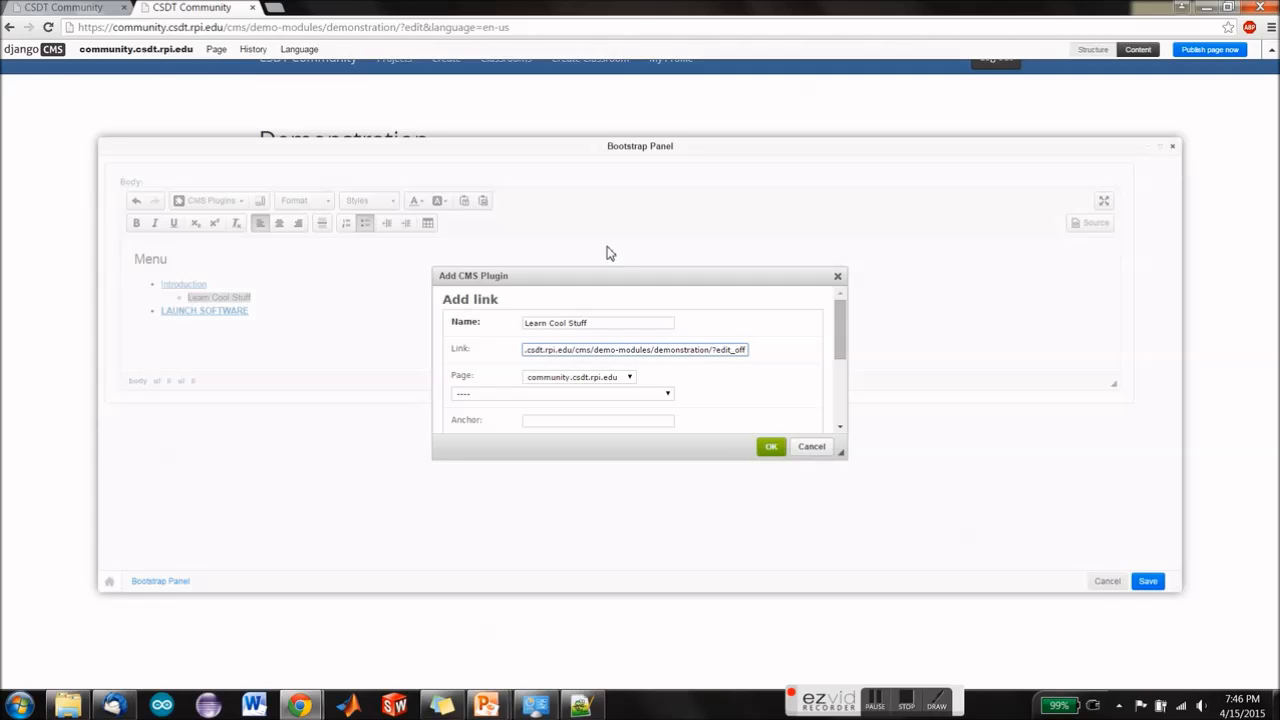
Step: Set the link's anchor to "_Learn_Cool_Stuff", confirm the link and save the Menu panel
{"action": "left_click", "coordinate": [616, 424]}
{"action": "scroll", "coordinate": [755, 420], "scroll_direction": "down", "scroll_amount": 1}
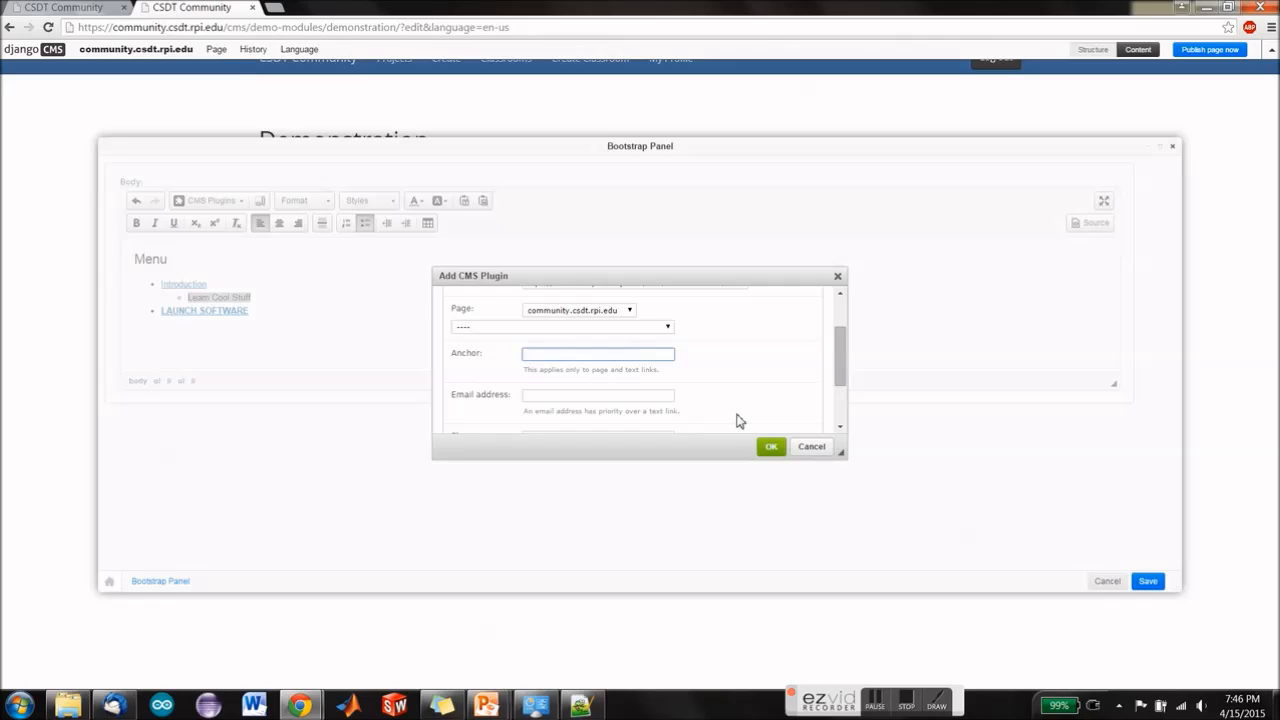
{"action": "type", "text": "_Learn_Cool_Stuff"}
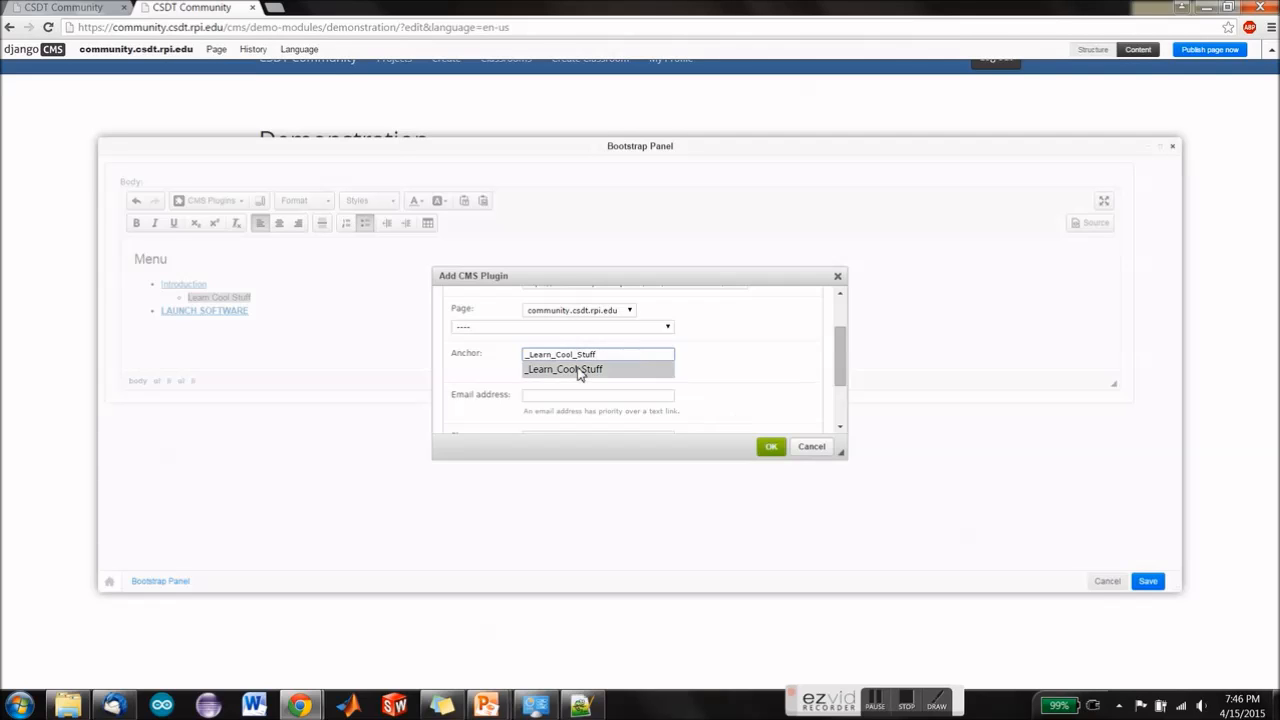
{"action": "left_click", "coordinate": [562, 369]}
{"action": "left_click", "coordinate": [768, 452]}
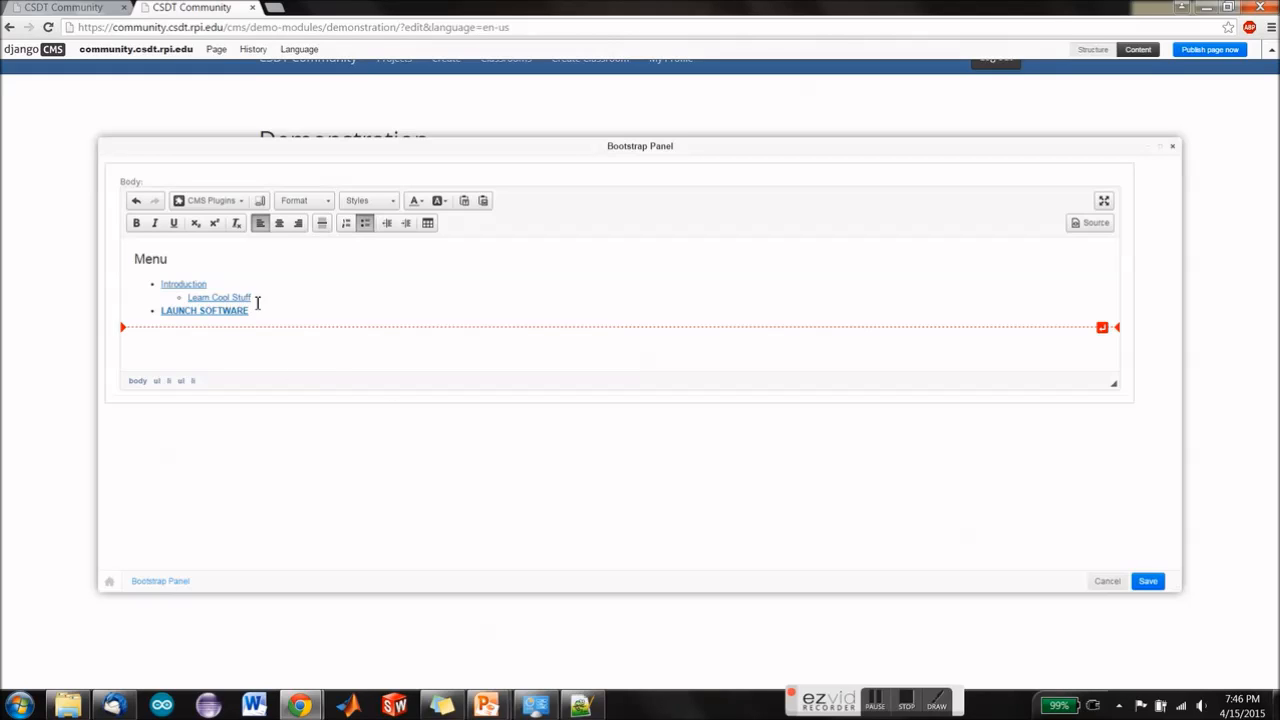
{"action": "left_click", "coordinate": [1152, 588]}
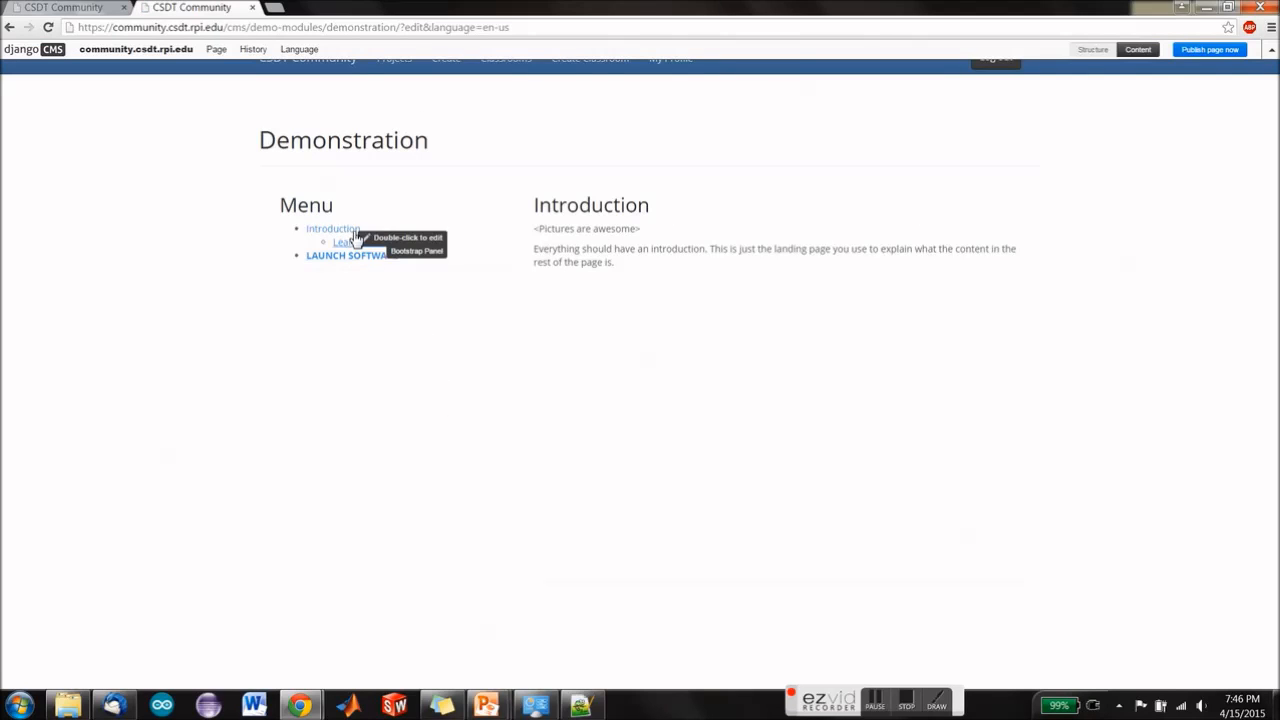
Step: Publish the Demonstration page and test its "Learn Cool Stuff" menu link
{"action": "left_click", "coordinate": [1203, 50]}
{"action": "left_click", "coordinate": [690, 118]}
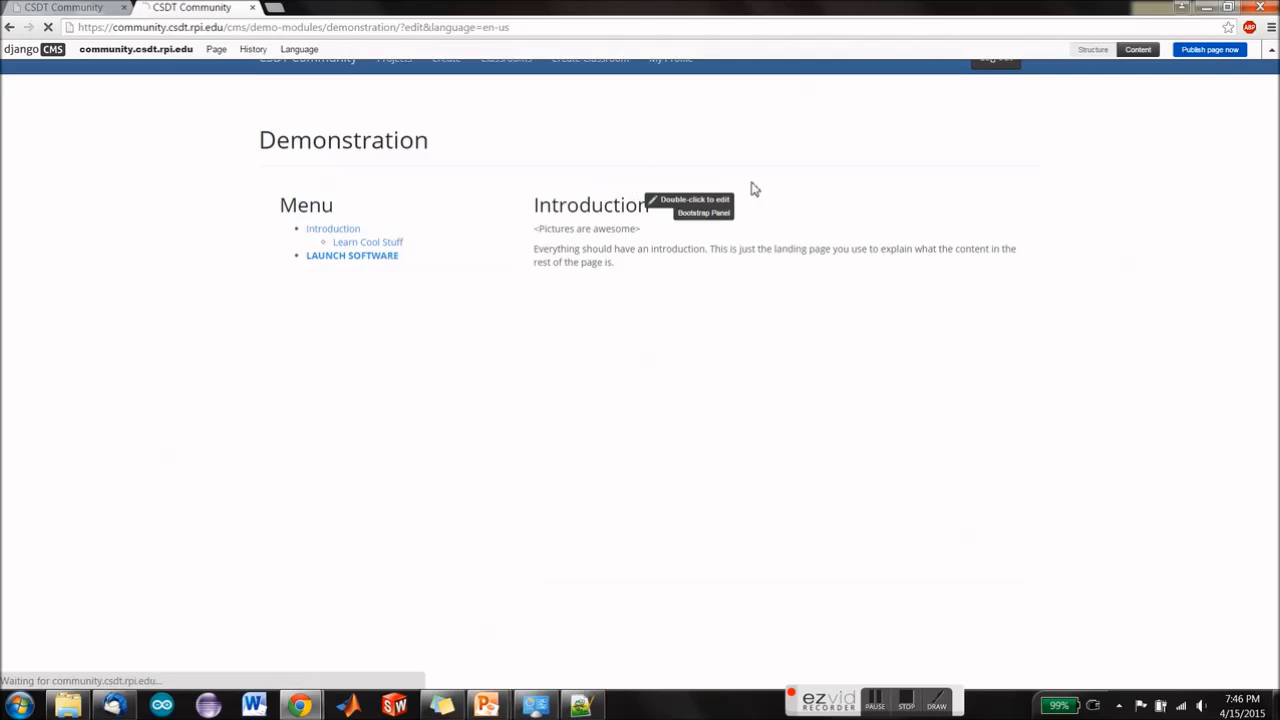
{"action": "left_click", "coordinate": [390, 243]}
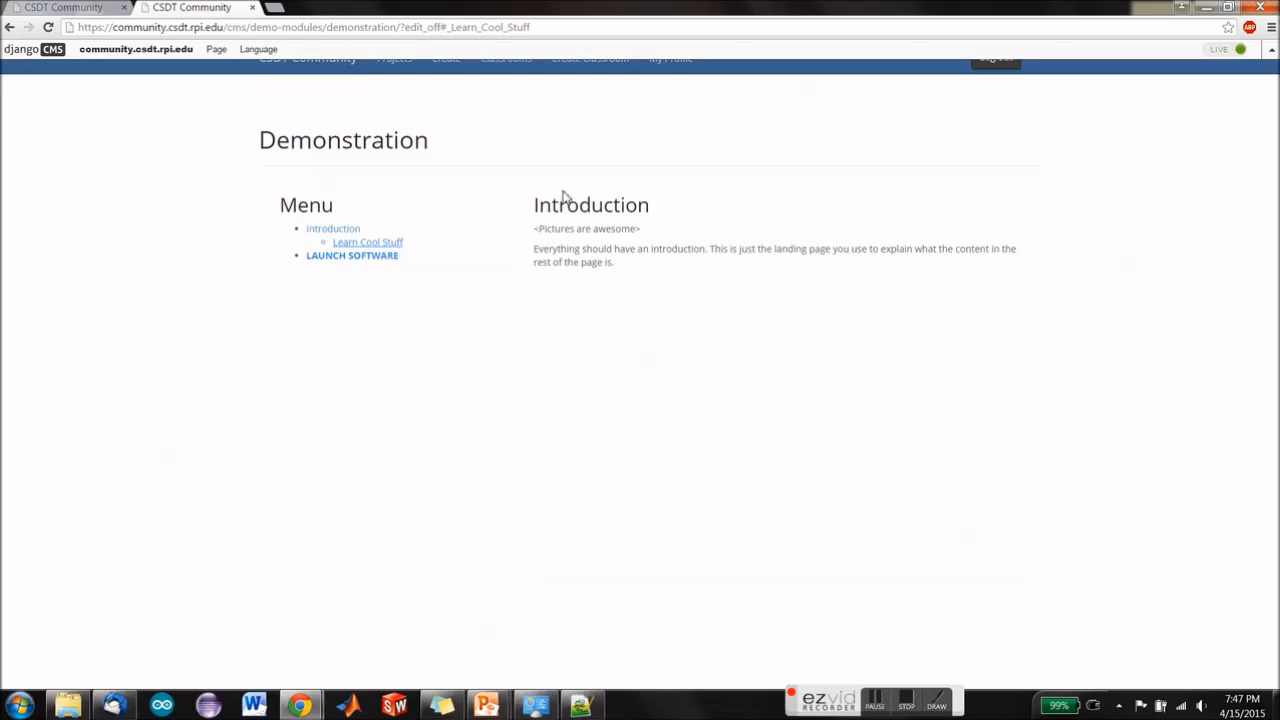
Step: Return the page to draft editing and duplicate the inner Introduction div in the content panel's HTML source
{"action": "left_click", "coordinate": [1237, 49]}
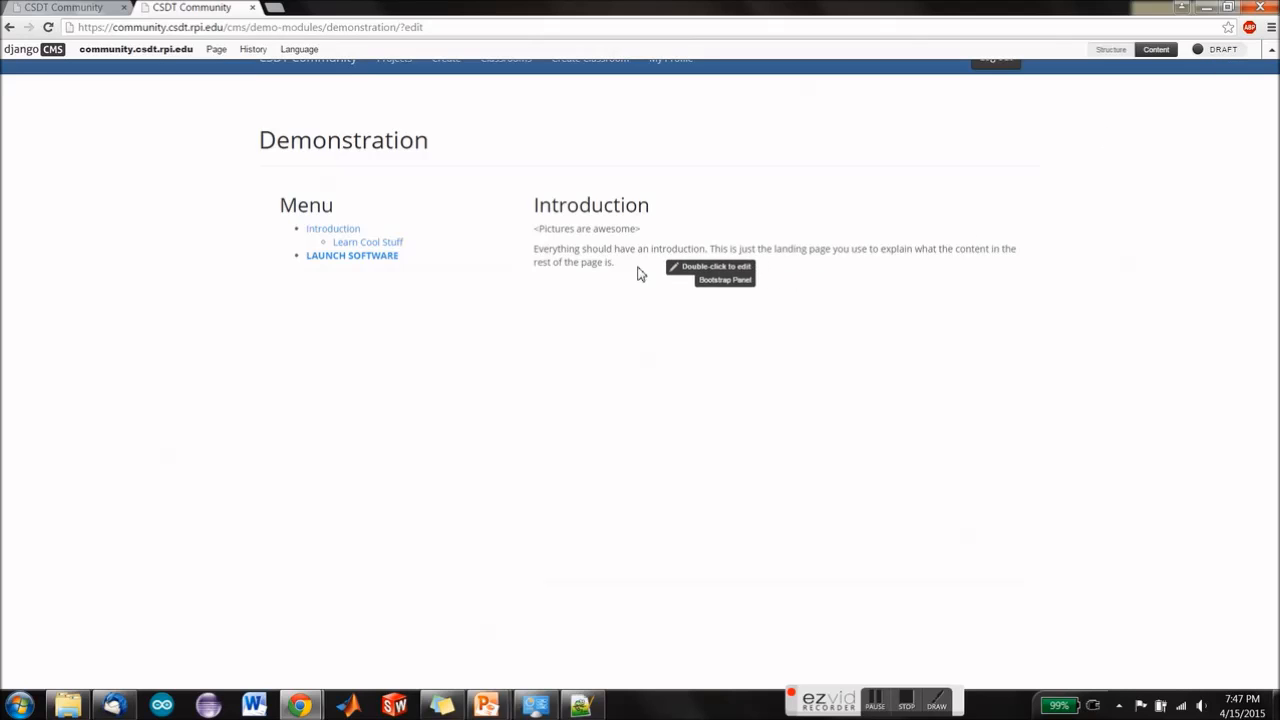
{"action": "double_click", "coordinate": [614, 249]}
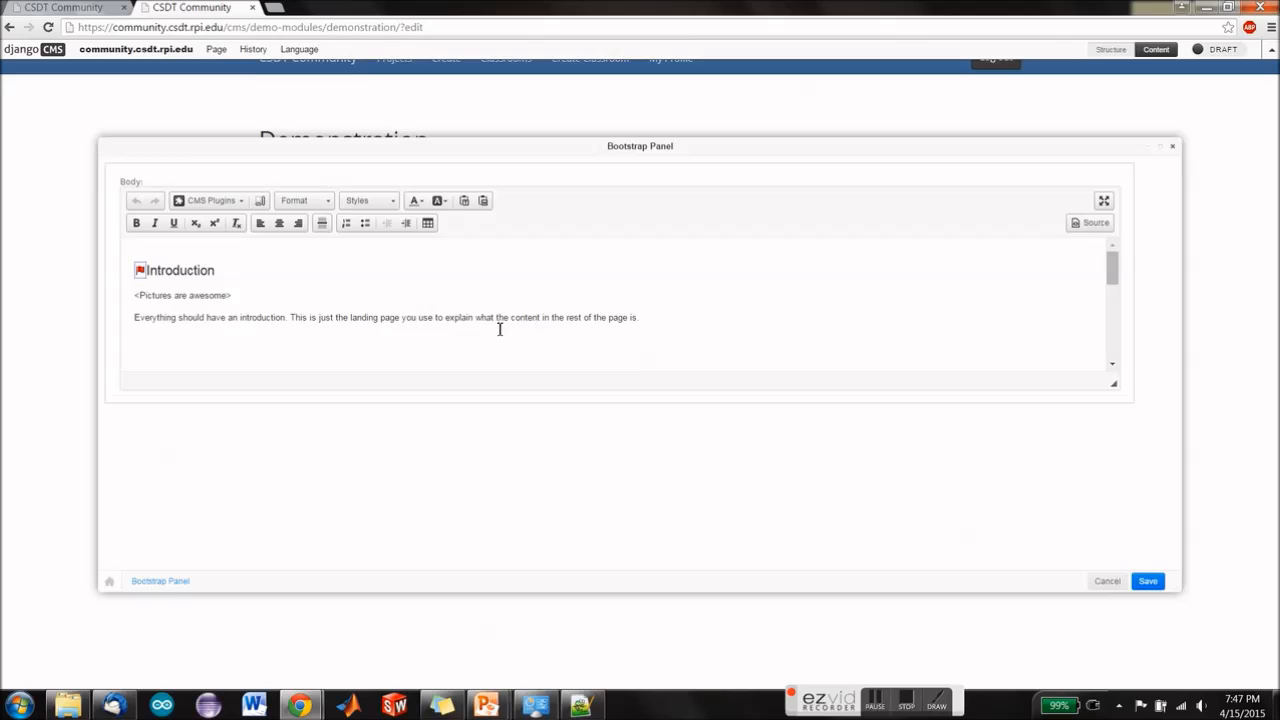
{"action": "left_click", "coordinate": [1092, 224]}
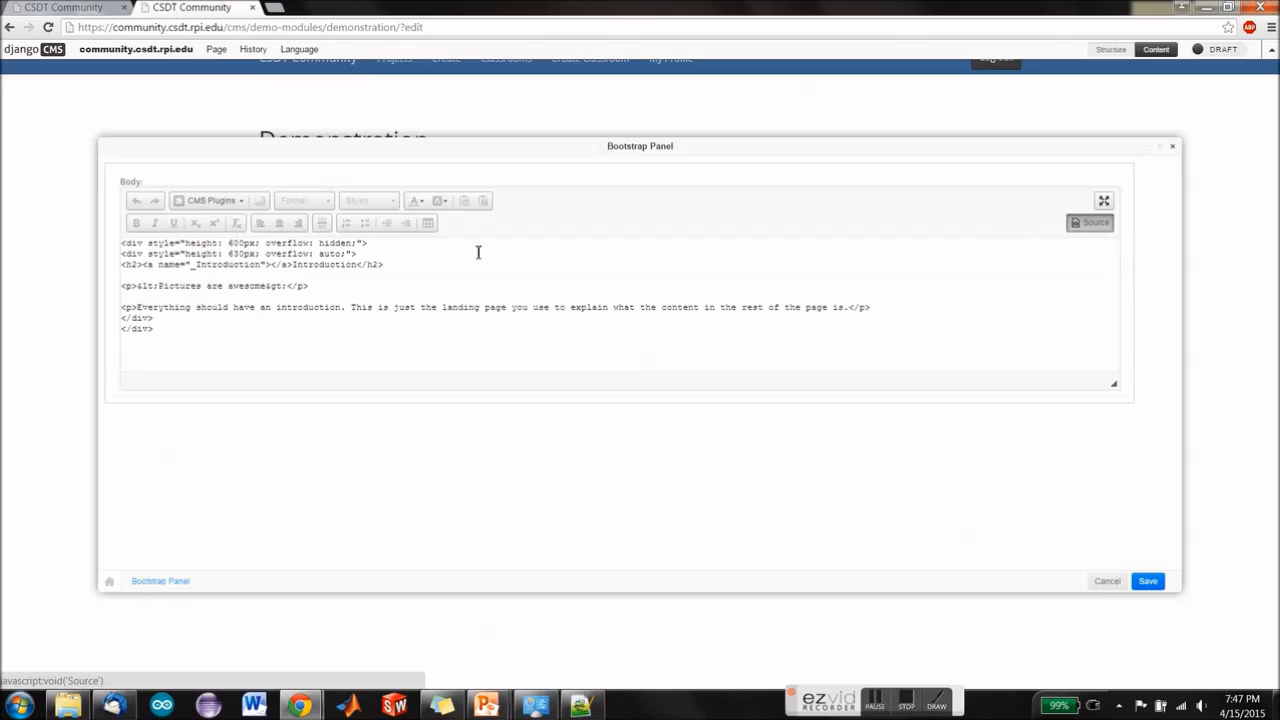
{"action": "left_click_drag", "start_coordinate": [184, 316], "coordinate": [400, 247]}
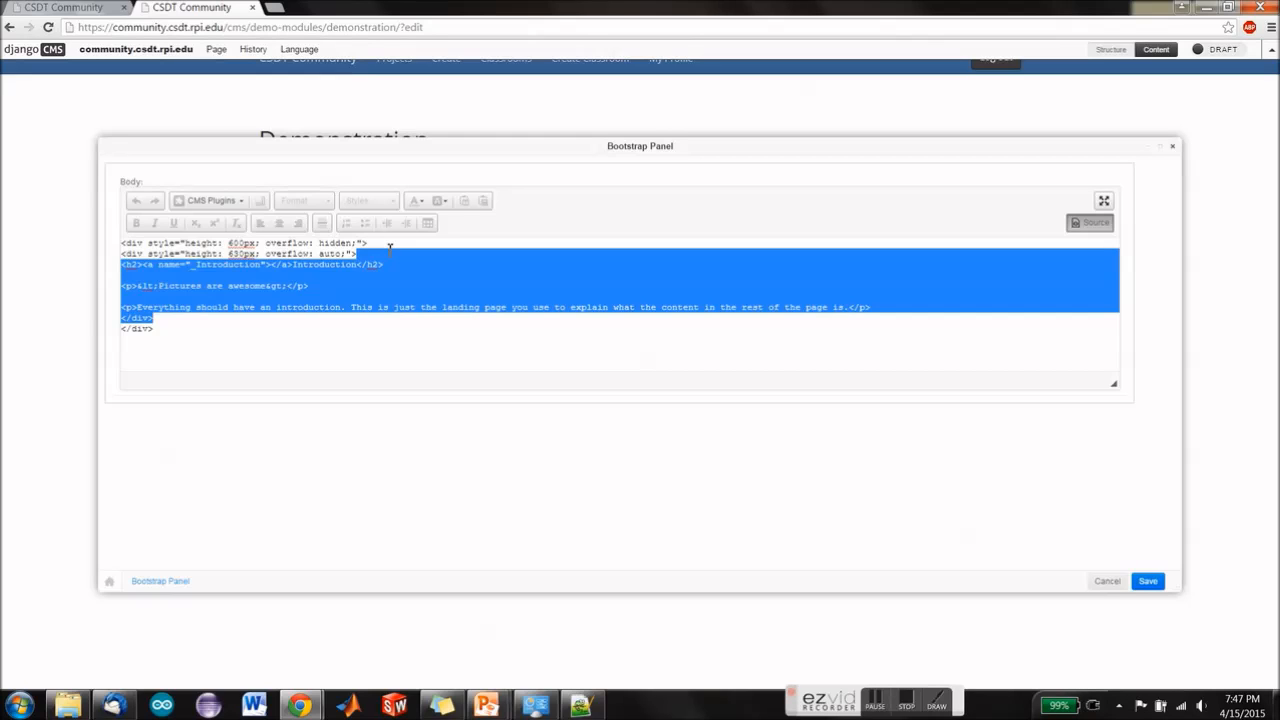
{"action": "left_click_drag", "start_coordinate": [390, 244], "coordinate": [389, 242]}
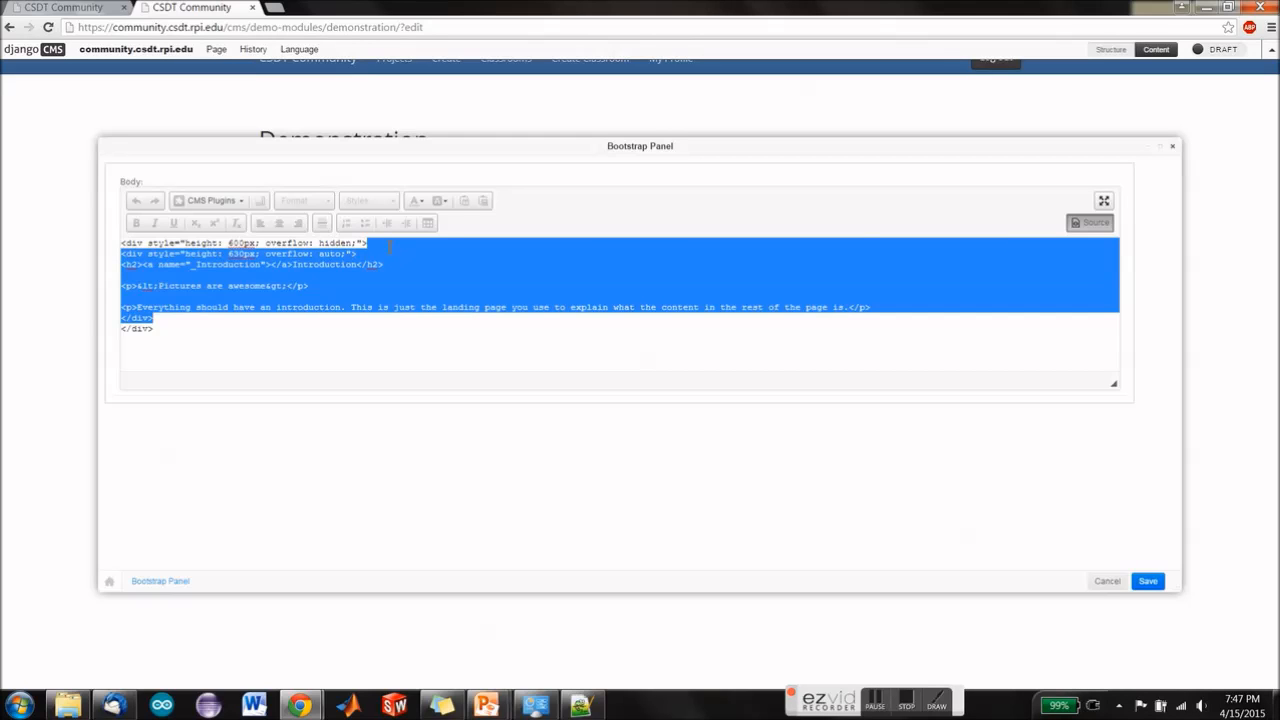
{"action": "key", "text": "ctrl+c"}
{"action": "left_click", "coordinate": [186, 316]}
{"action": "key", "text": "ctrl+v"}
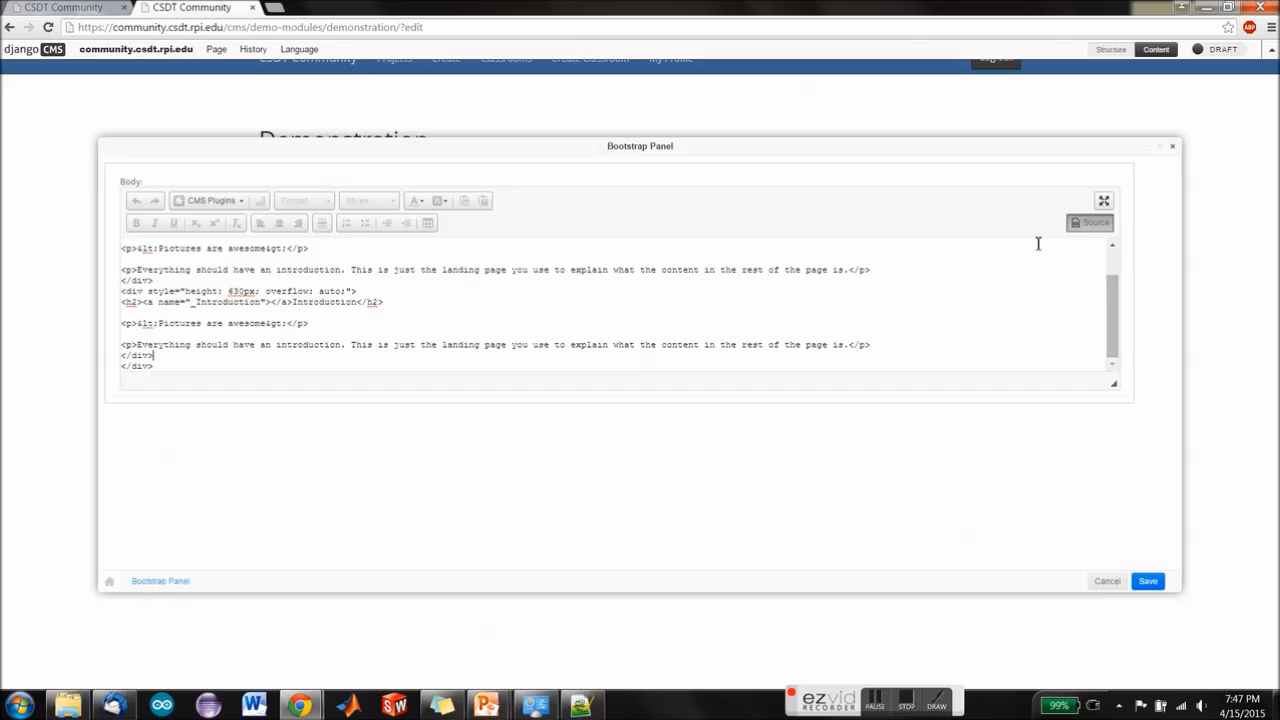
Step: Set the outer div's height to 12600px in the source and return to the formatted view
{"action": "scroll", "coordinate": [348, 282], "scroll_direction": "up", "scroll_amount": 1}
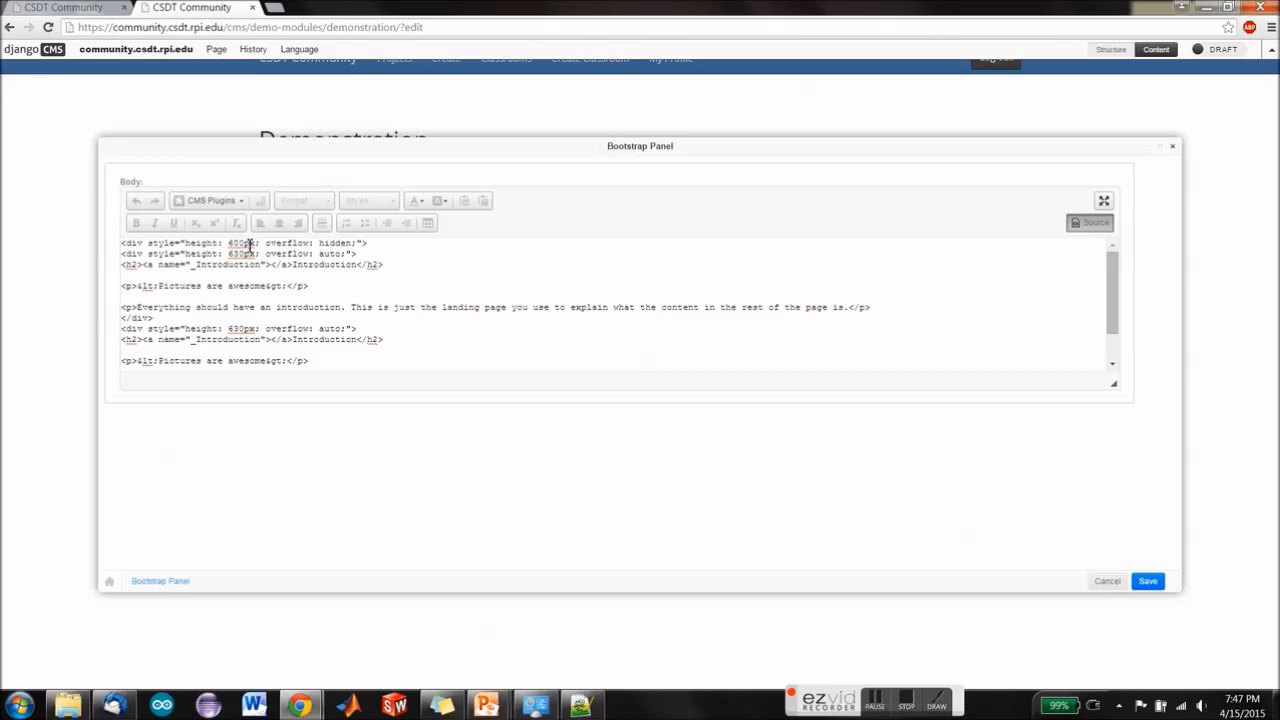
{"action": "type", "text": "12"}
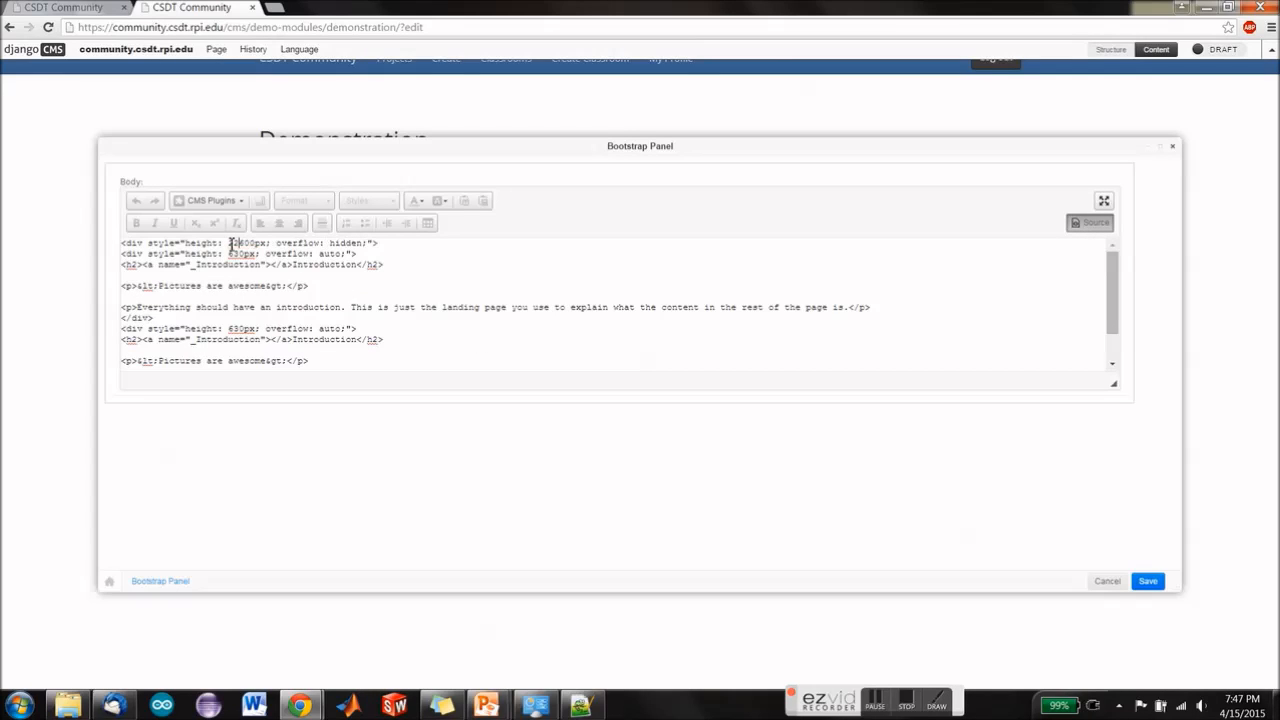
{"action": "left_click", "coordinate": [1090, 223]}
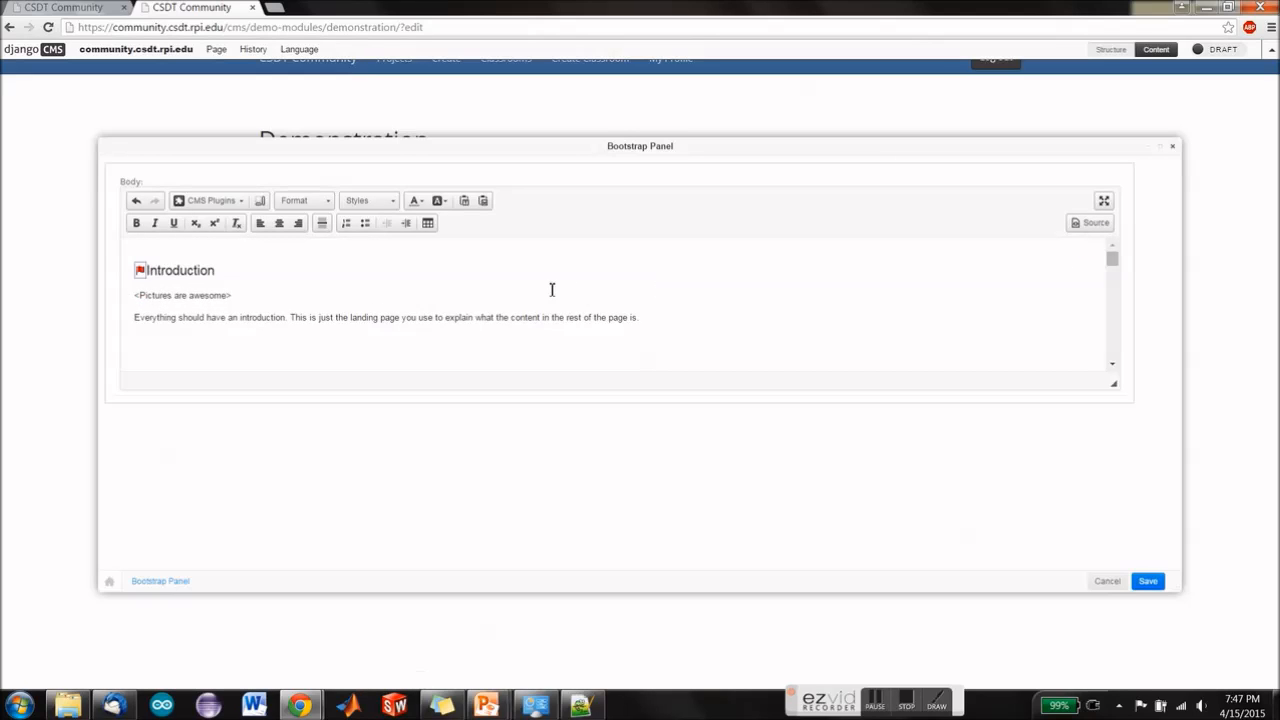
Step: Change the duplicated section's heading to "Learn Cool Stuff" and its paragraph to "A page where you learn cool stuff."
{"action": "scroll", "coordinate": [265, 281], "scroll_direction": "down", "scroll_amount": 2}
{"action": "scroll", "coordinate": [209, 281], "scroll_direction": "up", "scroll_amount": 1}
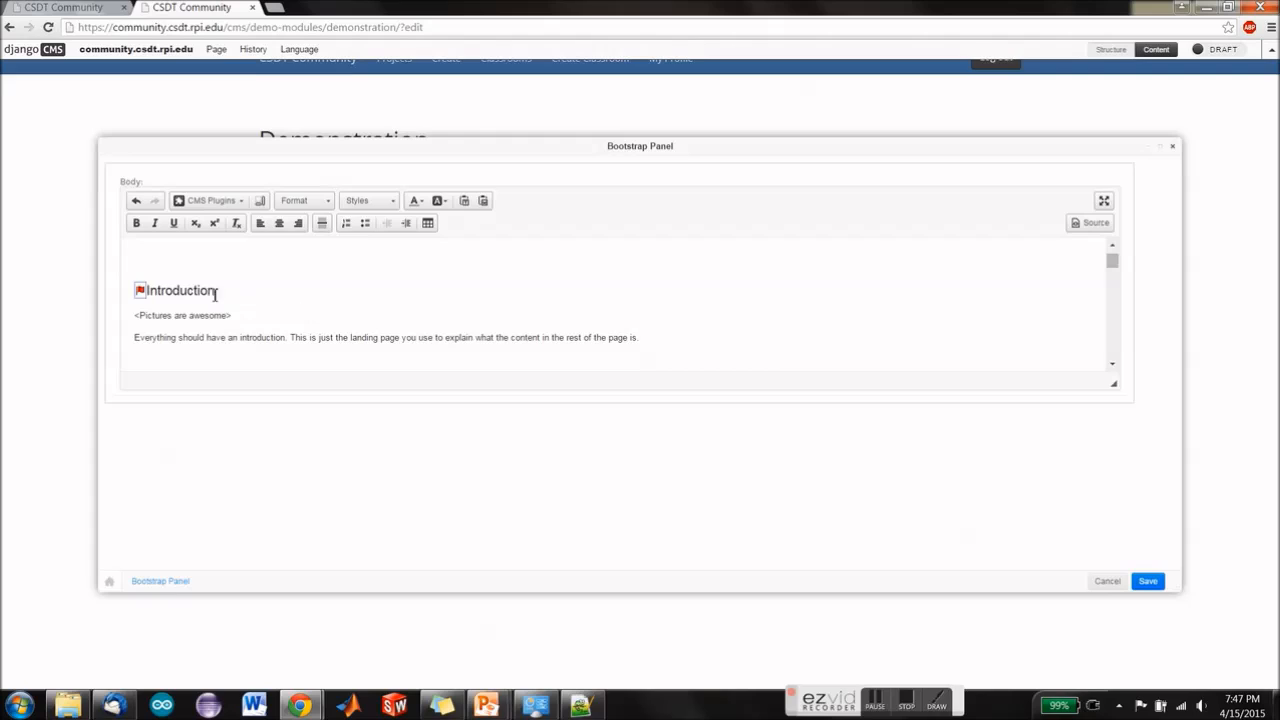
{"action": "left_click_drag", "start_coordinate": [216, 291], "coordinate": [148, 294]}
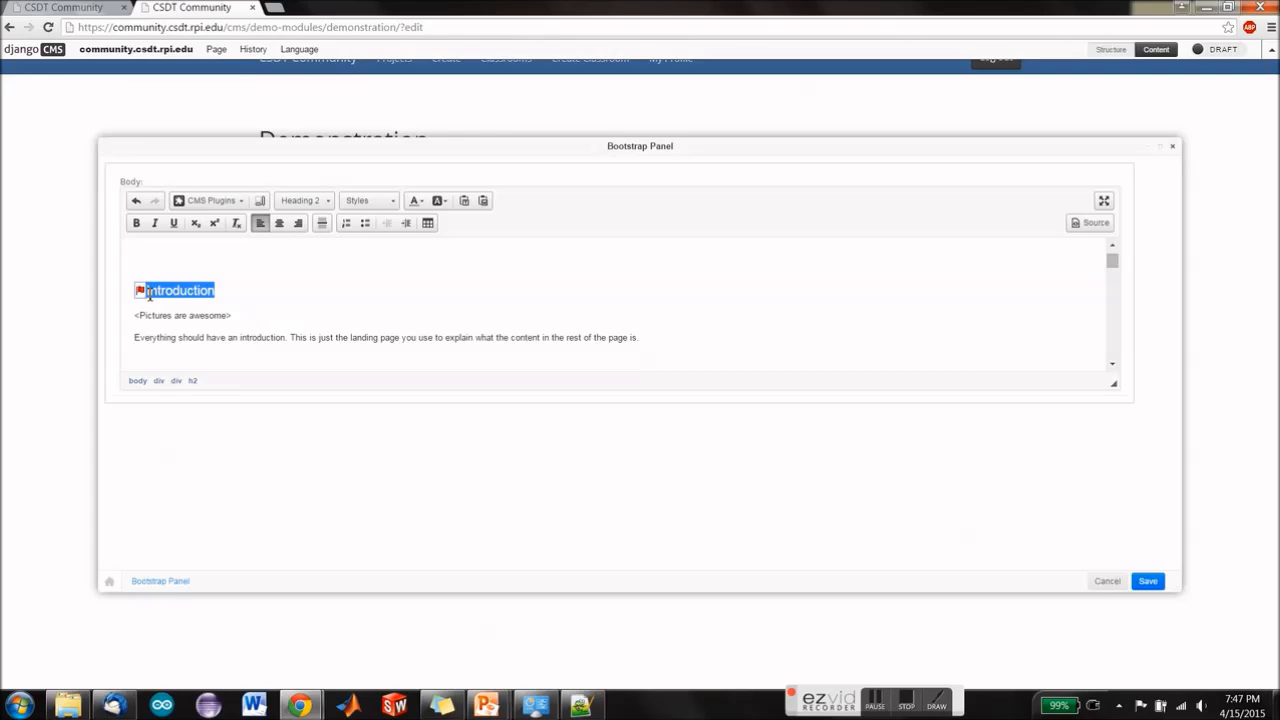
{"action": "type", "text": "Learn Cool Stuff"}
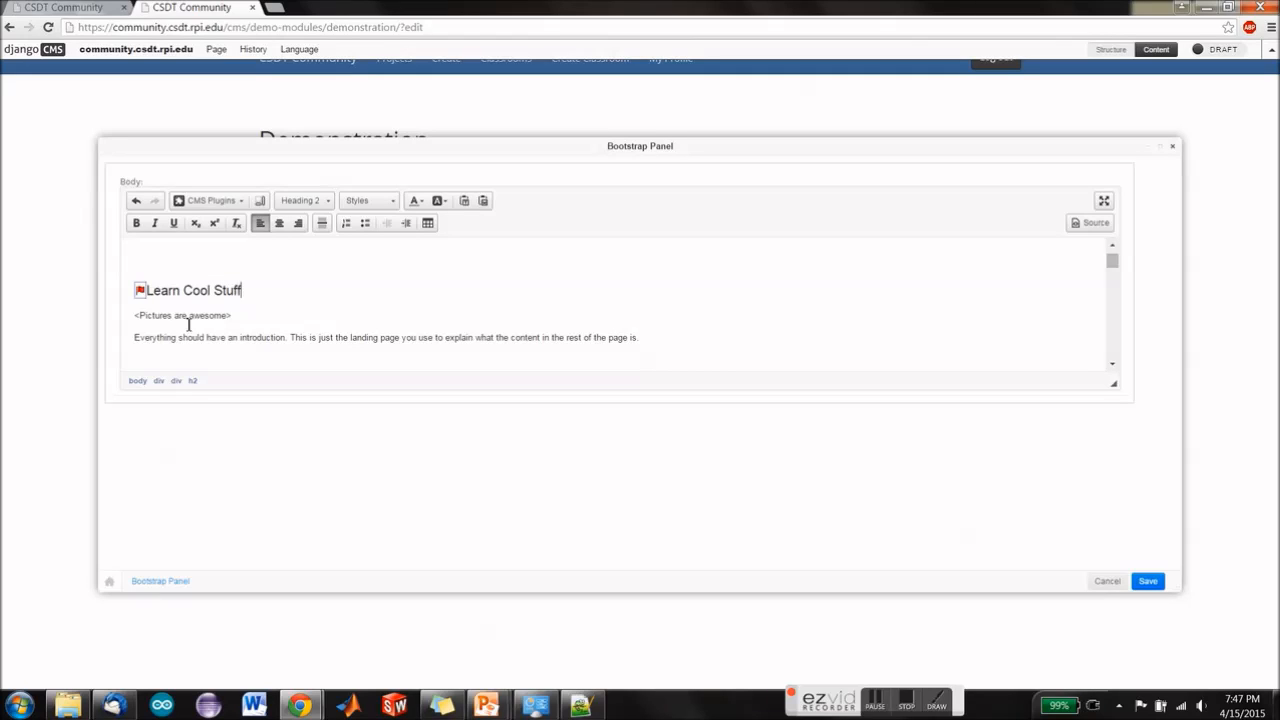
{"action": "left_click_drag", "start_coordinate": [644, 342], "coordinate": [98, 348]}
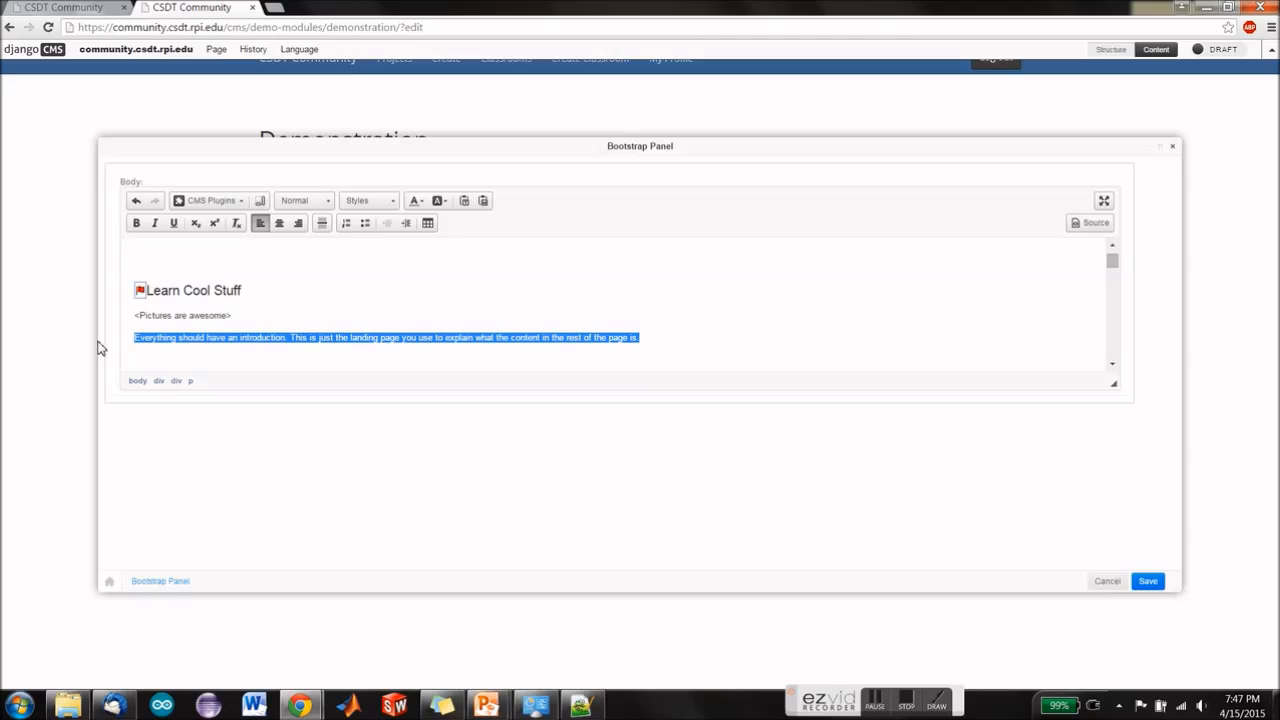
{"action": "type", "text": "A"}
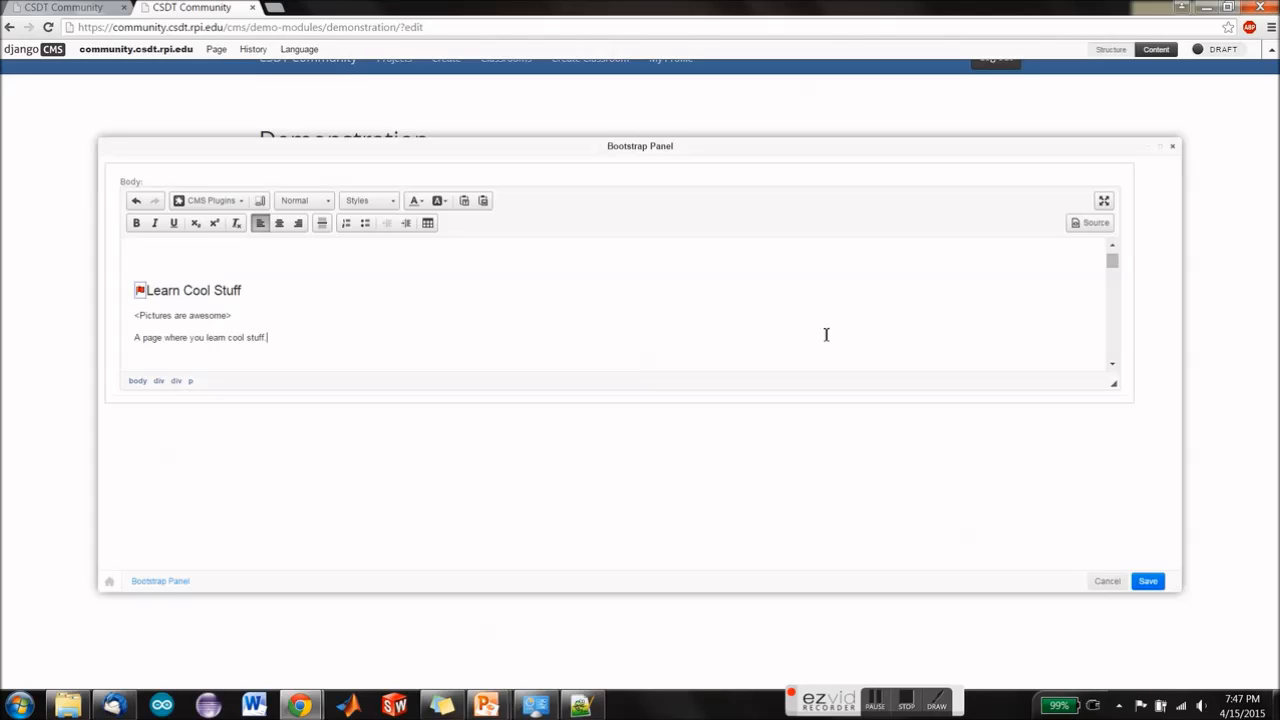
Step: Replace the "<Pictures are awesome>" placeholder under Learn Cool Stuff with a Picture plugin using the desktop image Capture.JPG
{"action": "left_click_drag", "start_coordinate": [234, 317], "coordinate": [122, 319]}
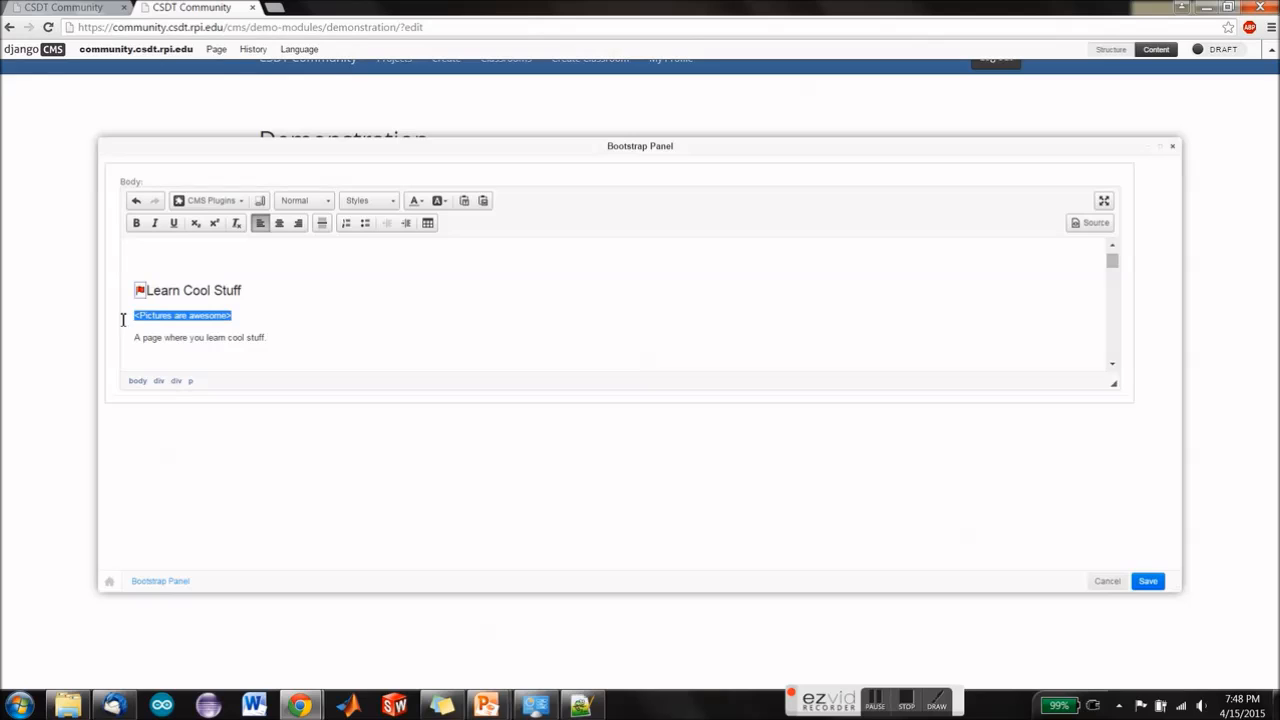
{"action": "key", "text": "BackSpace"}
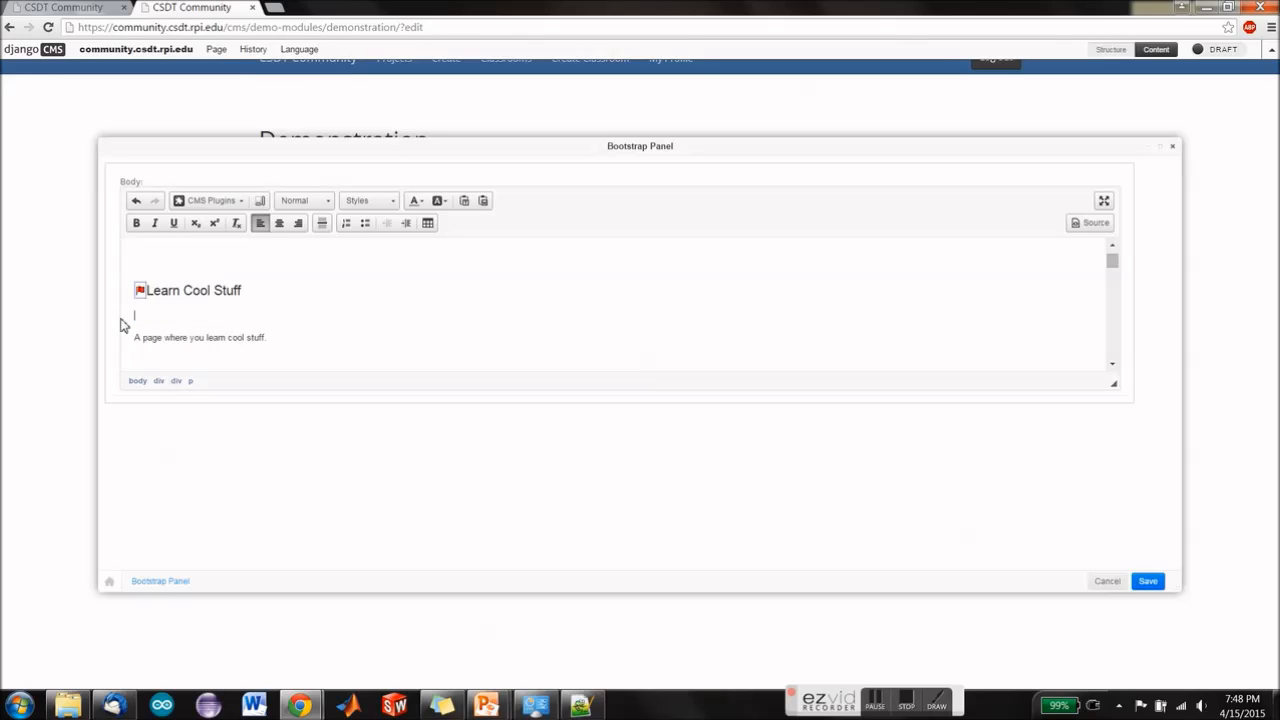
{"action": "left_click", "coordinate": [232, 202]}
{"action": "scroll", "coordinate": [195, 260], "scroll_direction": "down", "scroll_amount": 1}
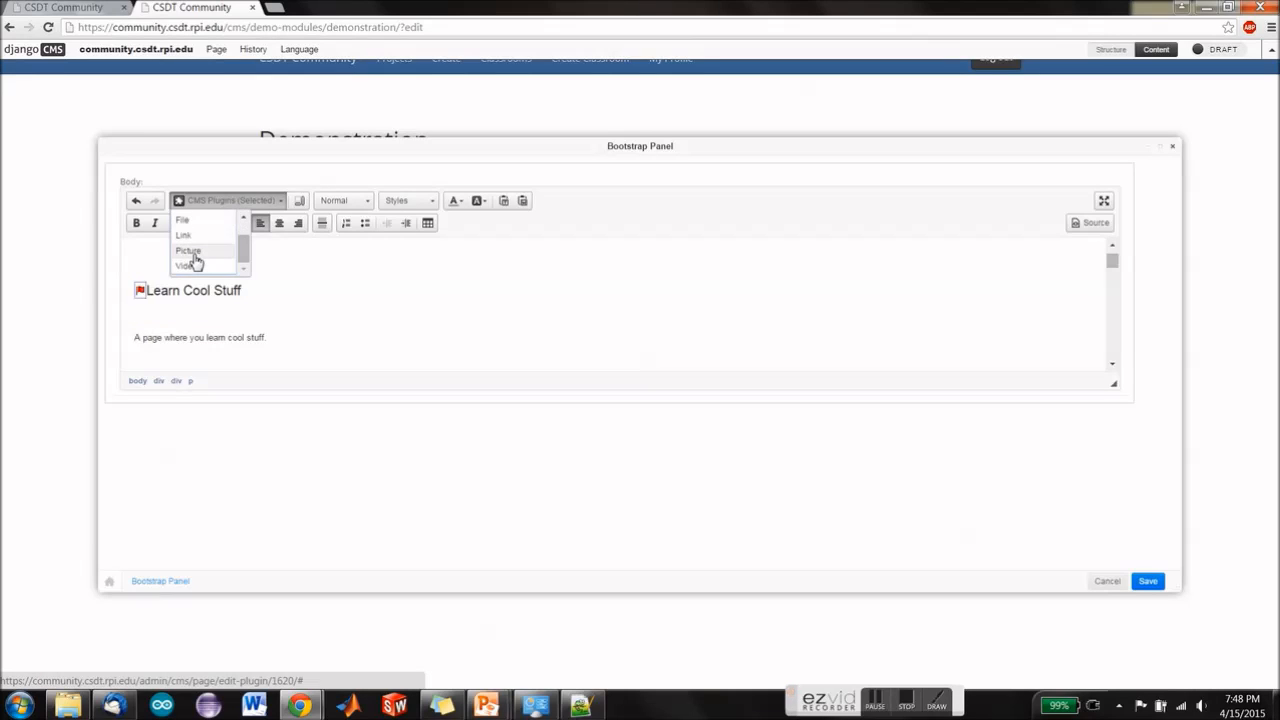
{"action": "left_click", "coordinate": [190, 251]}
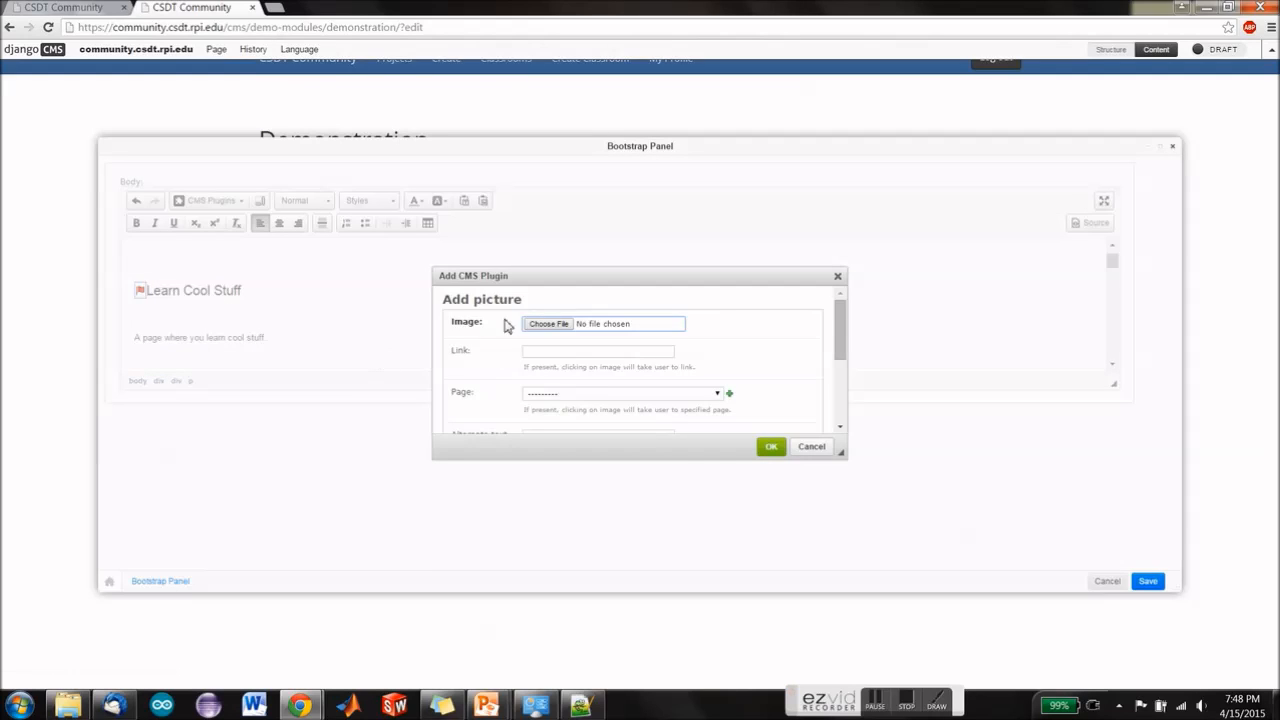
{"action": "left_click", "coordinate": [558, 324]}
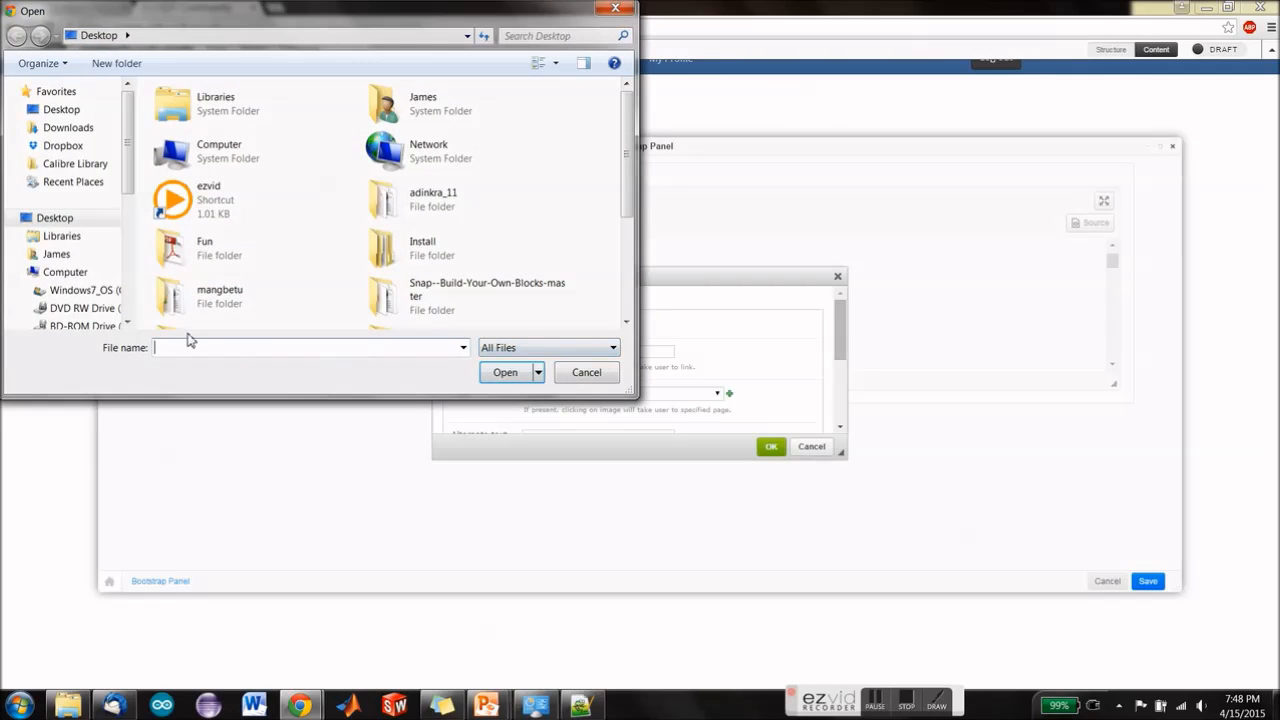
{"action": "left_click", "coordinate": [273, 299]}
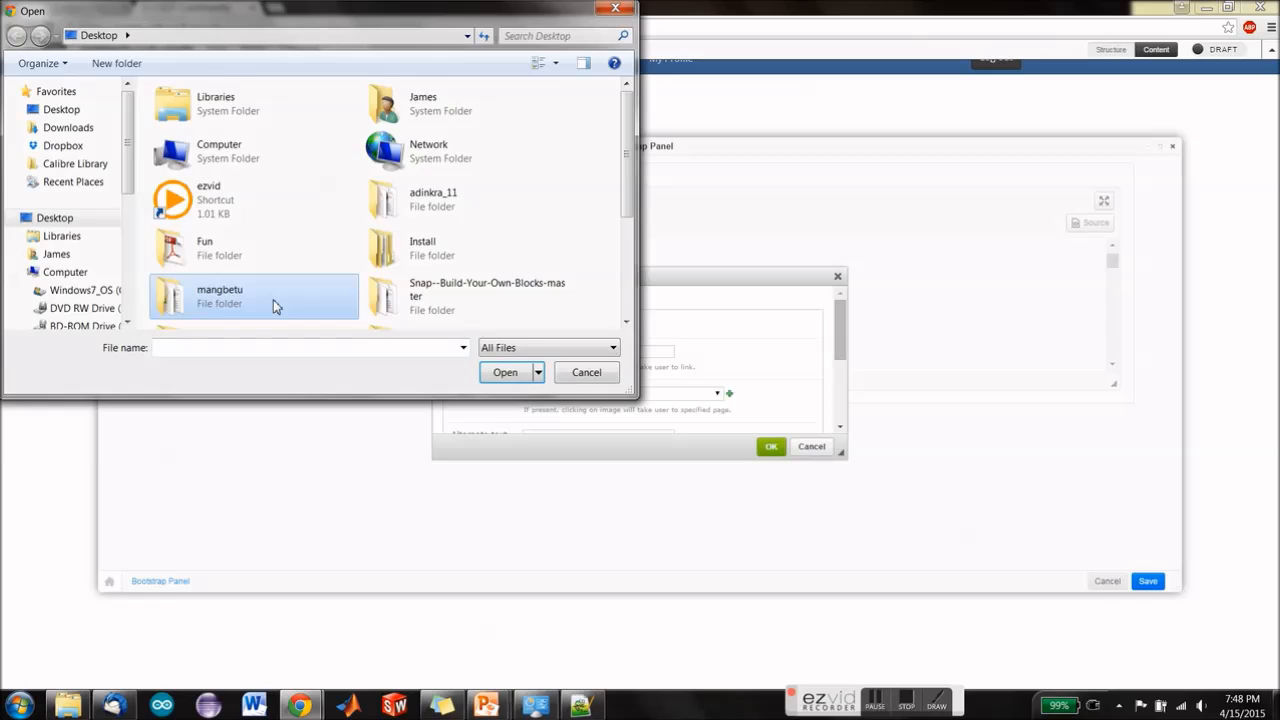
{"action": "scroll", "coordinate": [273, 299], "scroll_direction": "down", "scroll_amount": 2}
{"action": "left_click", "coordinate": [242, 215]}
{"action": "double_click", "coordinate": [242, 215]}
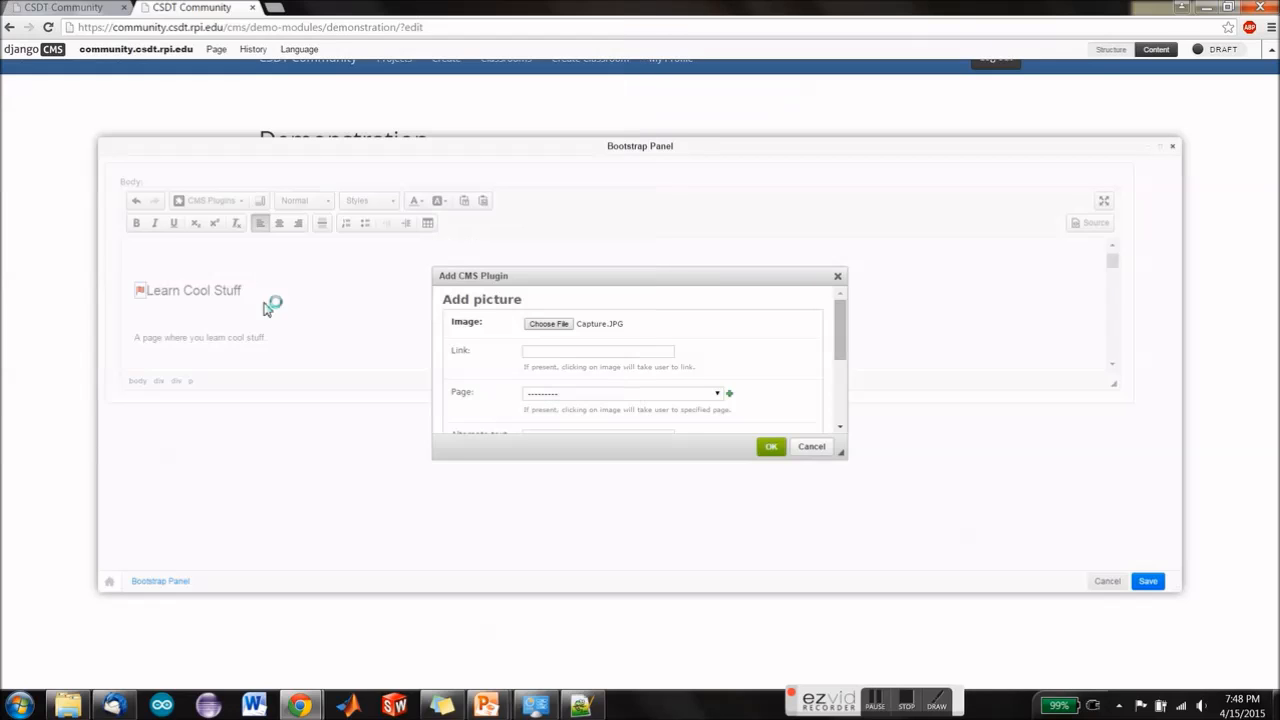
{"action": "left_click", "coordinate": [771, 447]}
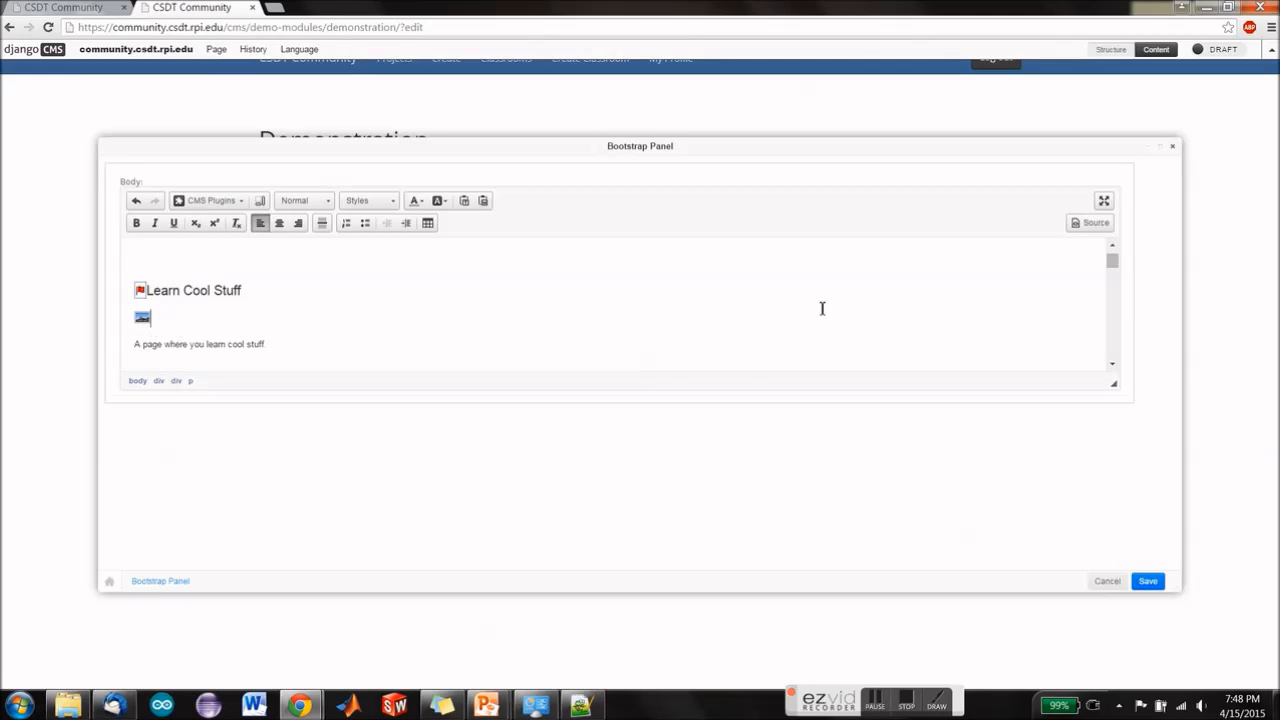
Step: Rename the Learn Cool Stuff heading's anchor to "_Learn_Cool_Stuff" in the HTML source and save the panel
{"action": "left_click", "coordinate": [1090, 222]}
{"action": "scroll", "coordinate": [175, 291], "scroll_direction": "down", "scroll_amount": 2}
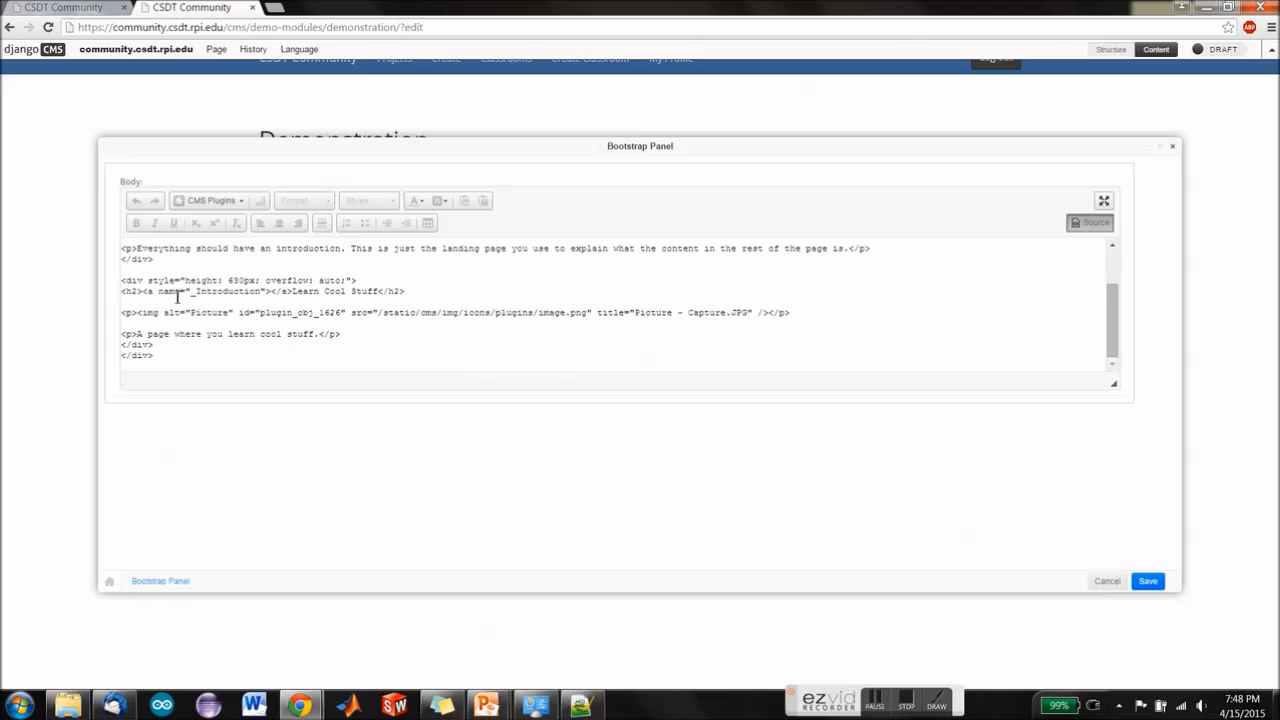
{"action": "left_click_drag", "start_coordinate": [196, 291], "coordinate": [264, 291]}
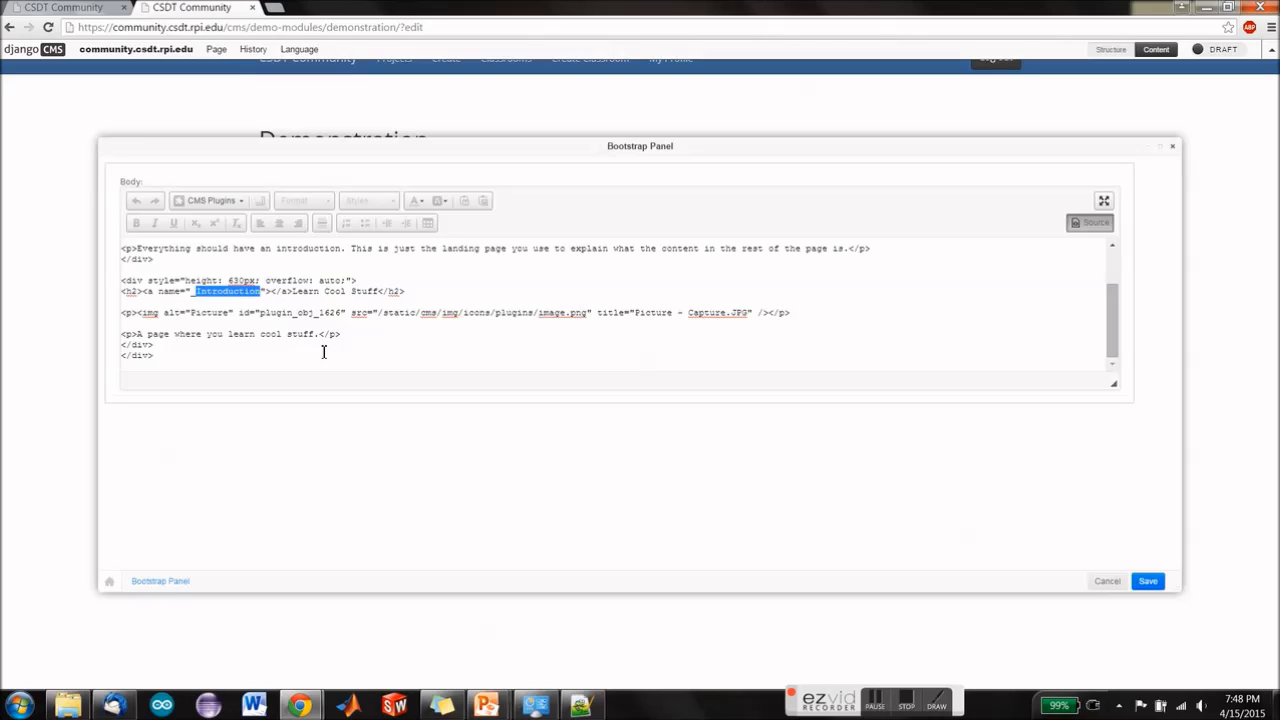
{"action": "type", "text": "Learn_Cool"}
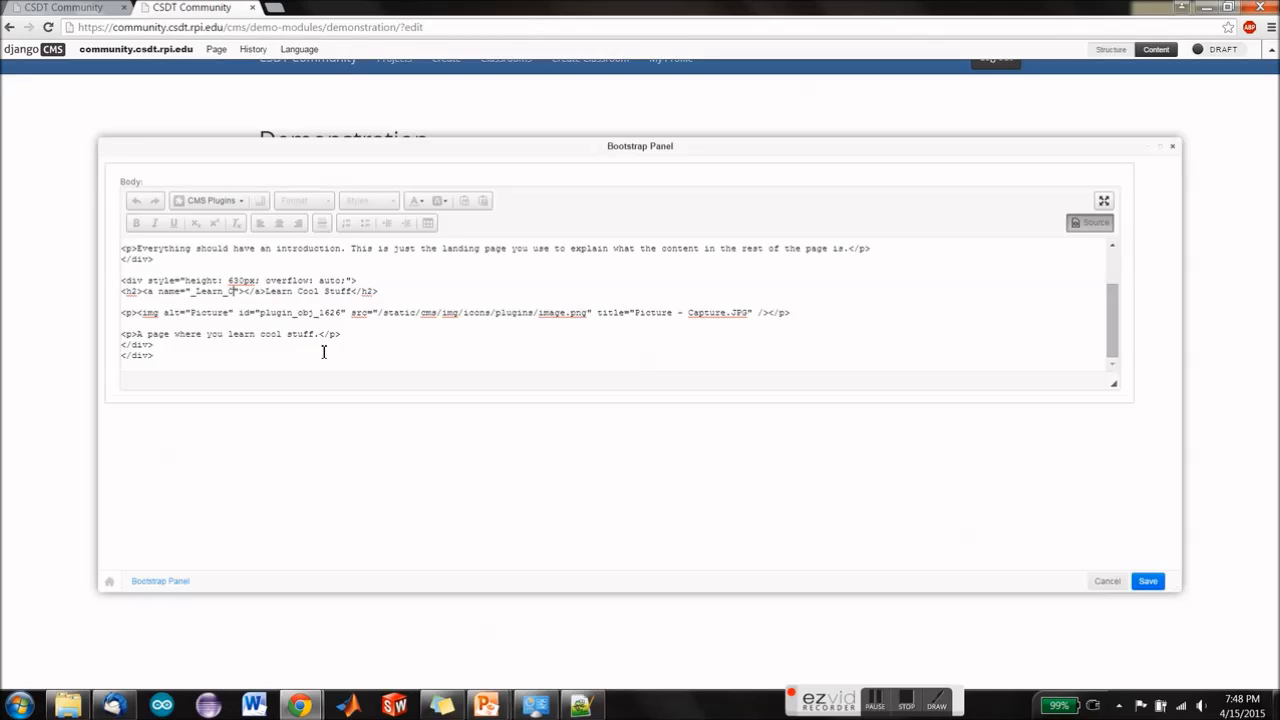
{"action": "type", "text": "_Stuff"}
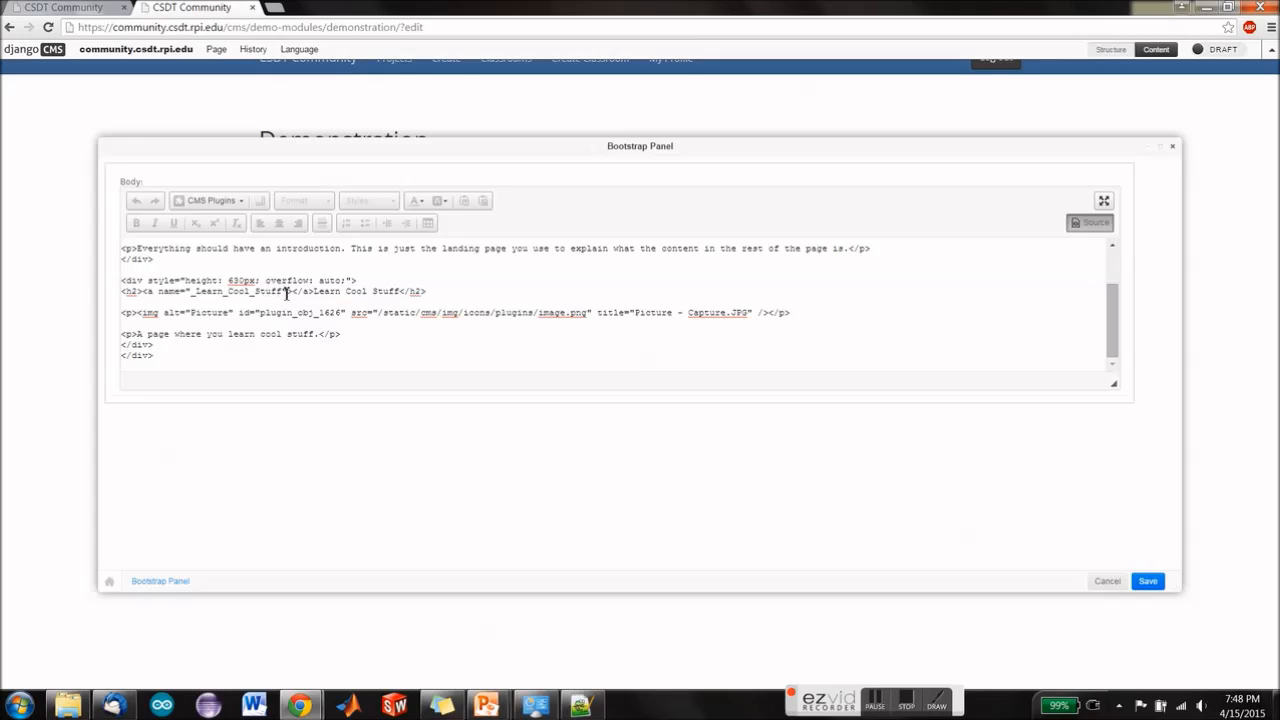
{"action": "left_click", "coordinate": [1148, 584]}
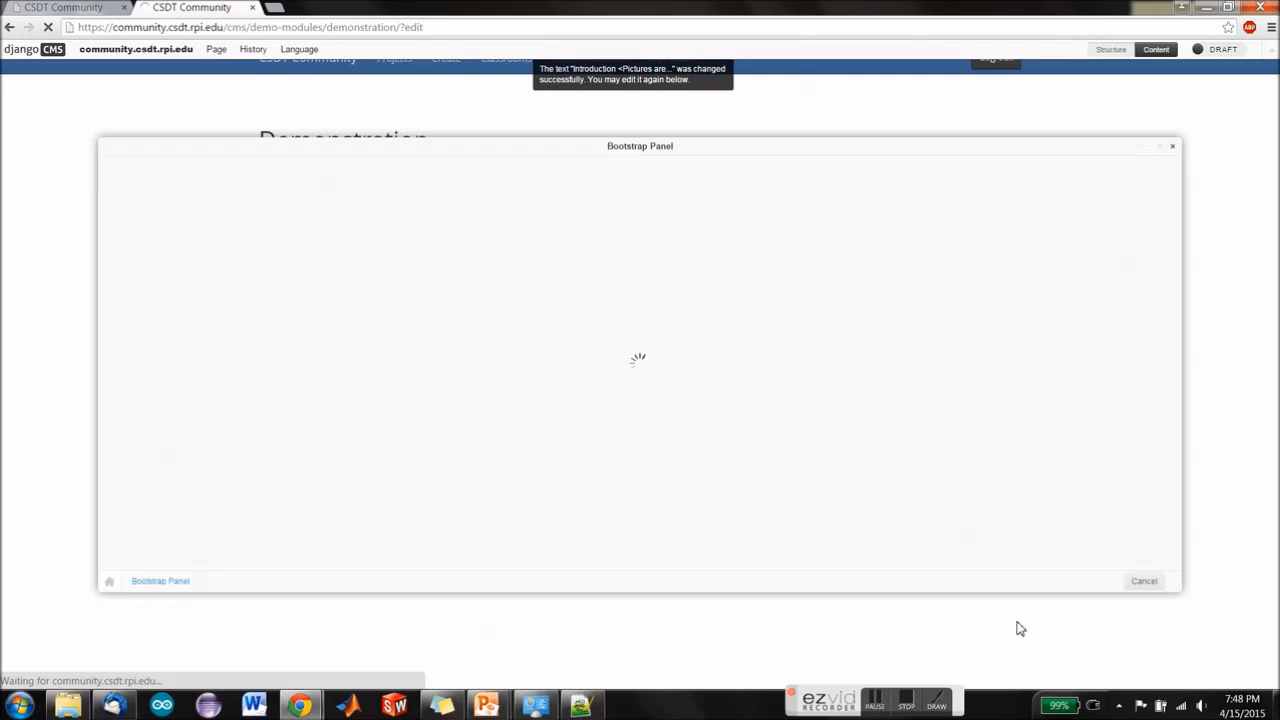
Step: Publish the revised Demonstration page and check where its "Learn Cool Stuff" menu link lands
{"action": "scroll", "coordinate": [743, 465], "scroll_direction": "down", "scroll_amount": 3}
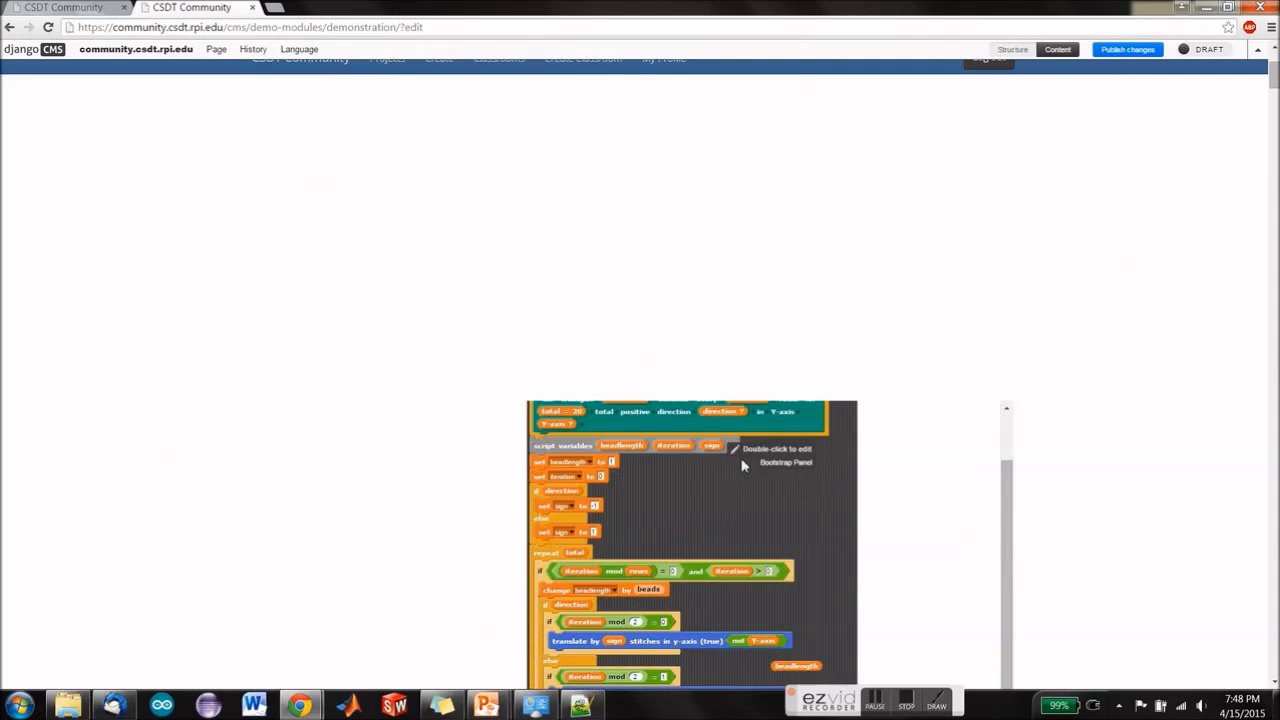
{"action": "scroll", "coordinate": [743, 465], "scroll_direction": "up", "scroll_amount": 3}
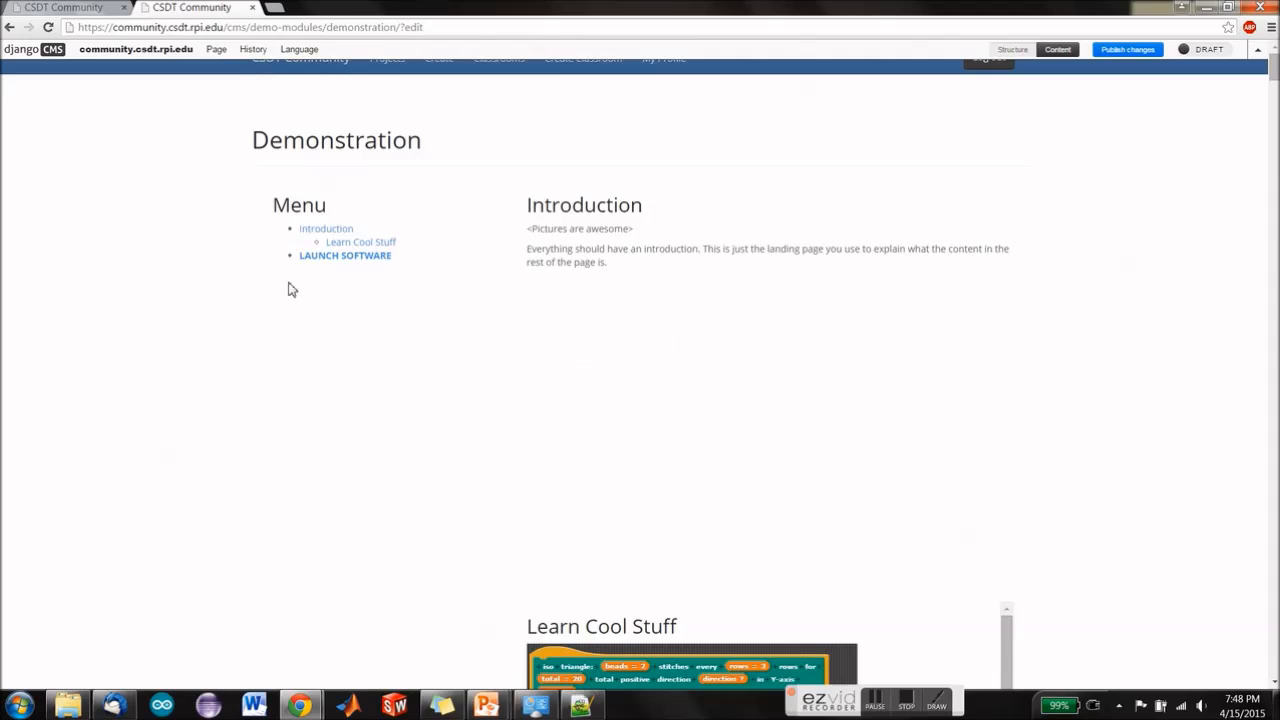
{"action": "left_click", "coordinate": [1128, 49]}
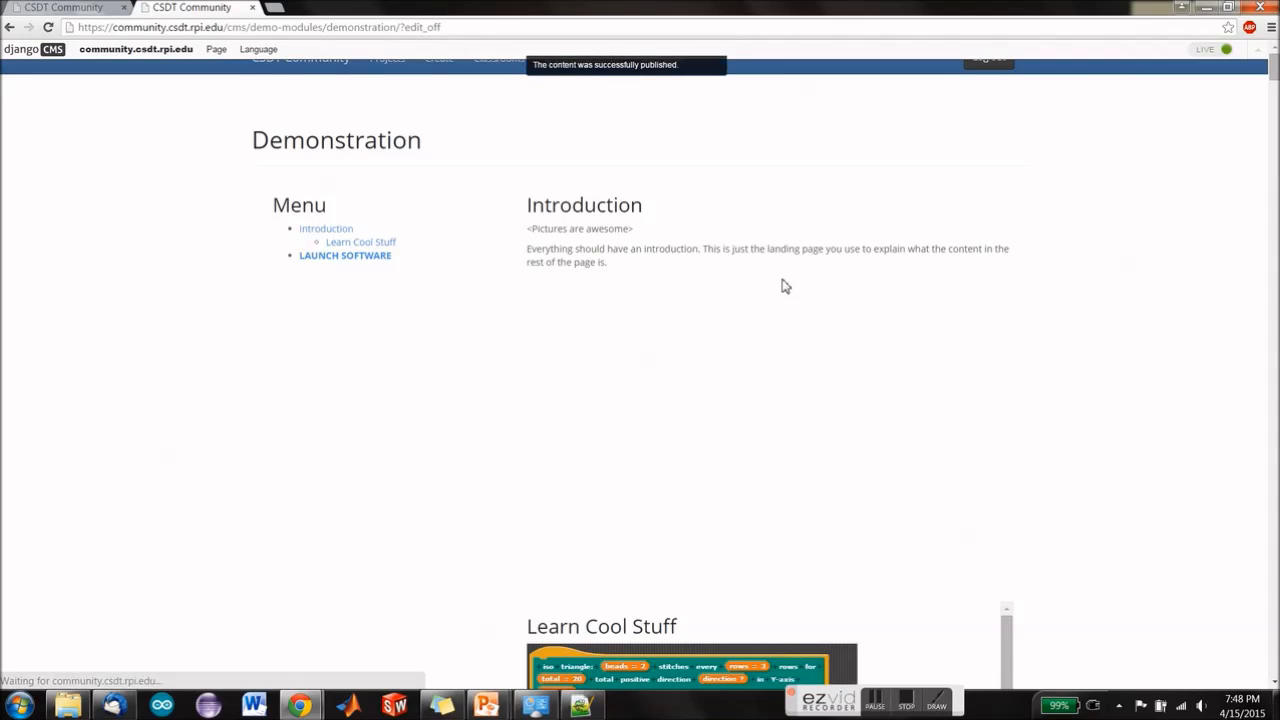
{"action": "left_click", "coordinate": [389, 246]}
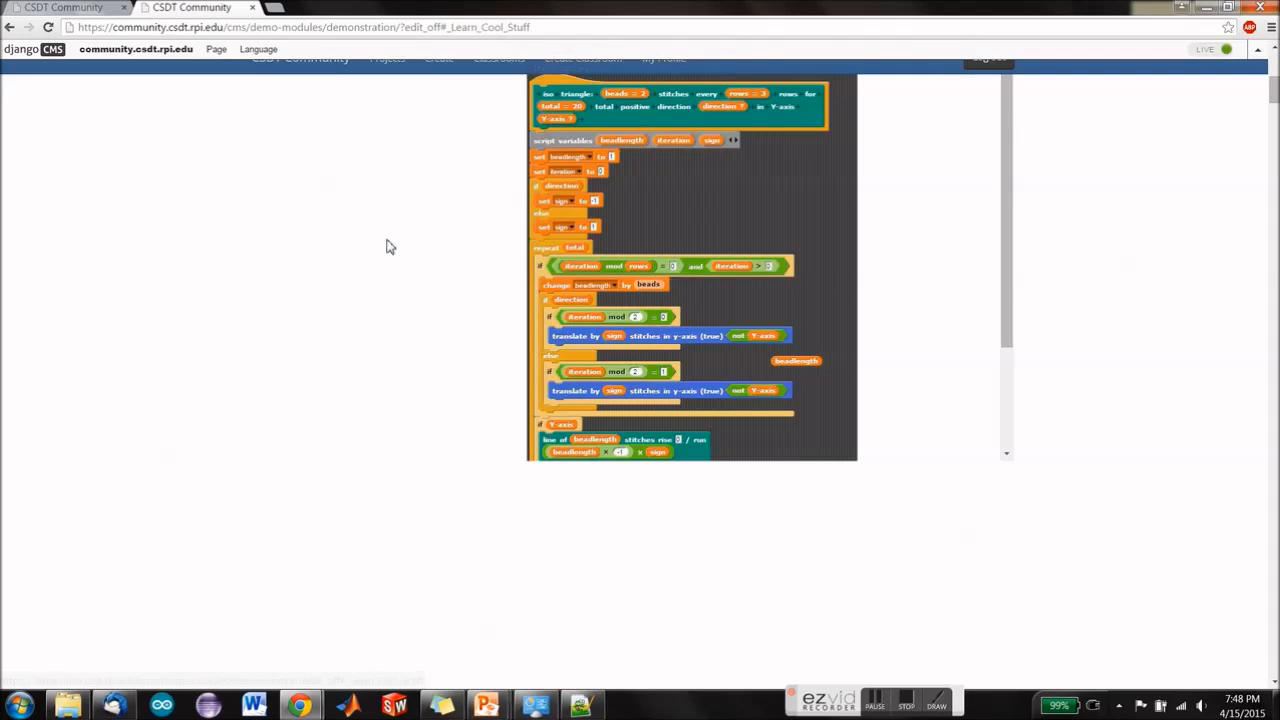
{"action": "scroll", "coordinate": [400, 331], "scroll_direction": "up", "scroll_amount": 1}
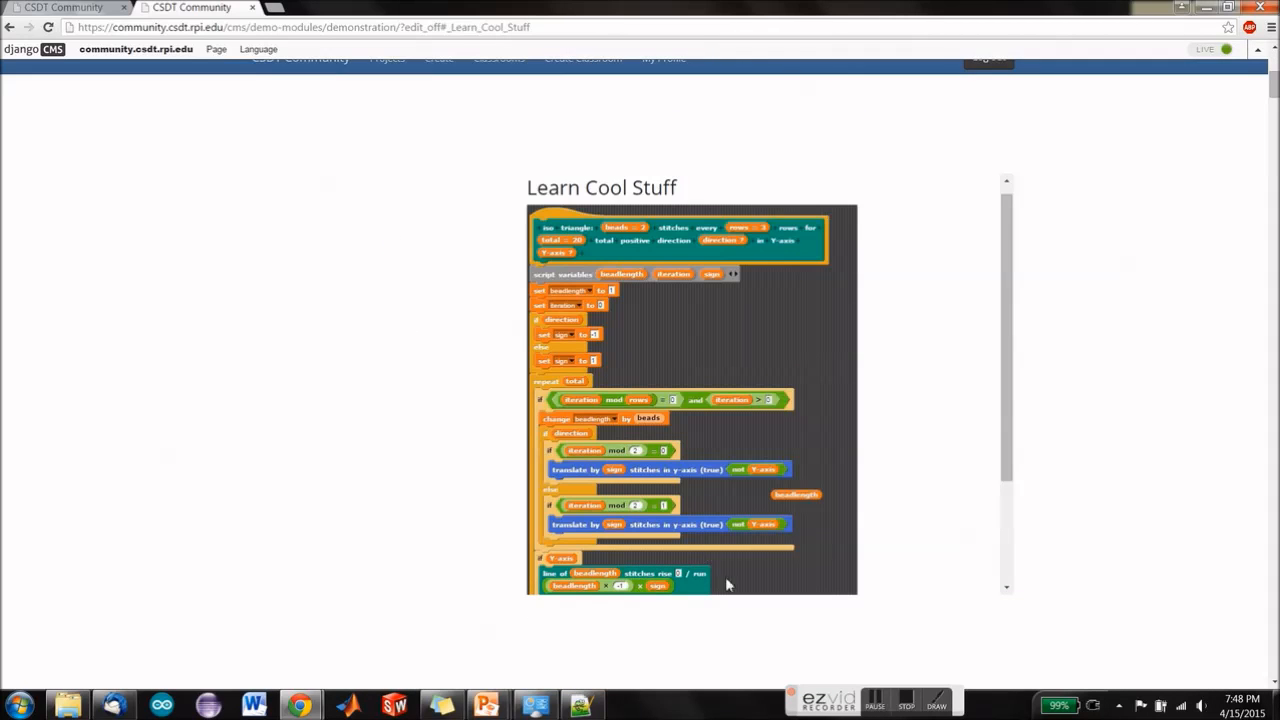
{"action": "scroll", "coordinate": [779, 419], "scroll_direction": "up", "scroll_amount": 1}
{"action": "scroll", "coordinate": [1075, 430], "scroll_direction": "up", "scroll_amount": 4}
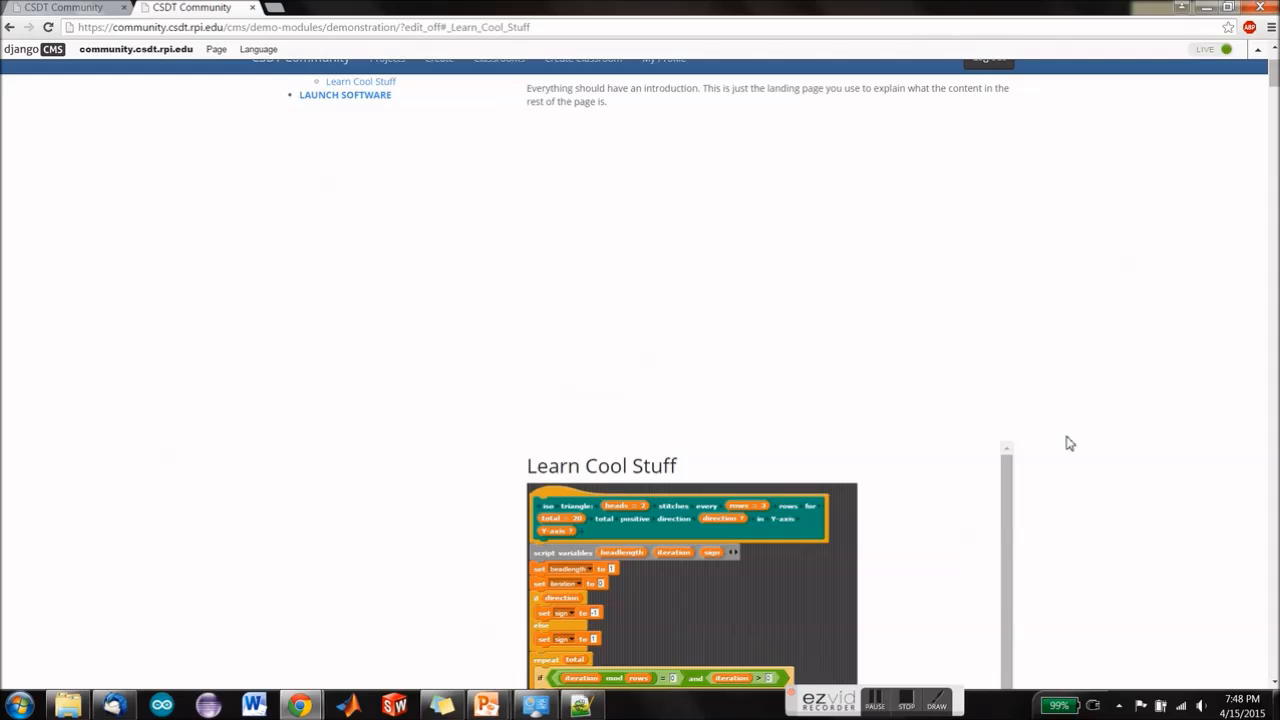
Step: Return the page to draft, set the content panel's outer div height to 600px in the source, and save
{"action": "left_click", "coordinate": [1226, 49]}
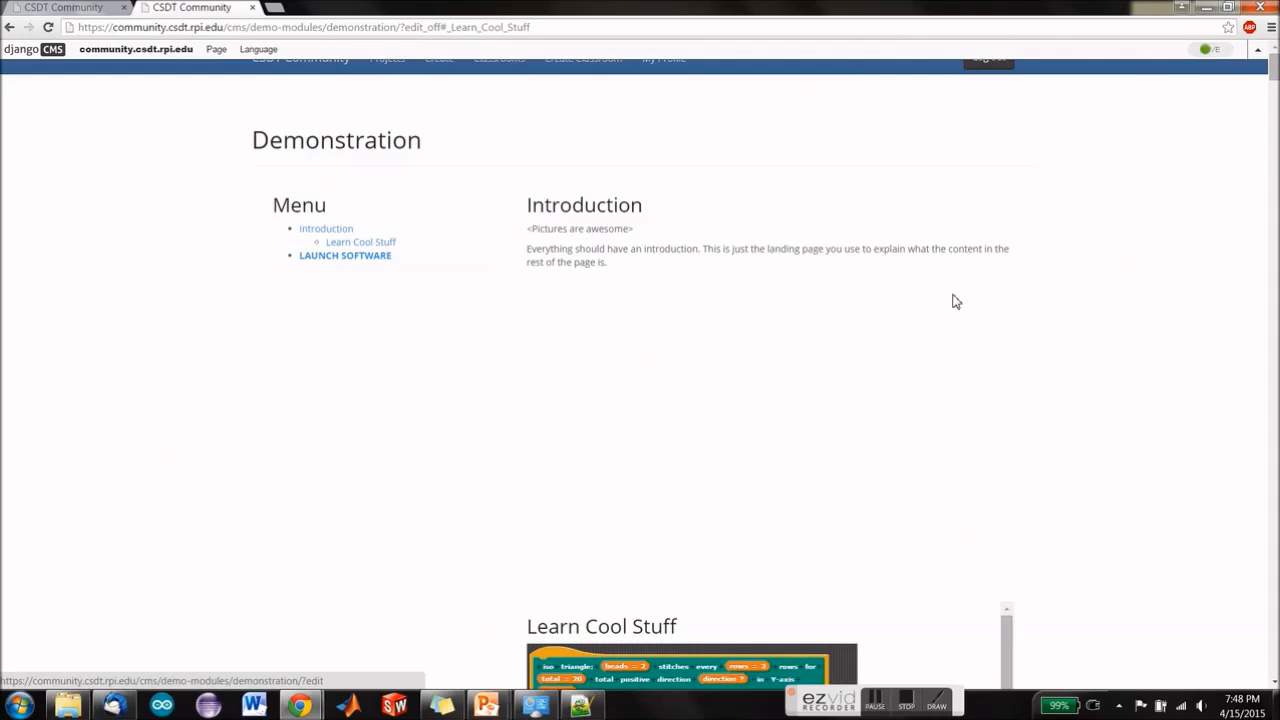
{"action": "double_click", "coordinate": [555, 249]}
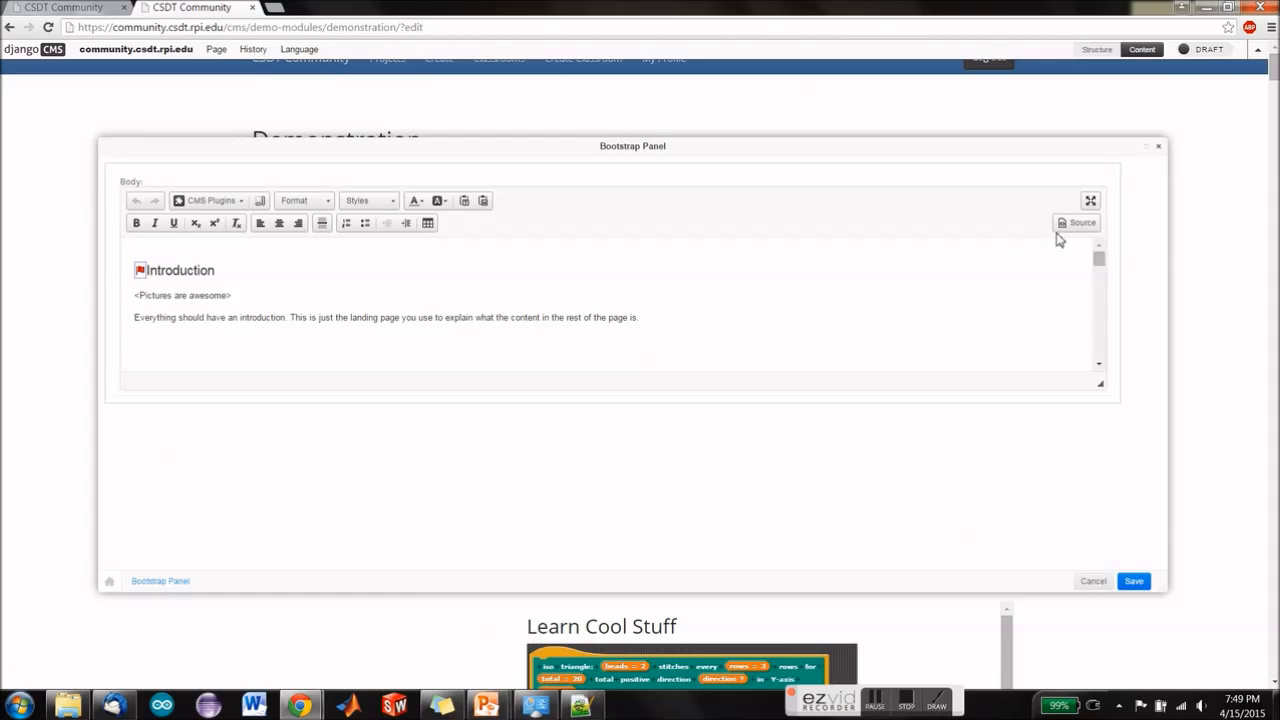
{"action": "left_click", "coordinate": [1068, 222]}
{"action": "left_click", "coordinate": [240, 243]}
{"action": "key", "text": "BackSpace"}
{"action": "key", "text": "BackSpace"}
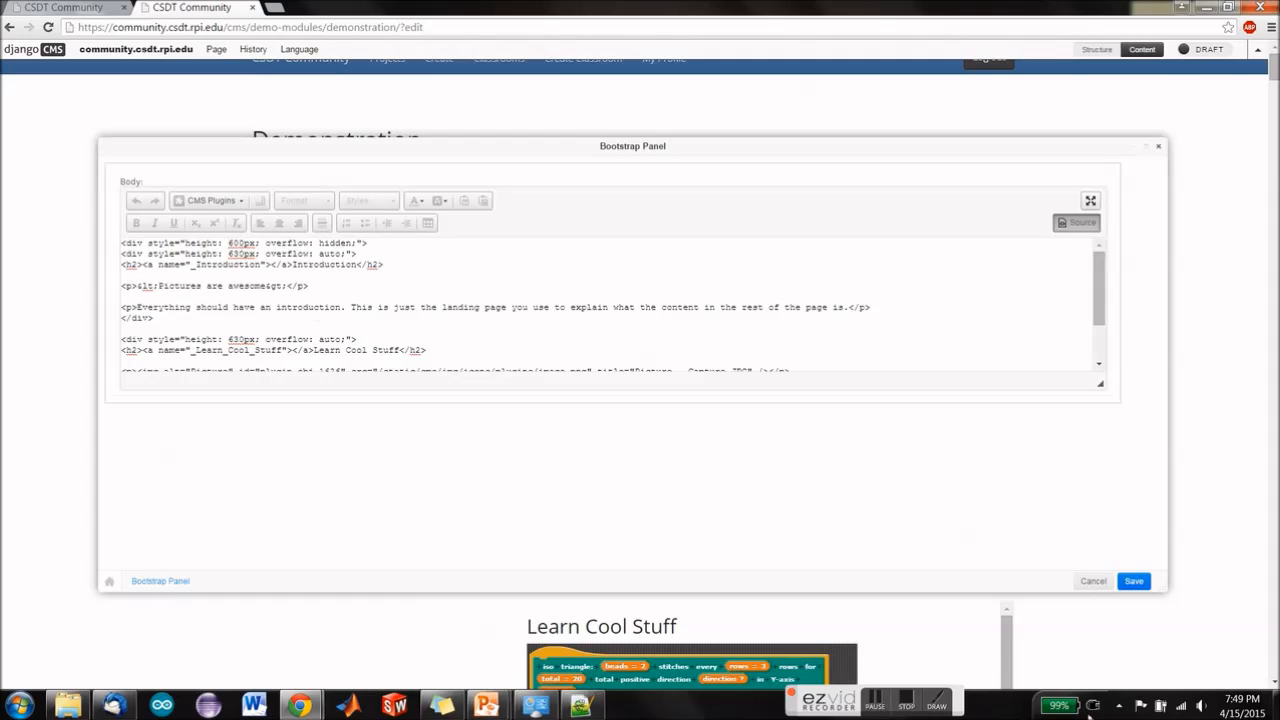
{"action": "left_click", "coordinate": [1134, 581]}
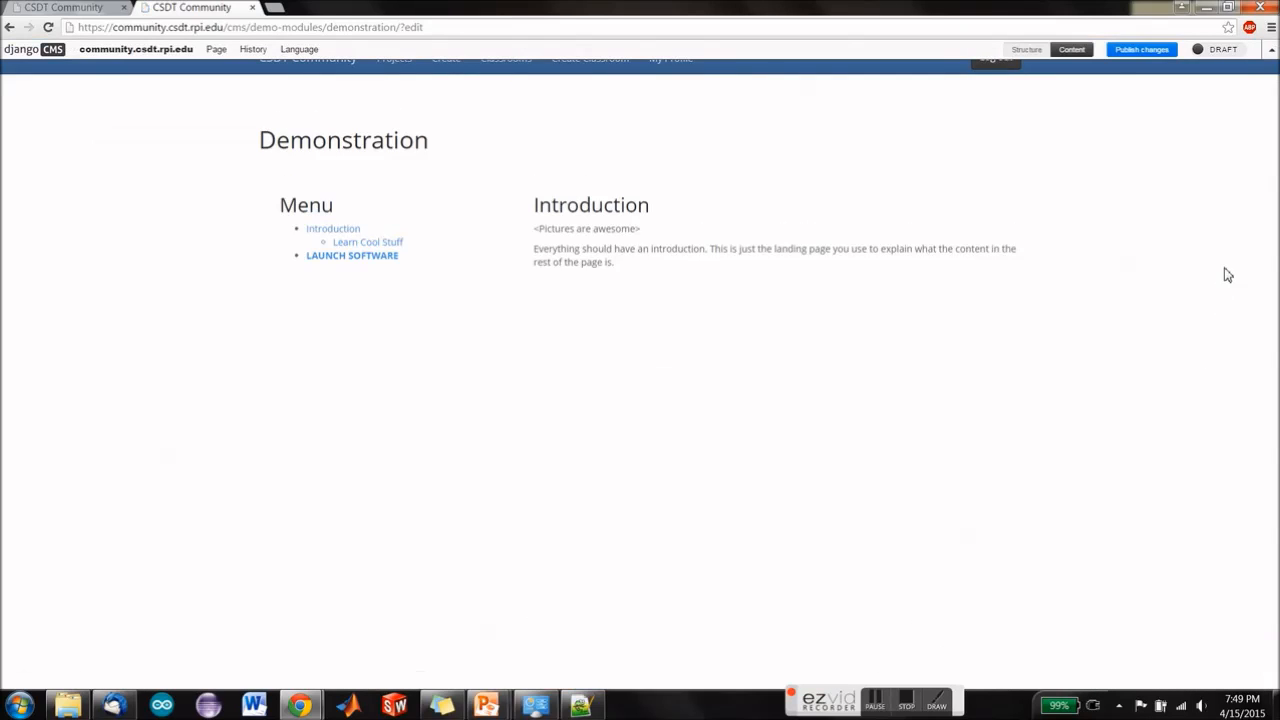
Step: Publish the changes and test switching between the Introduction and Learn Cool Stuff sections with the menu links
{"action": "left_click", "coordinate": [1118, 50]}
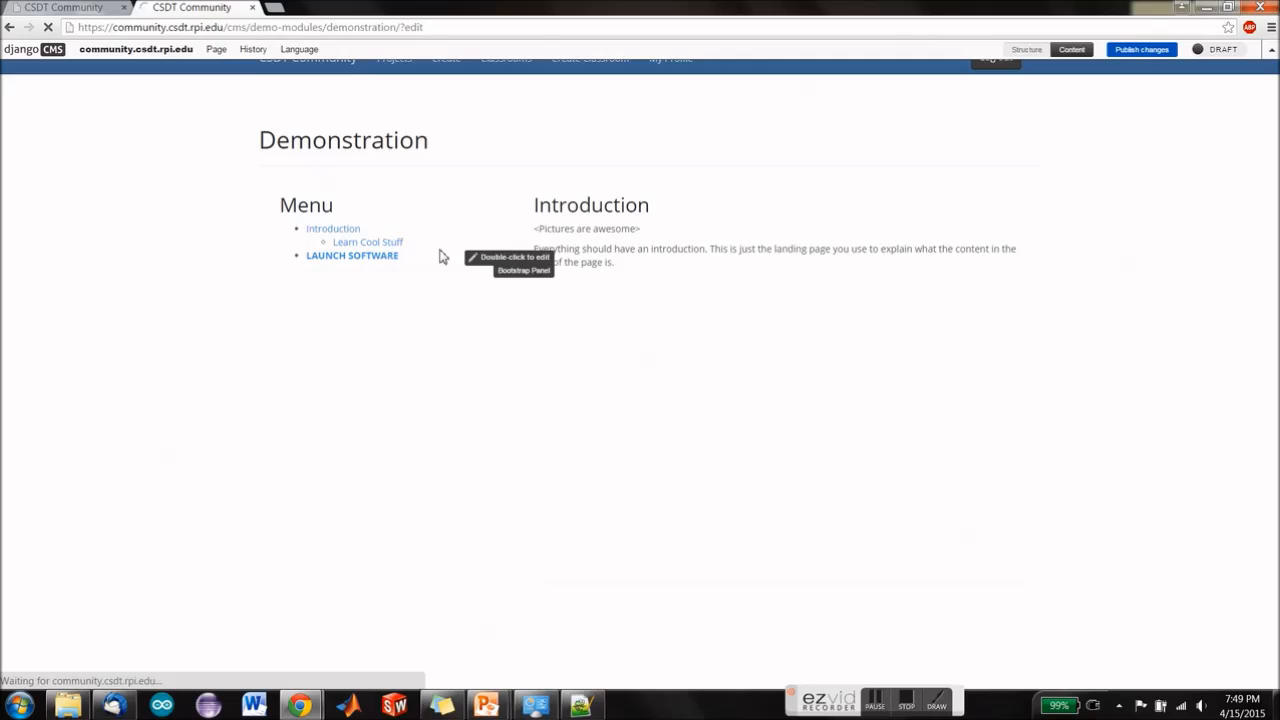
{"action": "left_click", "coordinate": [389, 245]}
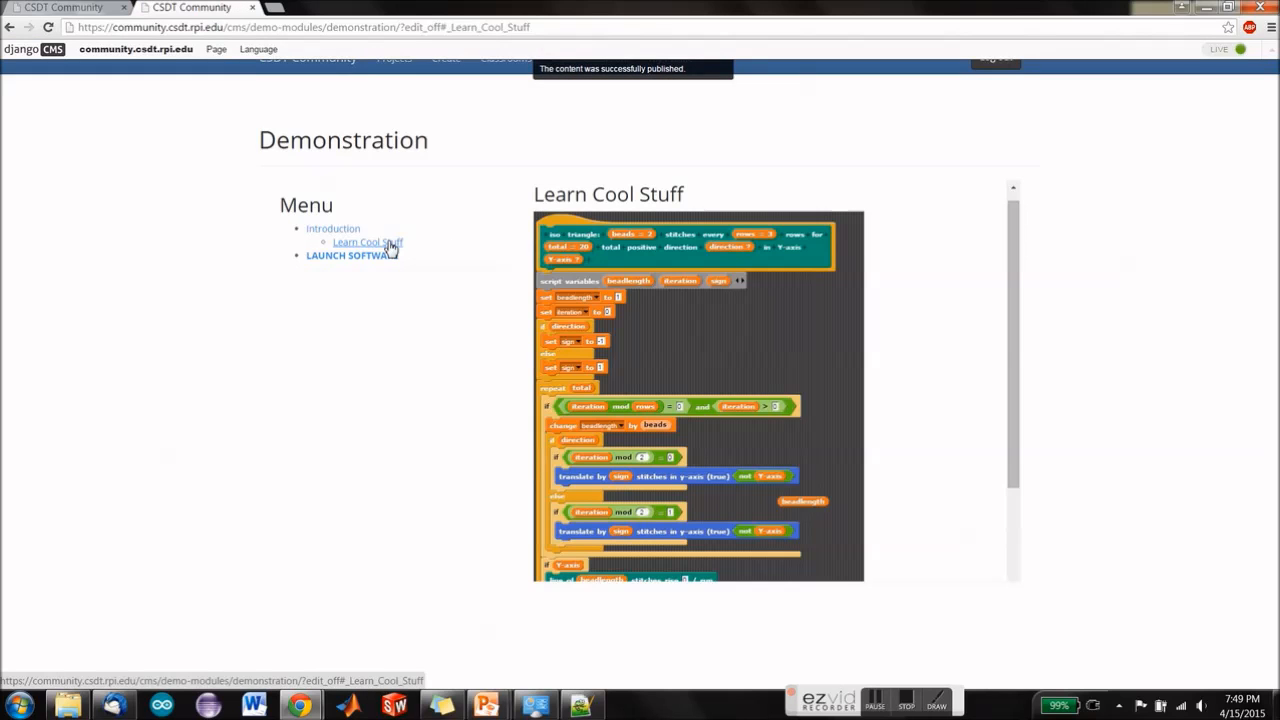
{"action": "left_click", "coordinate": [342, 230]}
{"action": "left_click", "coordinate": [358, 245]}
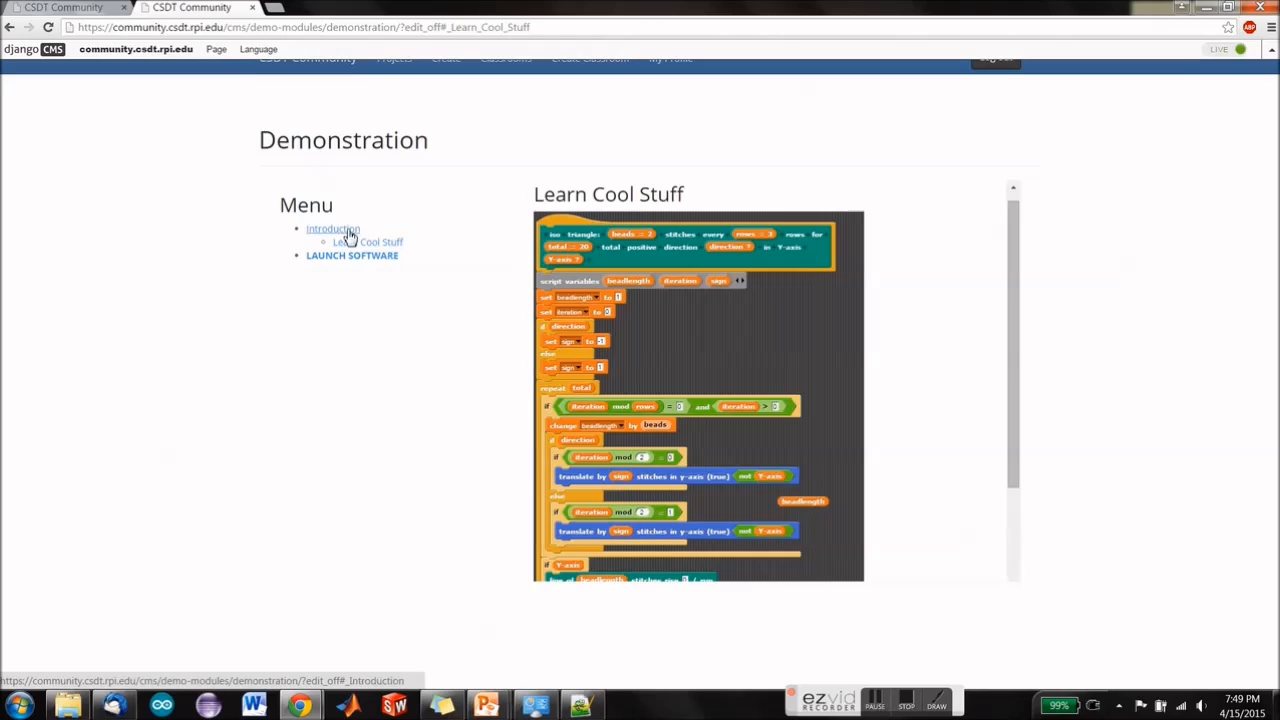
{"action": "left_click", "coordinate": [337, 229]}
{"action": "left_click", "coordinate": [355, 244]}
{"action": "left_click", "coordinate": [344, 231]}
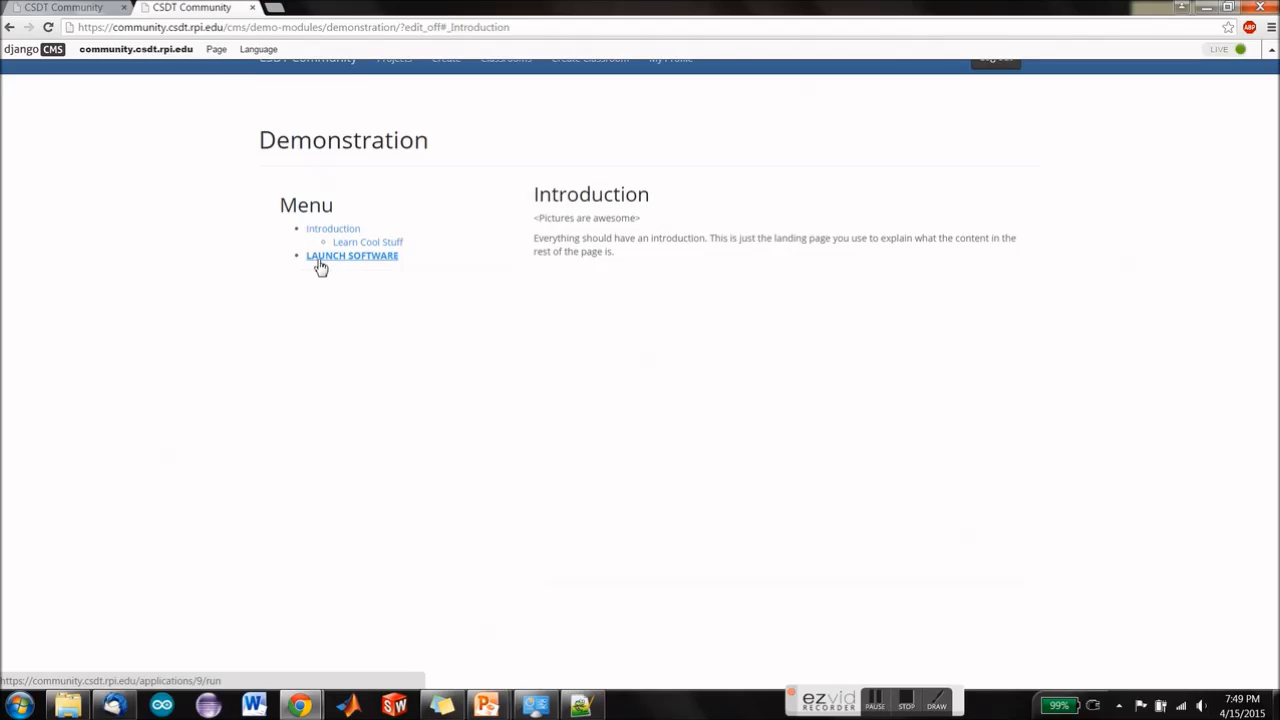
Step: Return the page to draft and replace the menu panel's LAUNCH SOFTWARE link with bold, unlinked text "LAUNCH SOFTWARE"
{"action": "left_click", "coordinate": [1230, 49]}
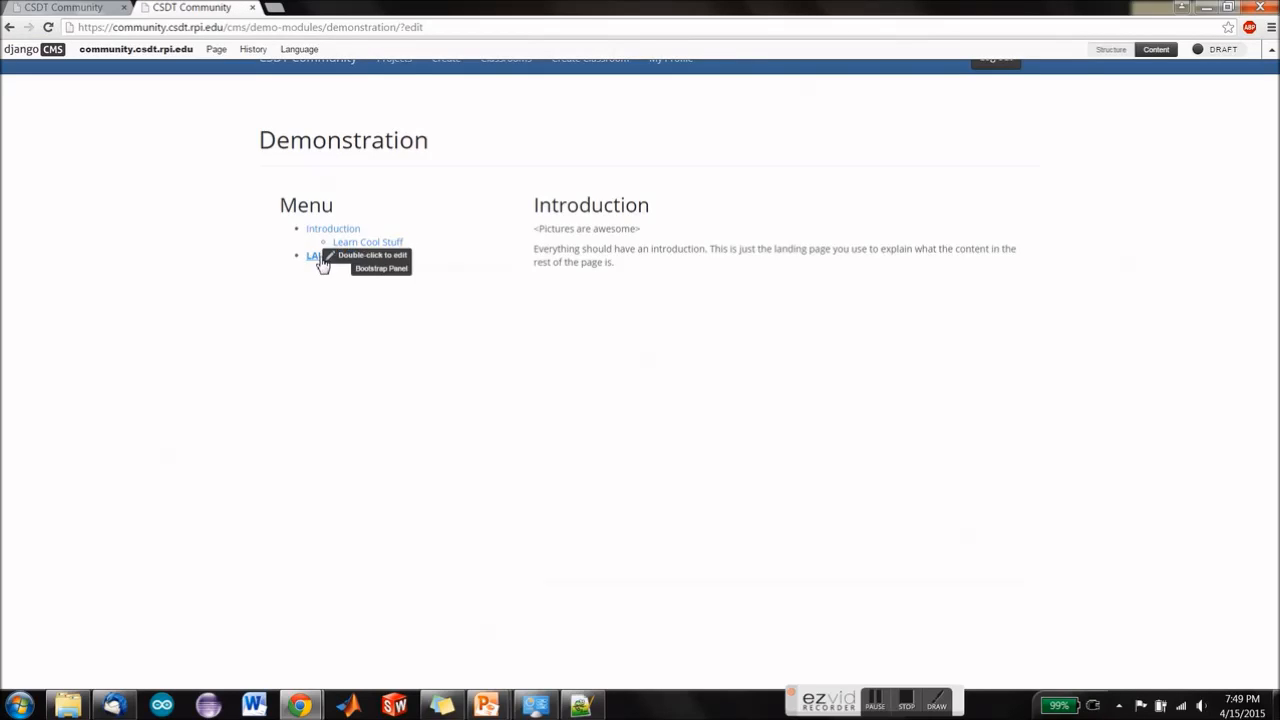
{"action": "double_click", "coordinate": [436, 246]}
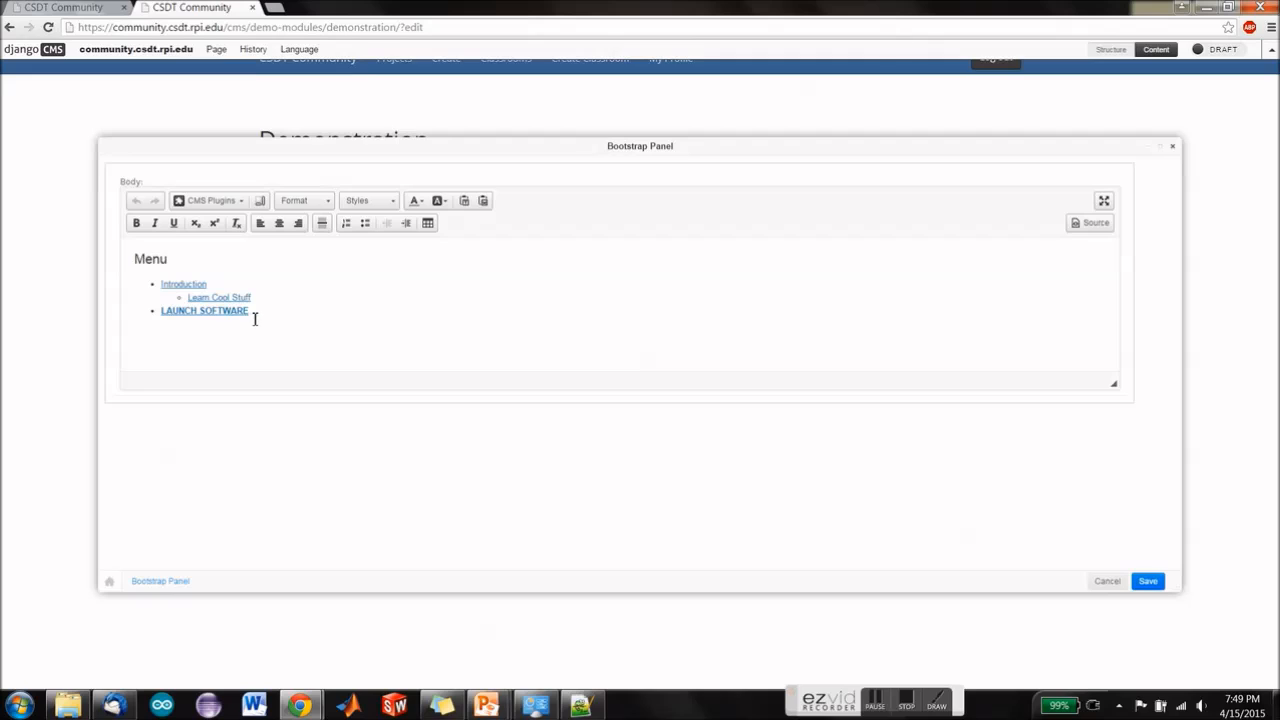
{"action": "left_click_drag", "start_coordinate": [251, 315], "coordinate": [160, 313]}
{"action": "key", "text": "BackSpace"}
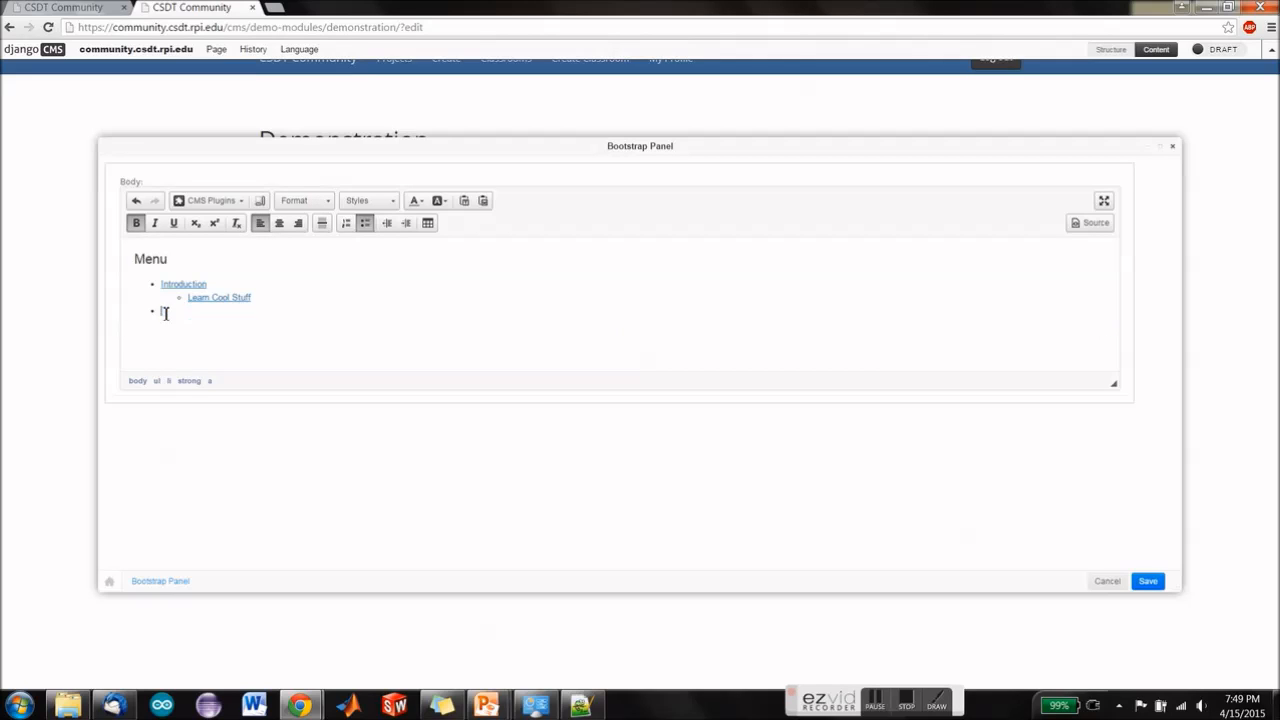
{"action": "key", "text": "ctrl+b"}
{"action": "type", "text": "LAUNCH SOFTWARE"}
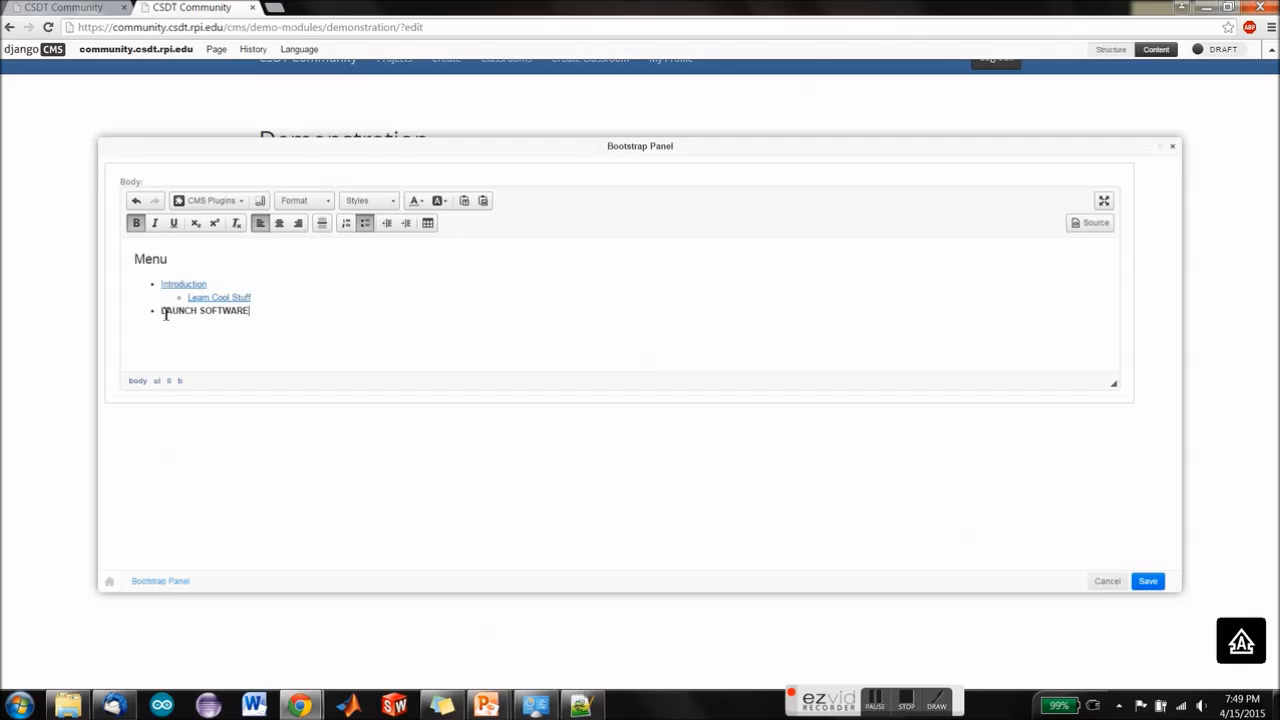
Step: Open community.csdt.rpi.edu in a new browser tab and launch the popular project "Frontier - The Game"
{"action": "left_click", "coordinate": [276, 8]}
{"action": "type", "text": "com"}
{"action": "key", "text": "Return"}
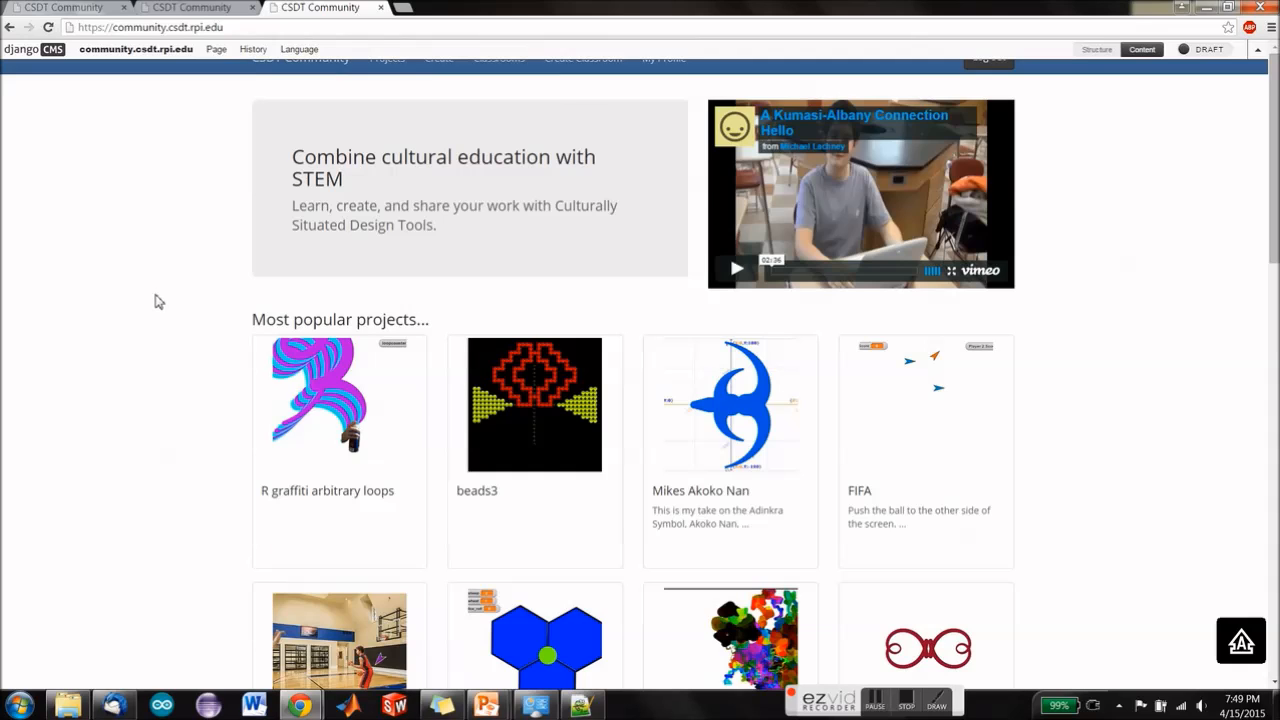
{"action": "scroll", "coordinate": [155, 301], "scroll_direction": "down", "scroll_amount": 2}
{"action": "scroll", "coordinate": [146, 370], "scroll_direction": "up", "scroll_amount": 1}
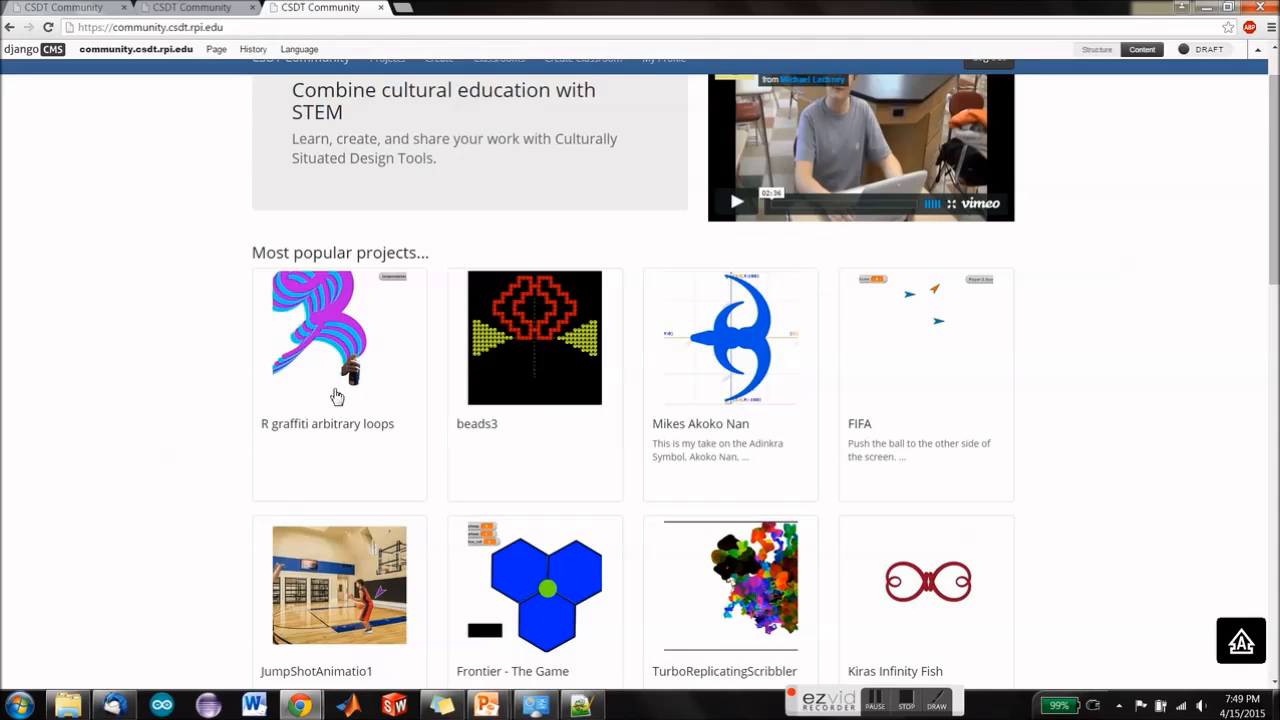
{"action": "left_click", "coordinate": [540, 587]}
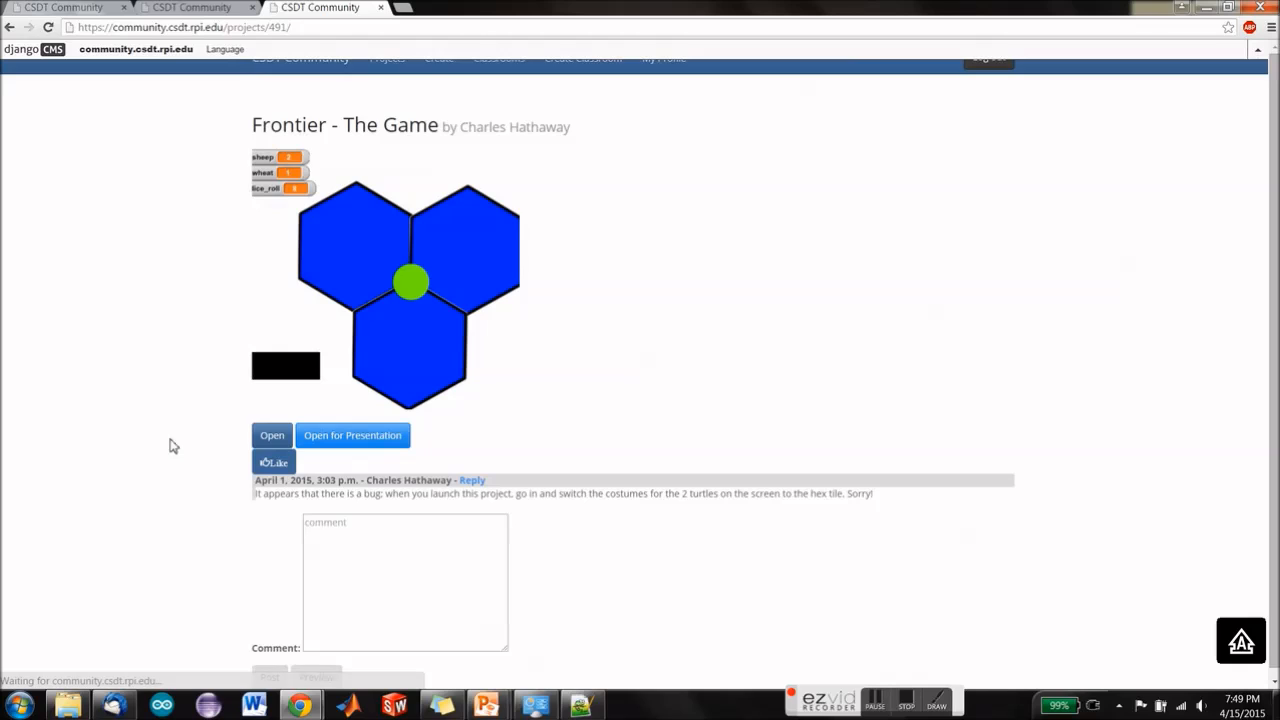
{"action": "left_click", "coordinate": [269, 438]}
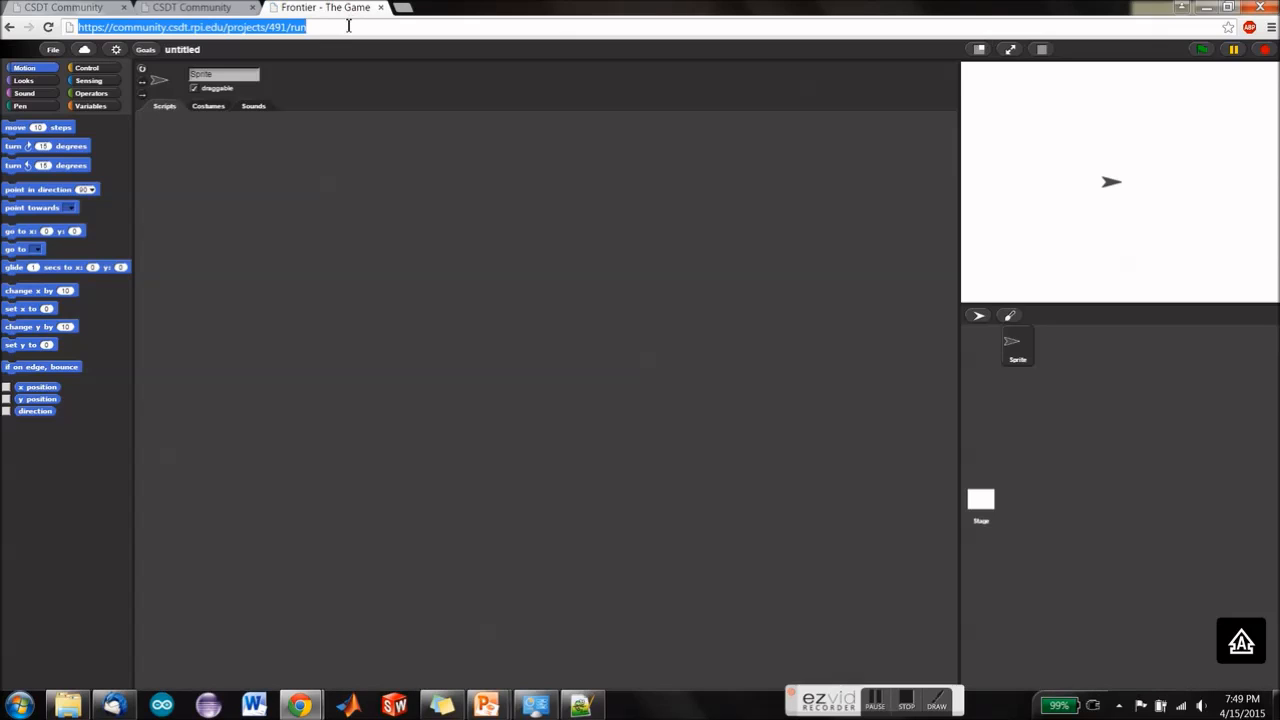
{"action": "left_click", "coordinate": [348, 26]}
{"action": "key", "text": "ctrl+c"}
{"action": "left_click", "coordinate": [196, 10]}
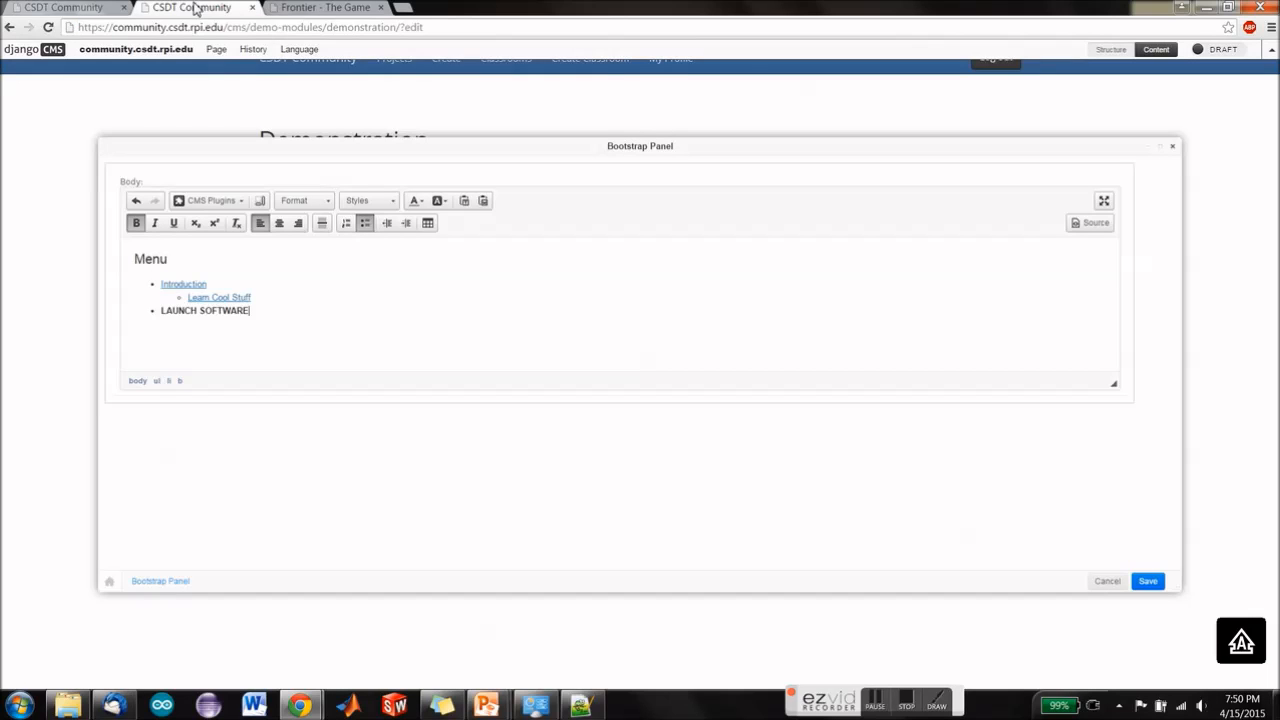
{"action": "triple_click", "coordinate": [162, 311]}
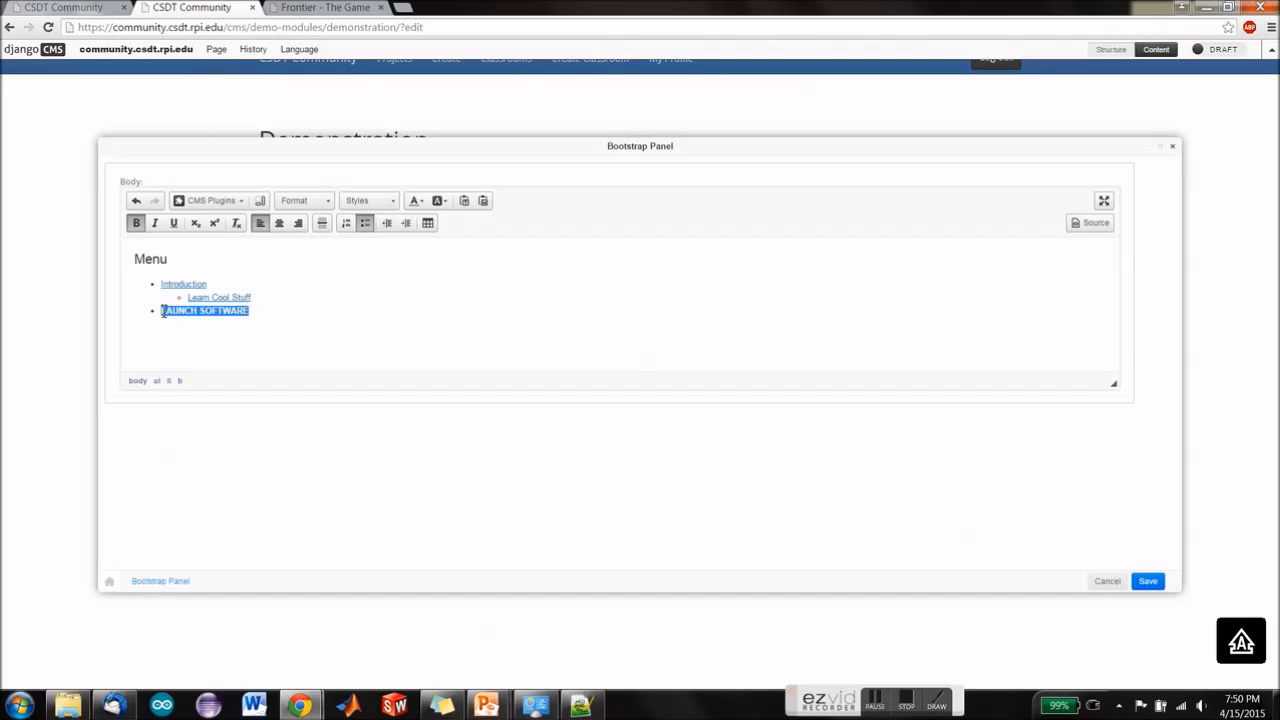
{"action": "left_click", "coordinate": [211, 201]}
{"action": "left_click", "coordinate": [208, 261]}
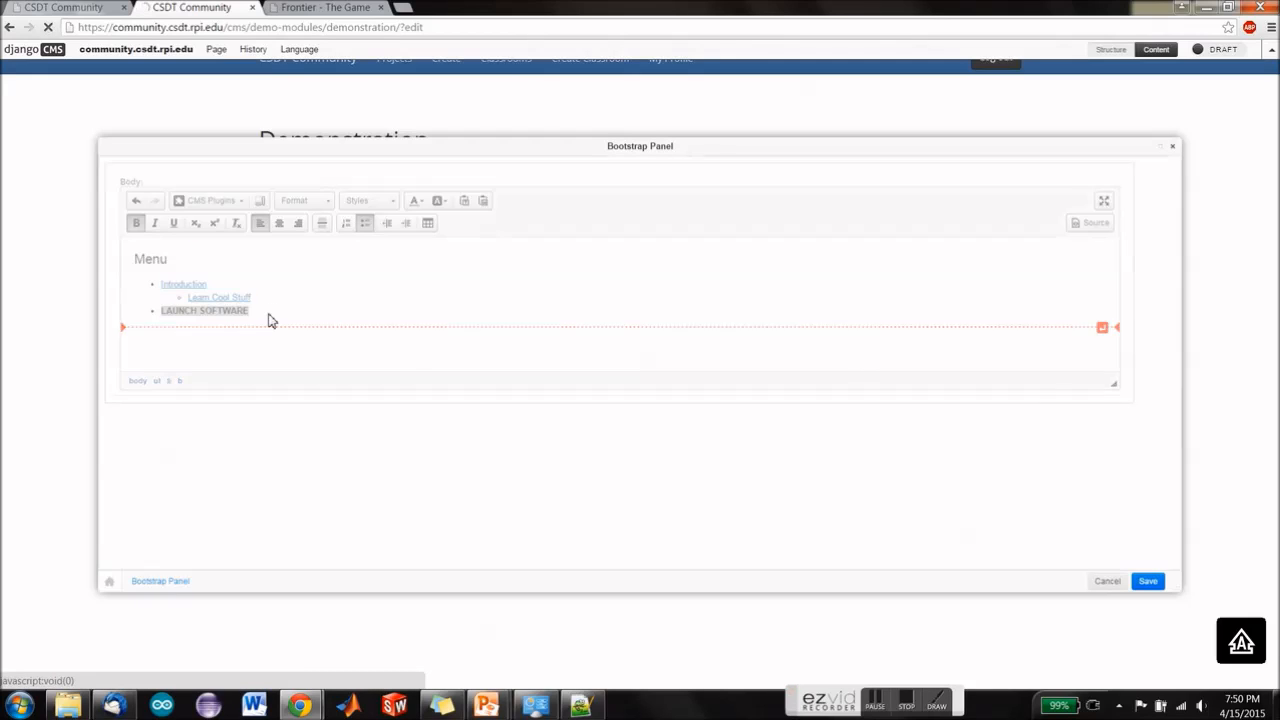
{"action": "left_click", "coordinate": [558, 350]}
{"action": "key", "text": "ctrl+v"}
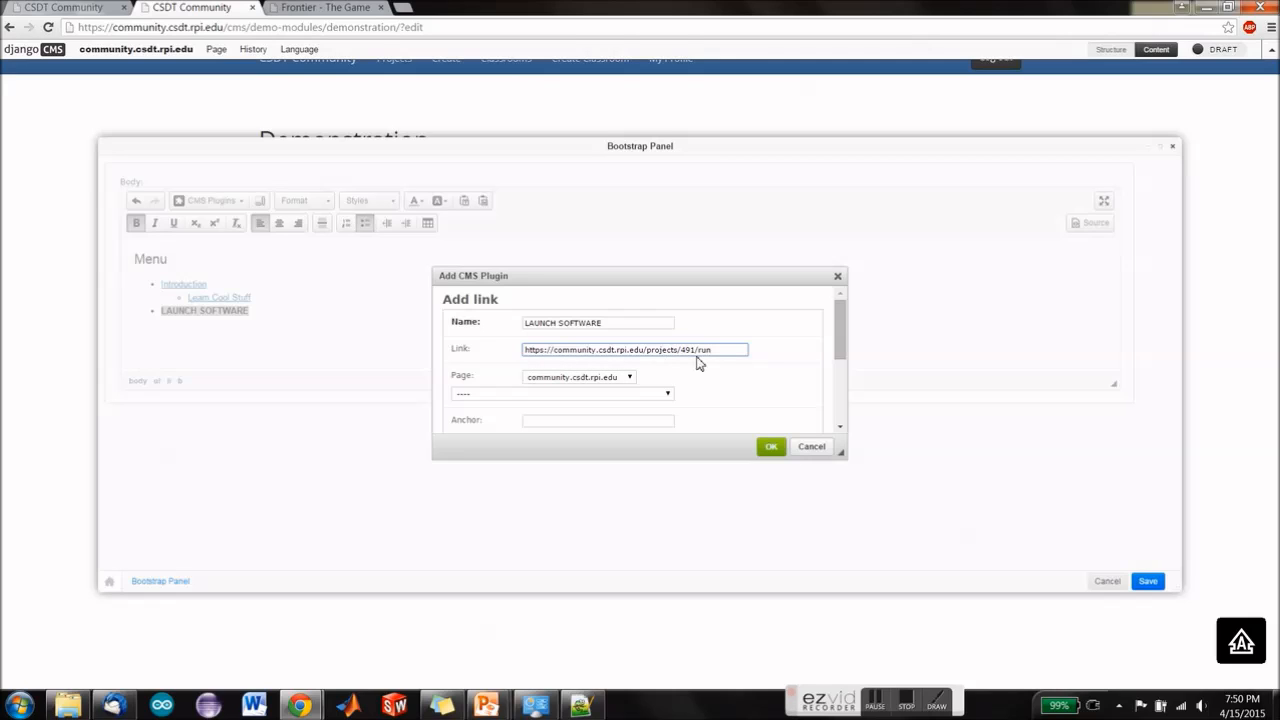
{"action": "left_click", "coordinate": [771, 447]}
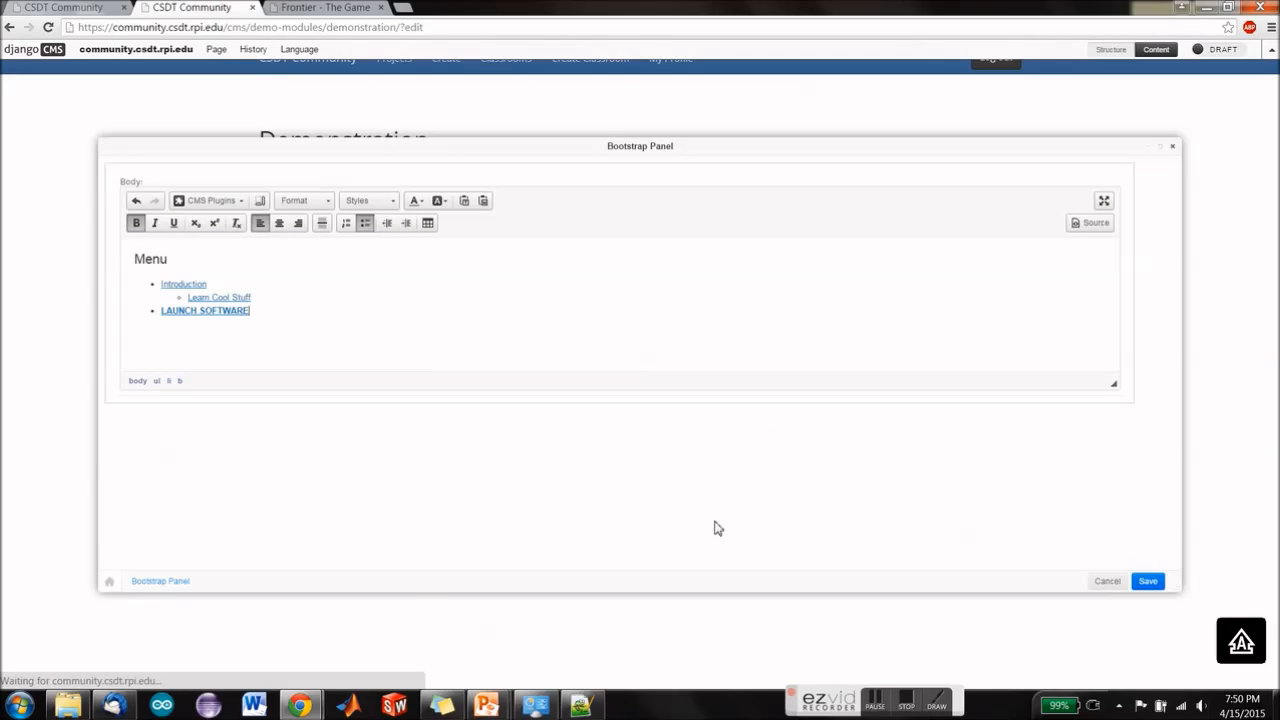
{"action": "left_click", "coordinate": [1165, 580]}
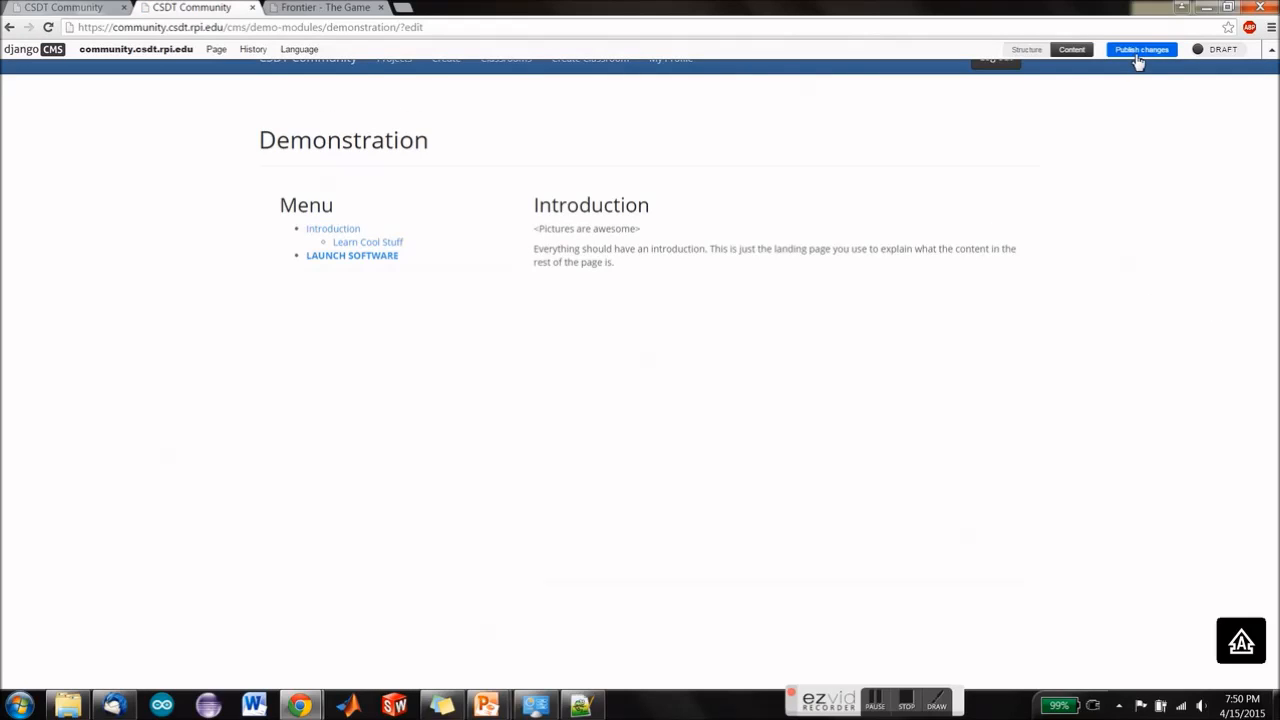
Step: Publish the changes, test the LAUNCH SOFTWARE link on the live page, and return to the Demonstration page
{"action": "left_click", "coordinate": [1138, 60]}
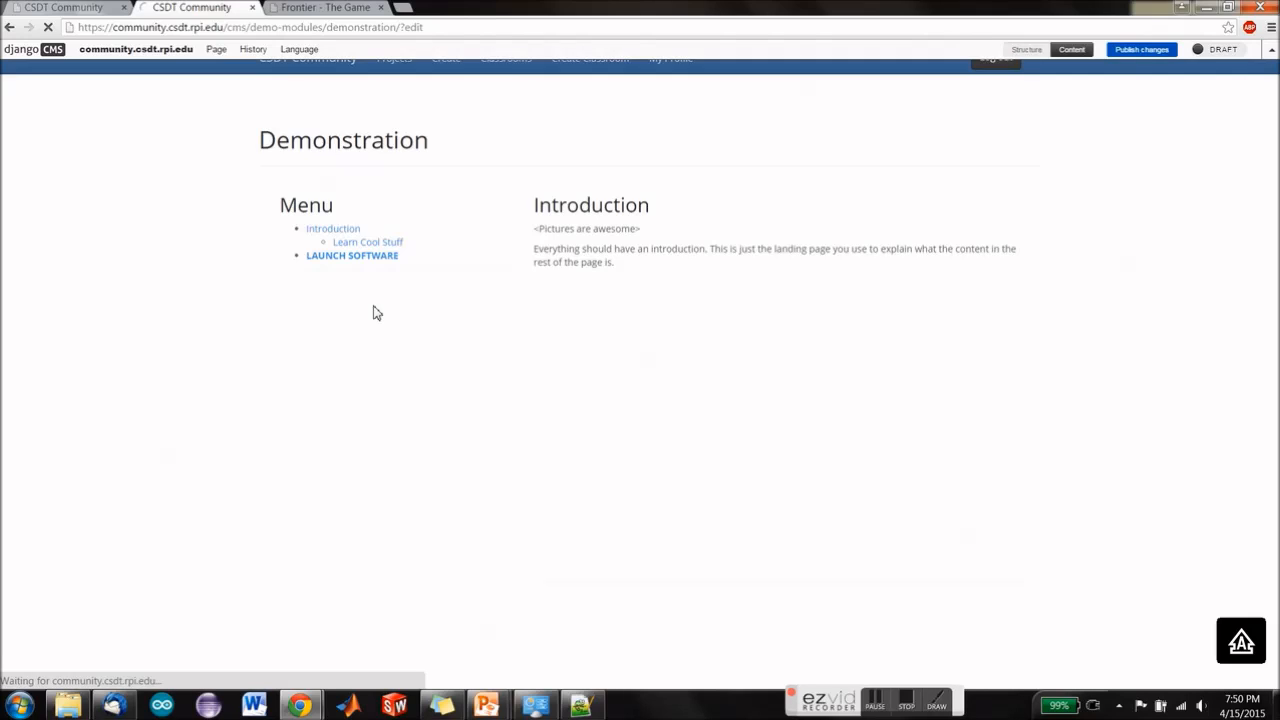
{"action": "left_click", "coordinate": [367, 257]}
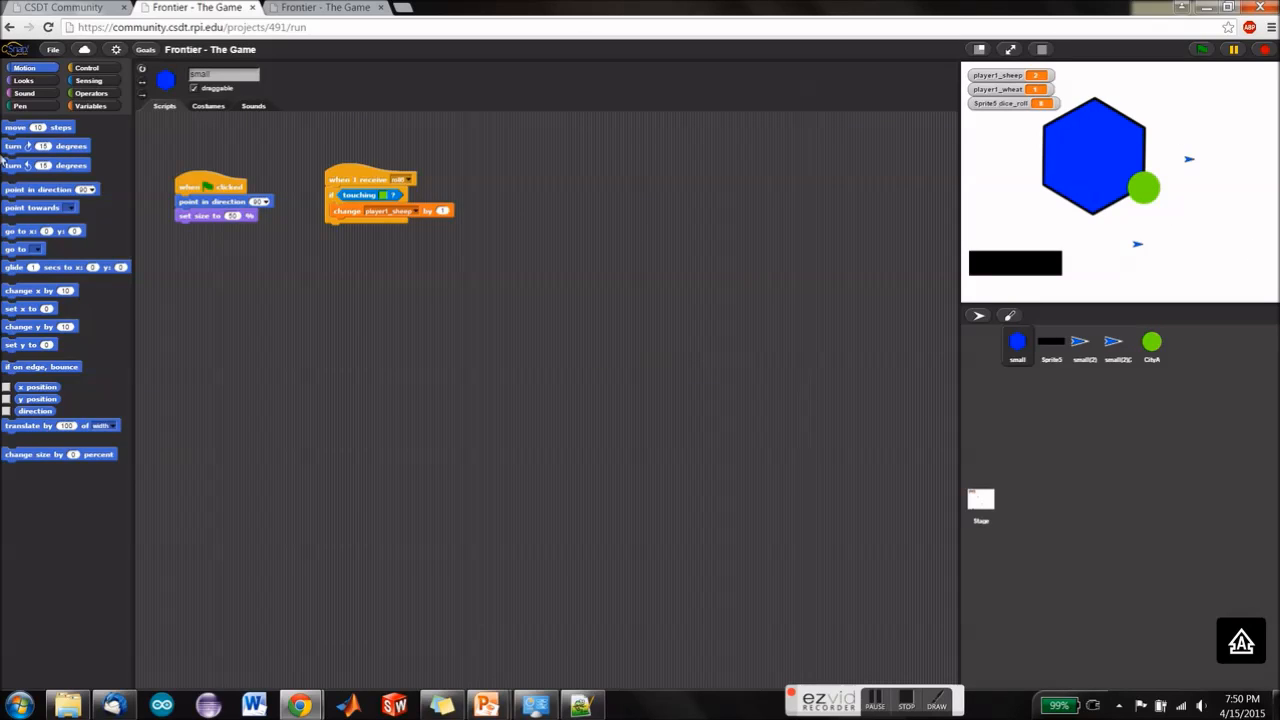
{"action": "left_click", "coordinate": [9, 28]}
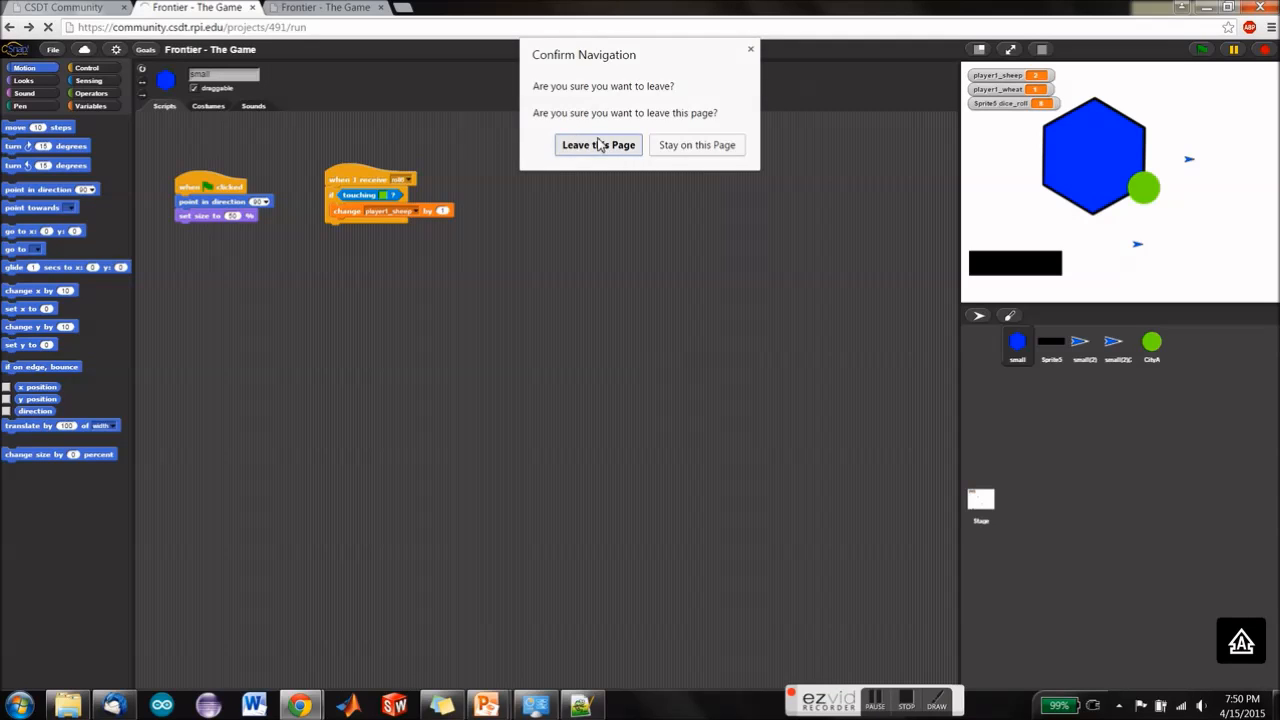
{"action": "left_click", "coordinate": [596, 143]}
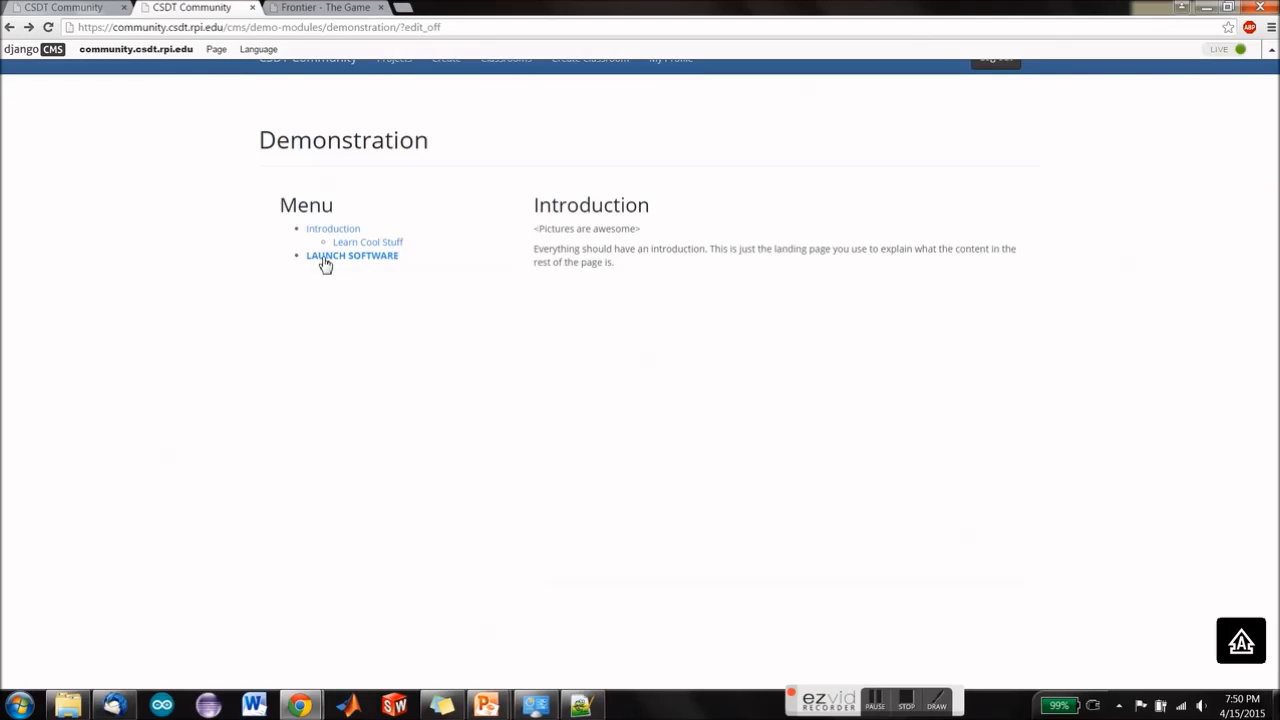